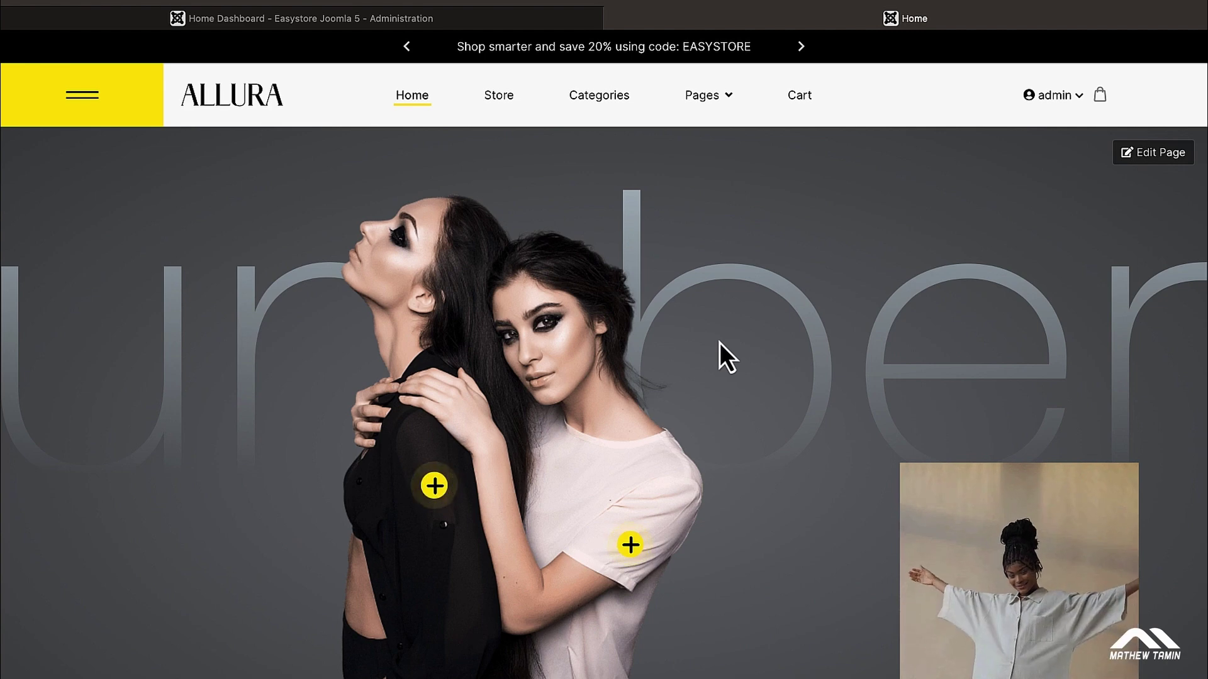
# Switch to the Joomla administration and open the SP Page Builder Pro list of pages.
pyautogui.click(439, 17)
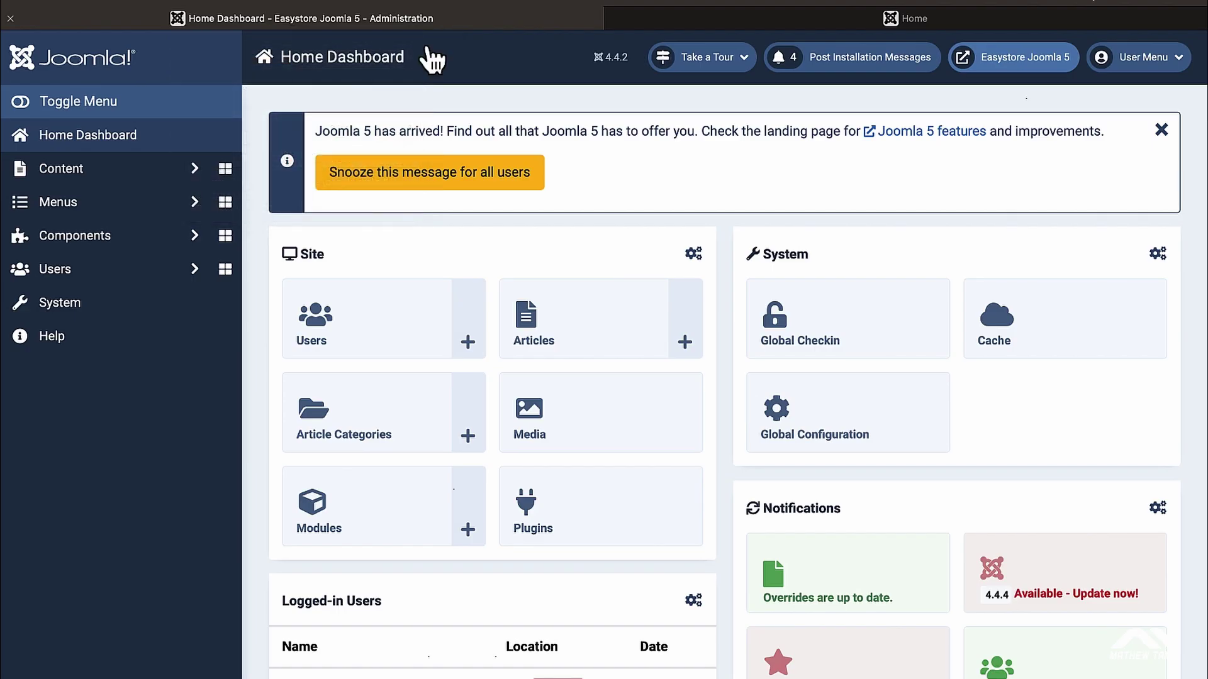
pyautogui.click(150, 245)
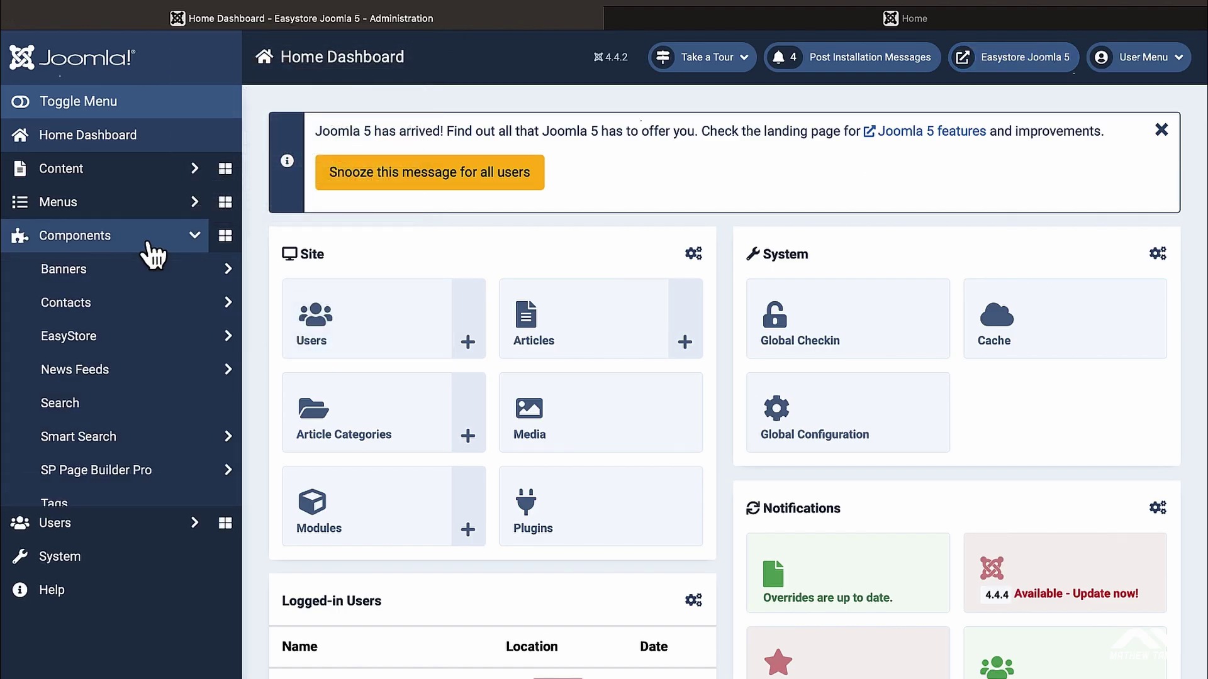
pyautogui.click(131, 478)
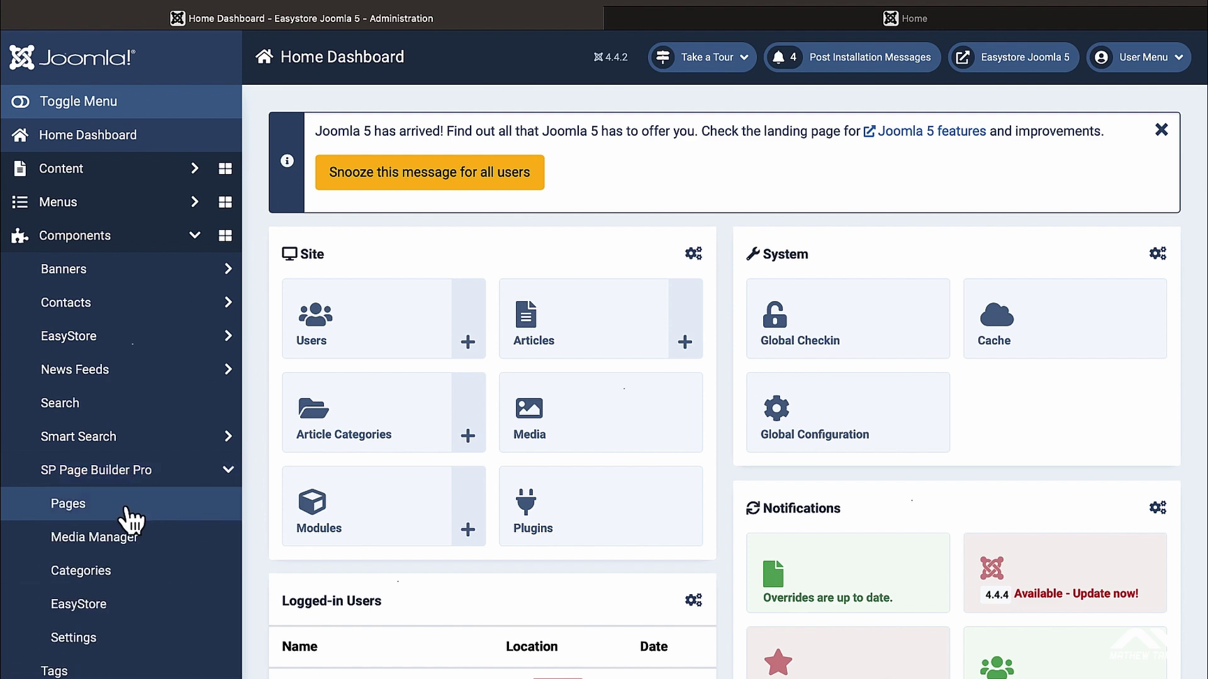
pyautogui.click(125, 510)
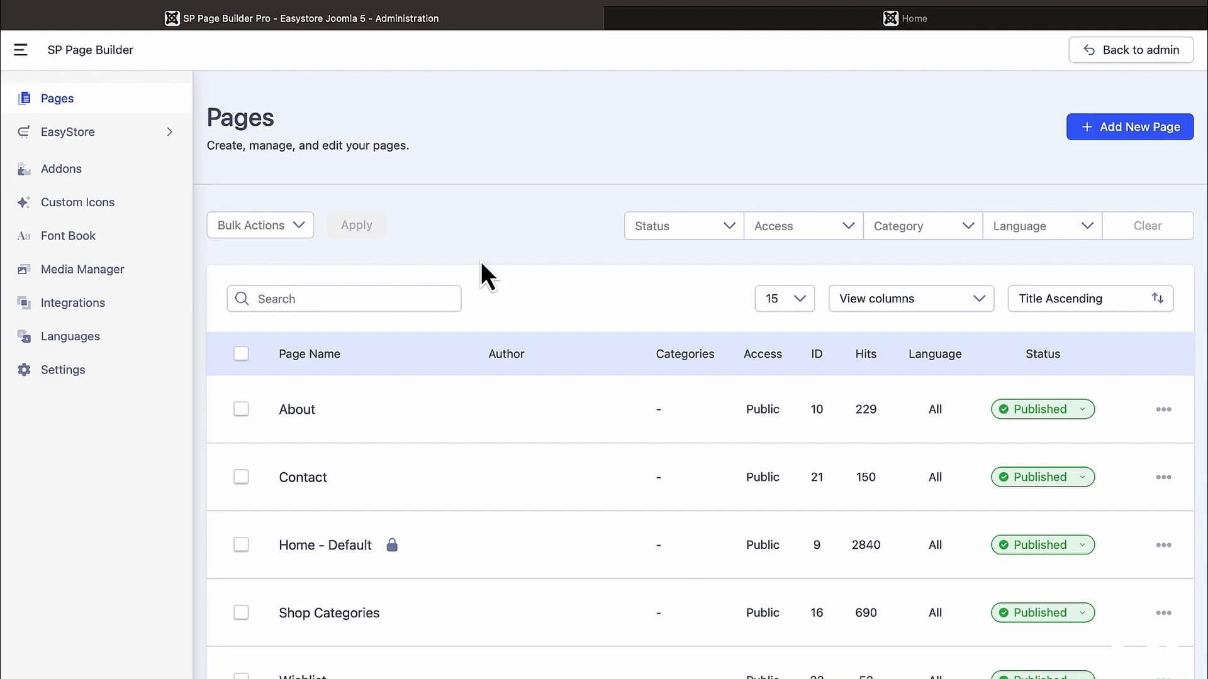
# Unlock the Home - Default page in the SP Page Builder pages list.
pyautogui.click(741, 23)
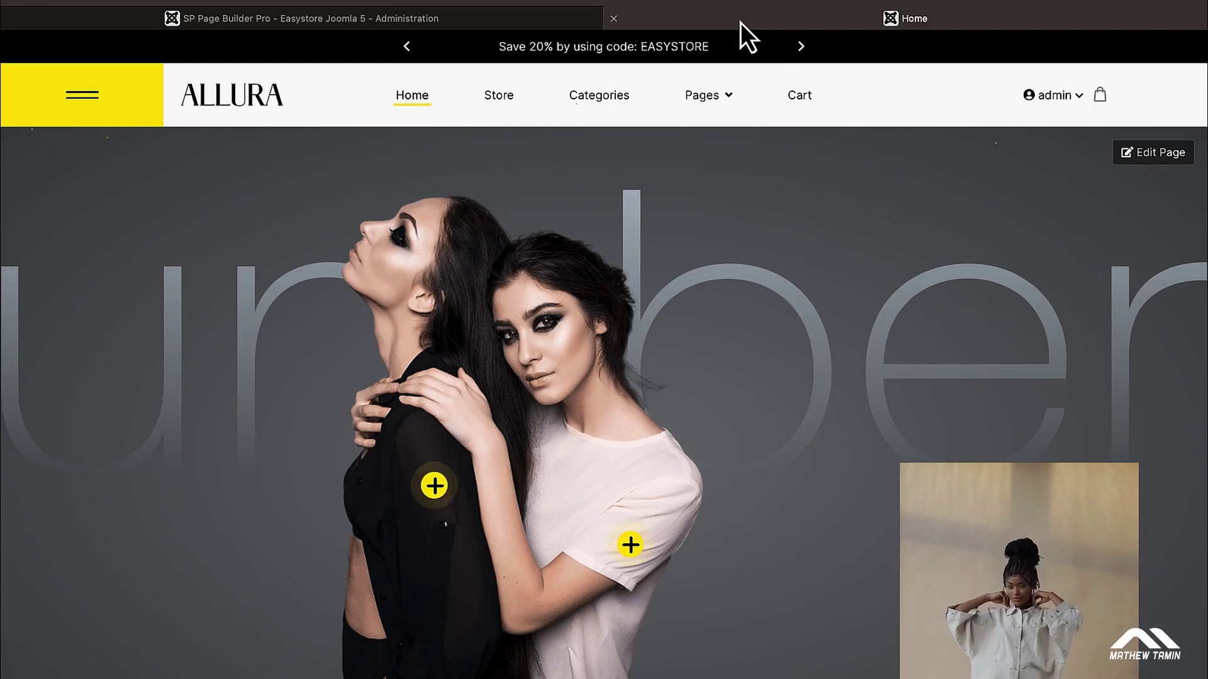
pyautogui.click(1133, 154)
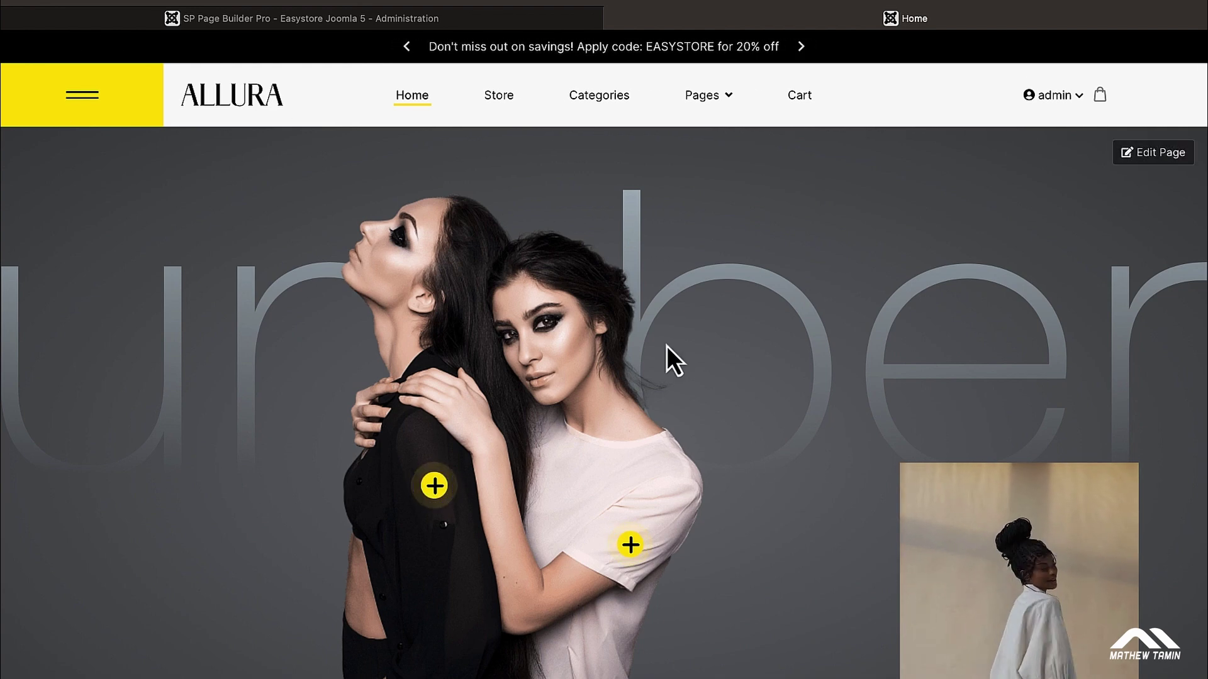
pyautogui.click(368, 25)
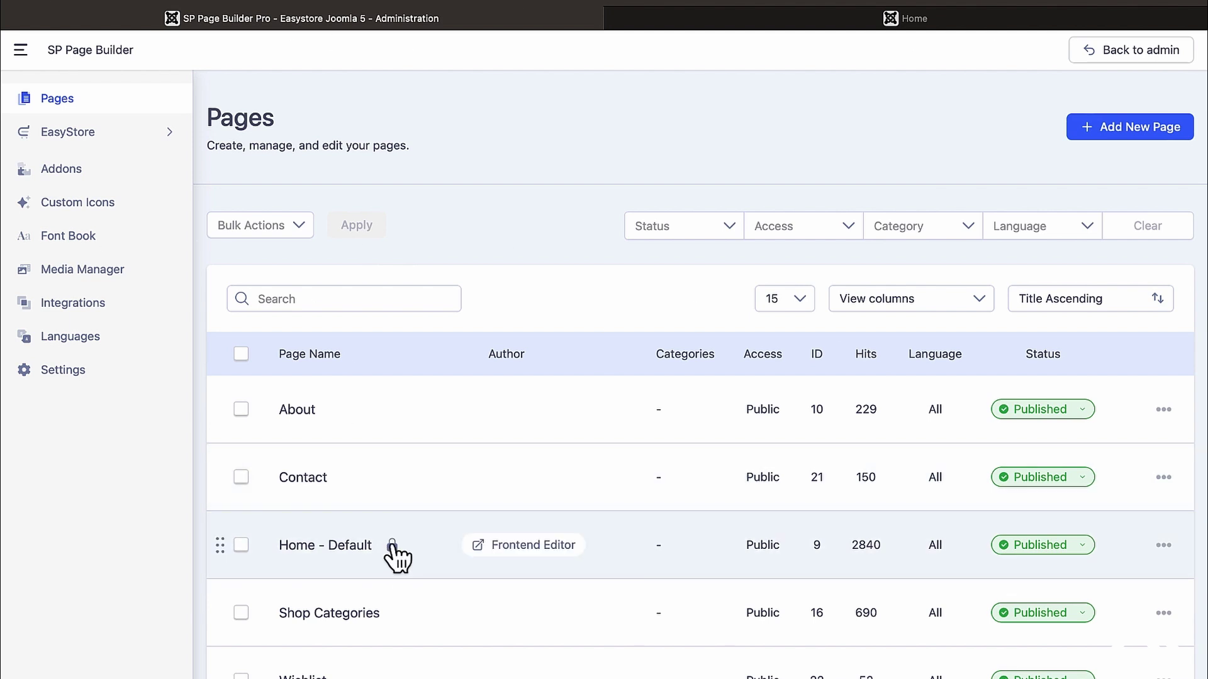
pyautogui.click(392, 545)
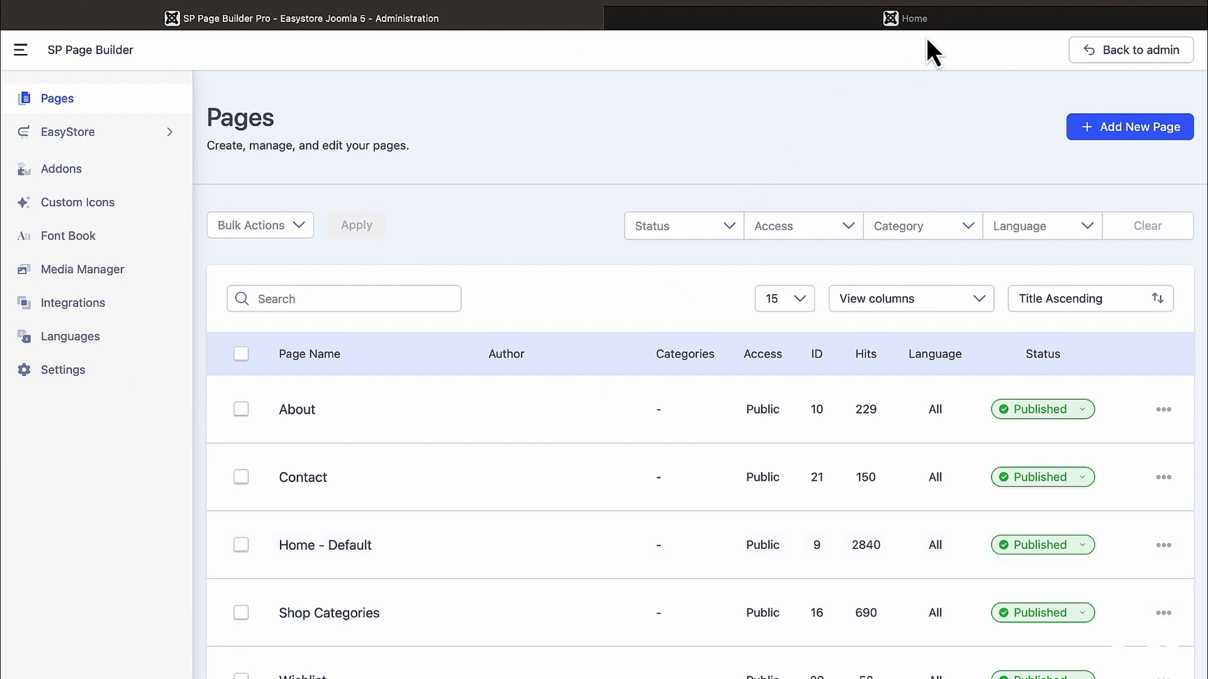
# Return to the site's home page and open it for editing in the front-end page builder.
pyautogui.click(953, 20)
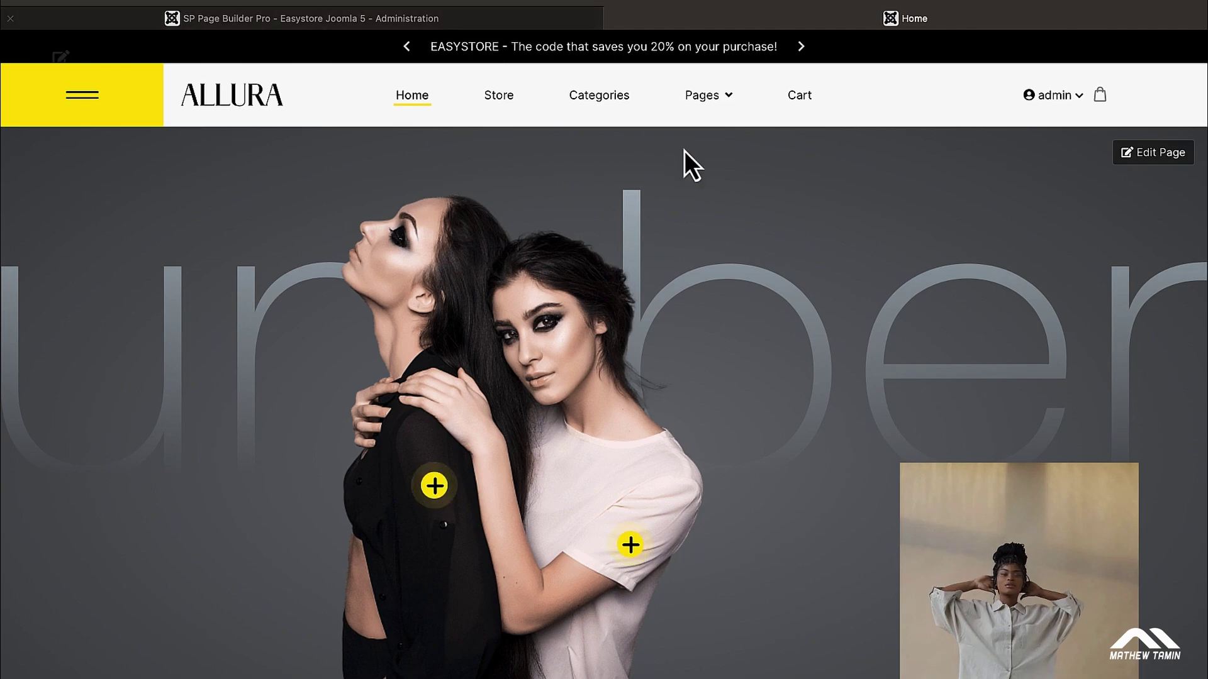
pyautogui.click(502, 22)
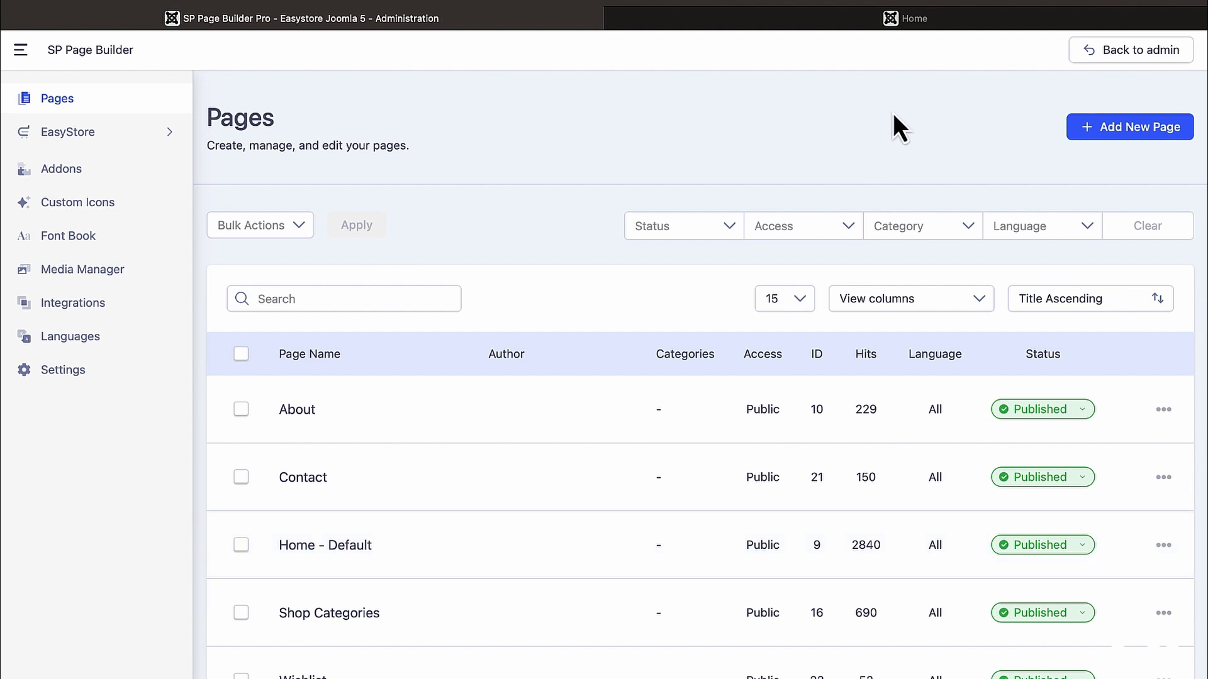
pyautogui.click(968, 25)
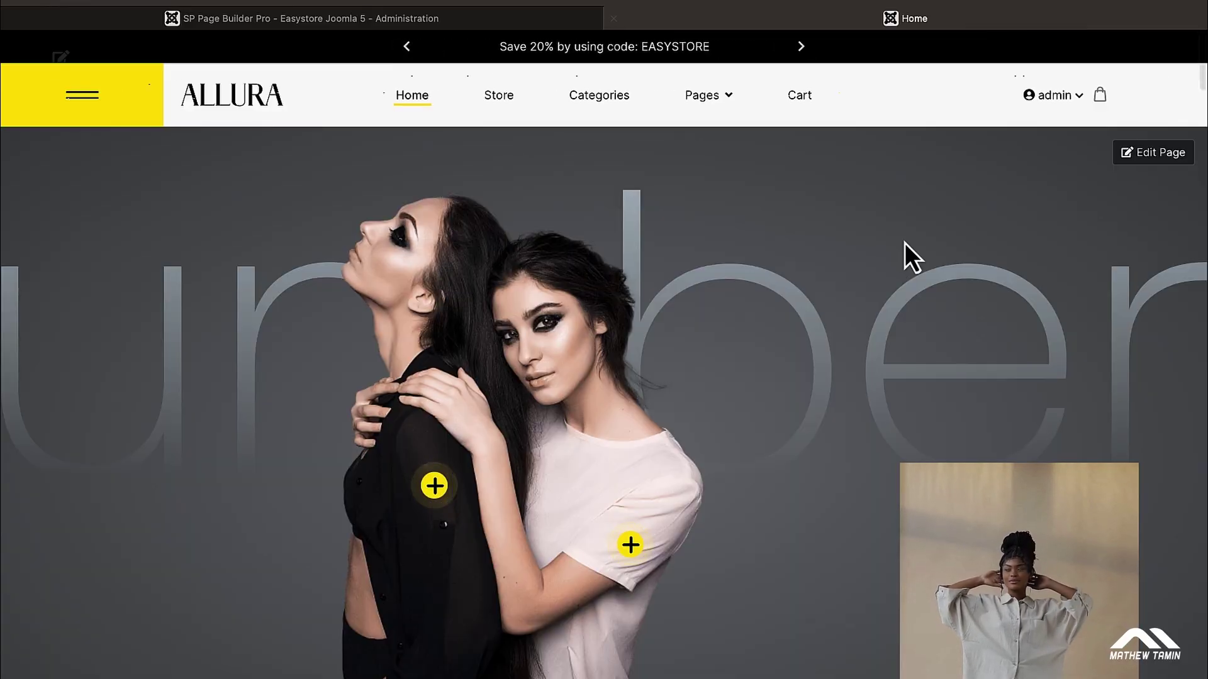
pyautogui.click(1155, 157)
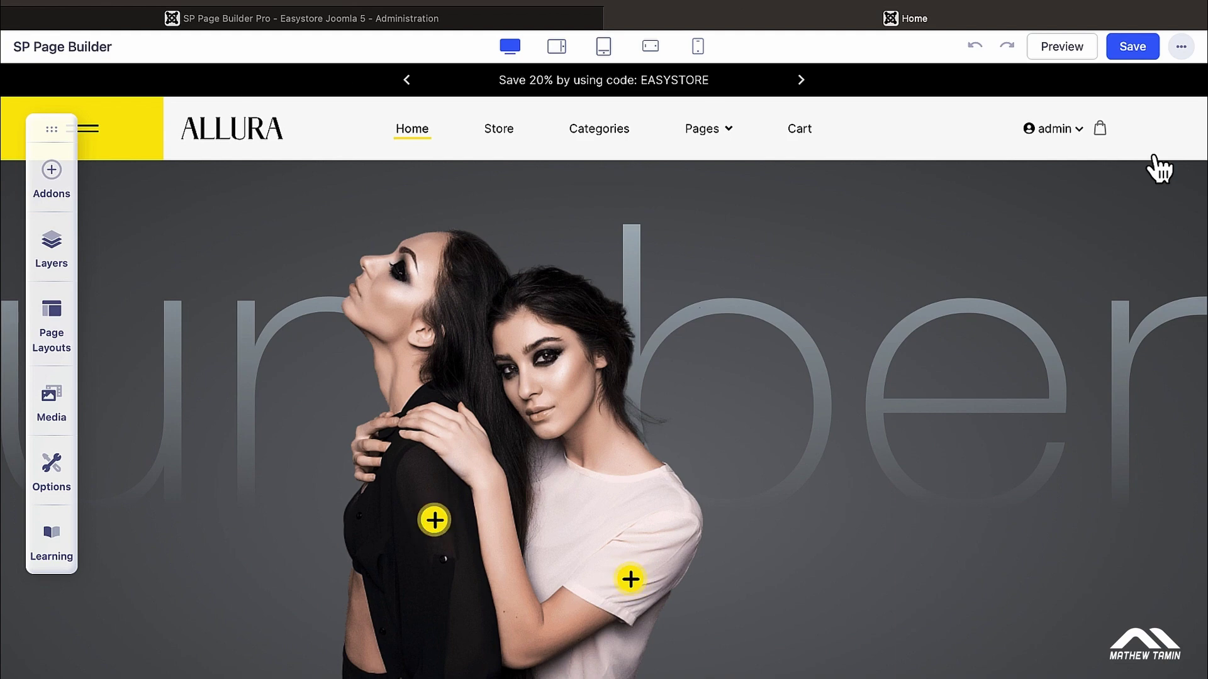
# Examine the home page's upper sections and the Raw HTML code behind the hero's large background lettering.
pyautogui.scroll(-1, 966, 247)
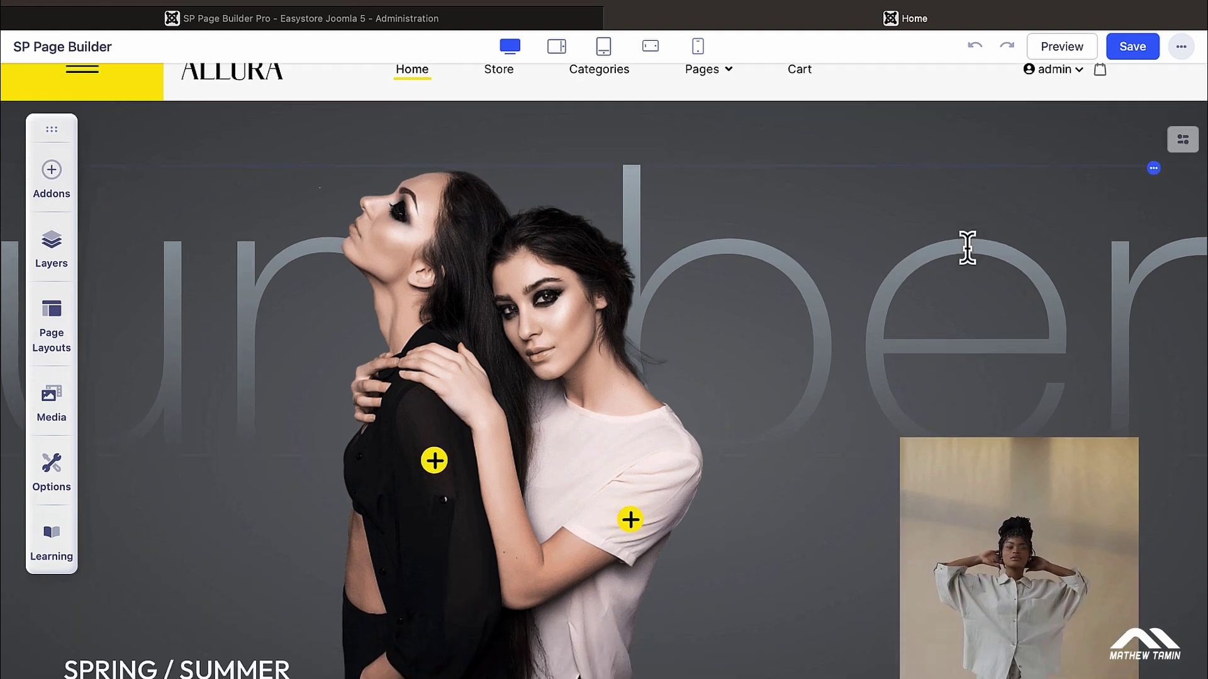
pyautogui.scroll(-10, 966, 247)
pyautogui.scroll(3, 779, 453)
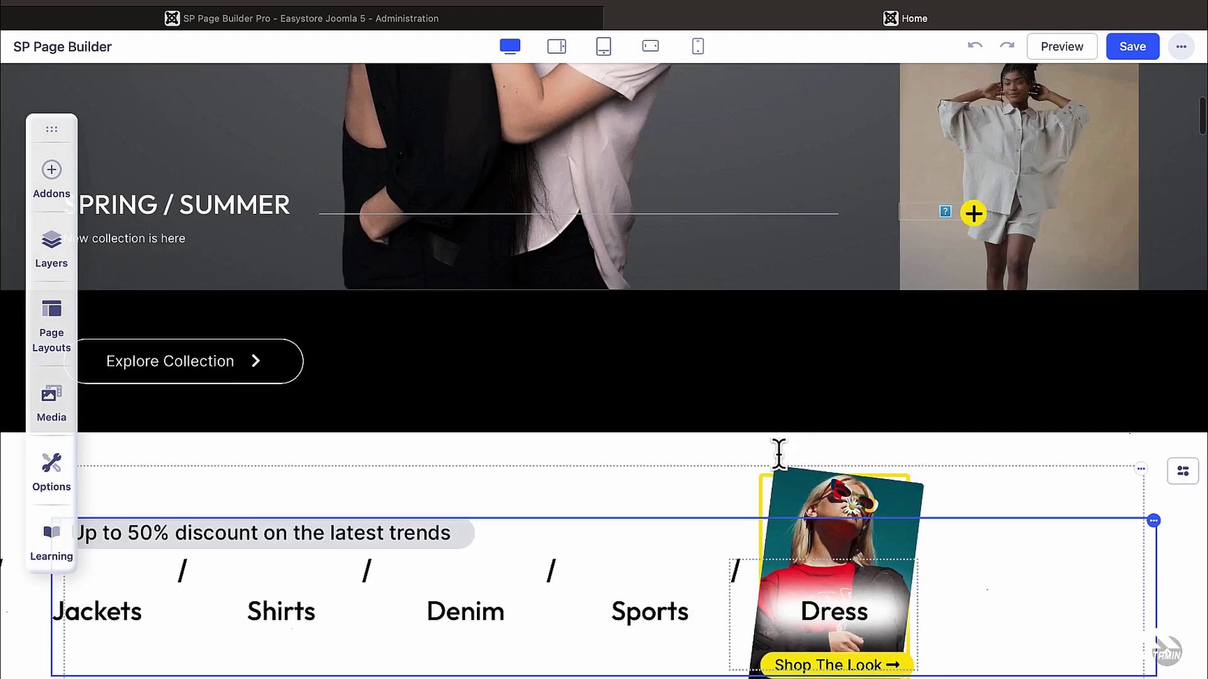
pyautogui.scroll(10, 778, 453)
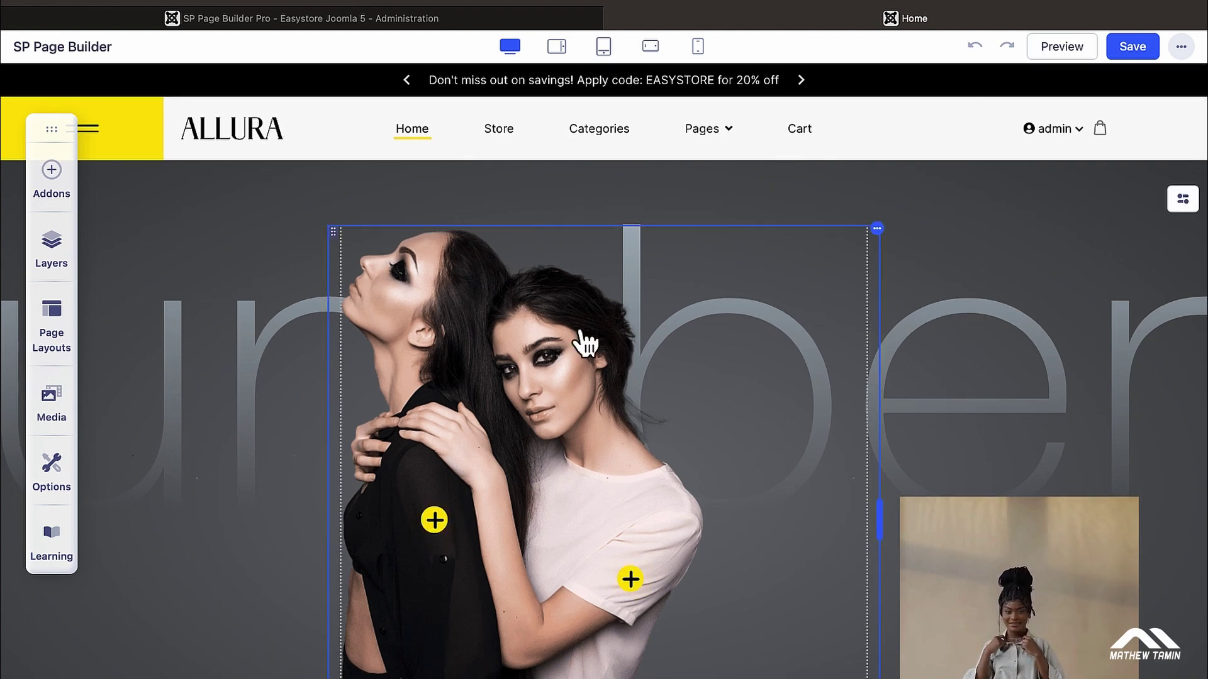
pyautogui.click(249, 313)
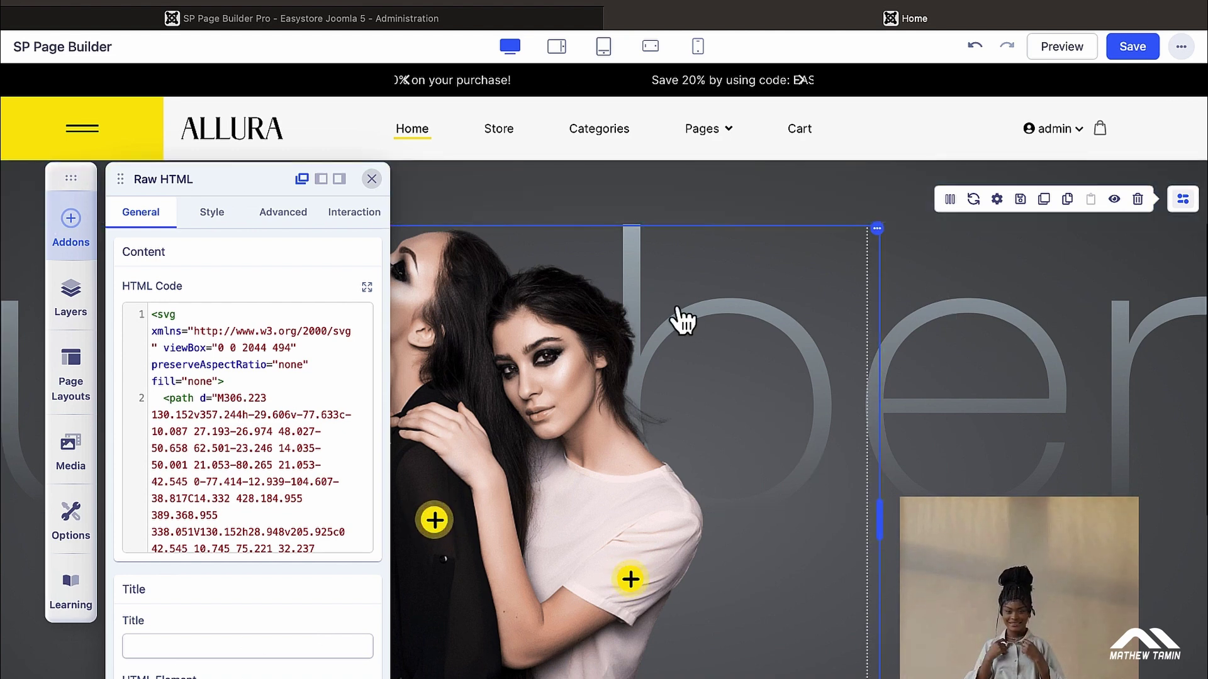
pyautogui.click(372, 179)
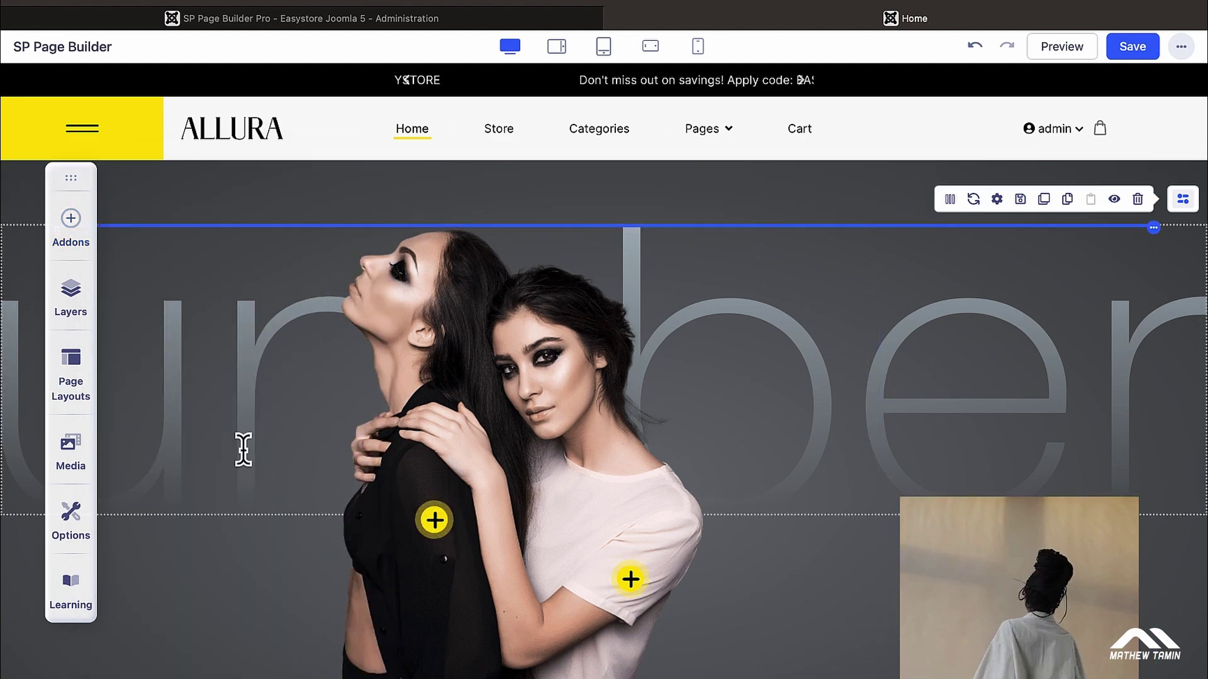
pyautogui.scroll(-5, 244, 452)
pyautogui.scroll(-1, 239, 418)
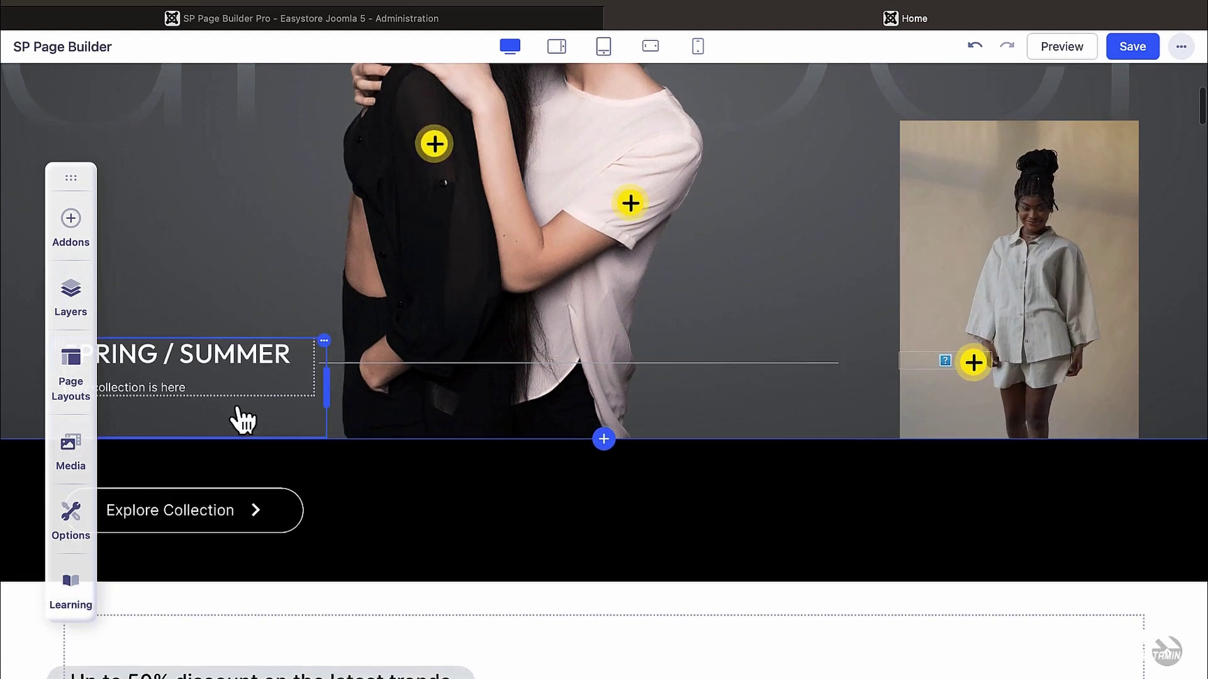
pyautogui.scroll(6, 528, 424)
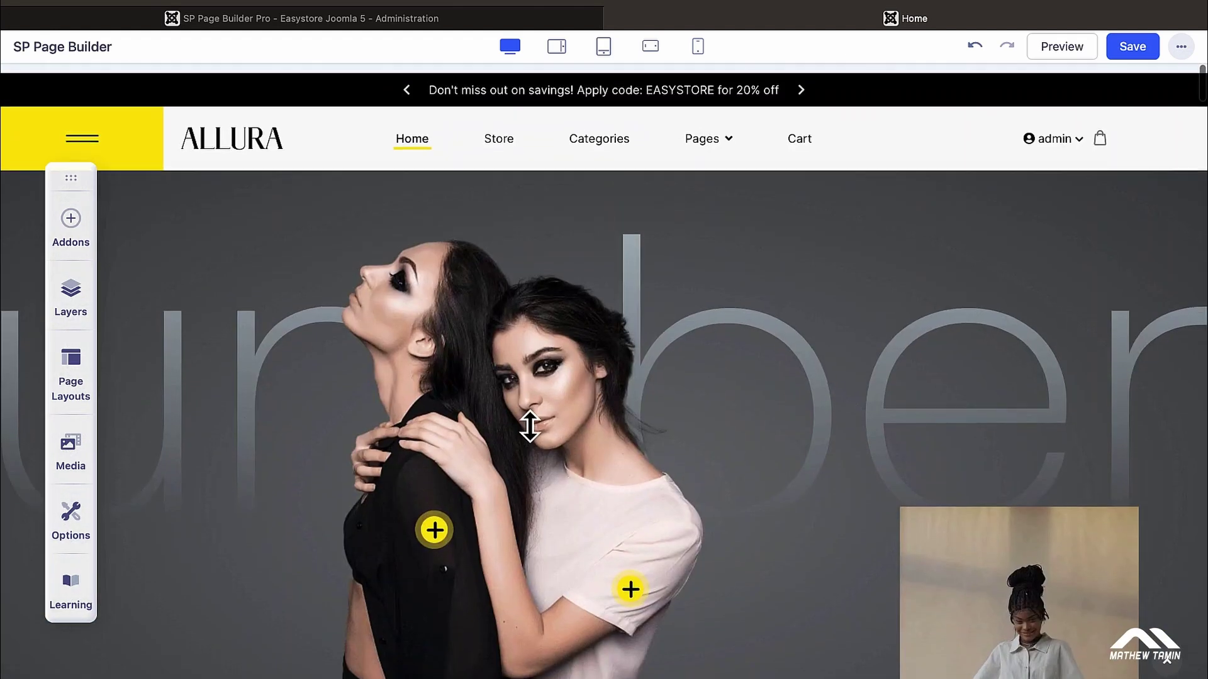
# Delete all the HTML code from the Raw HTML addon that draws the hero's large background lettering.
pyautogui.click(1018, 351)
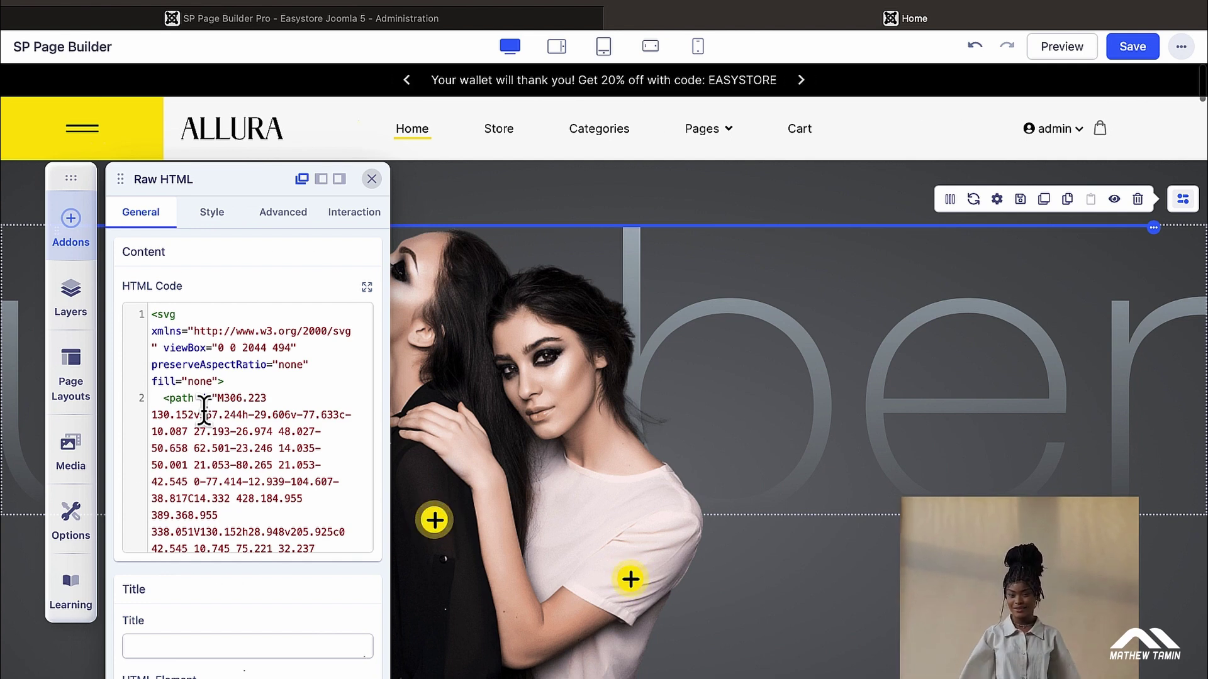
pyautogui.press('super+a')
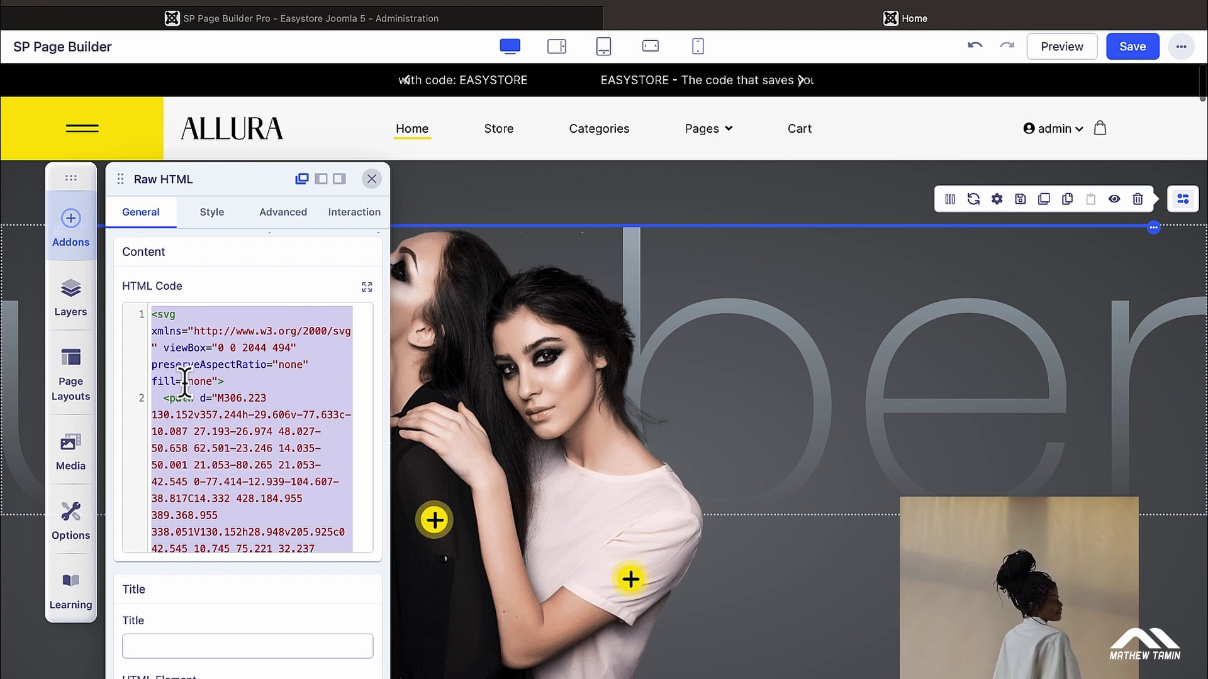
pyautogui.moveTo(74, 174); pyautogui.dragTo(76, 127)
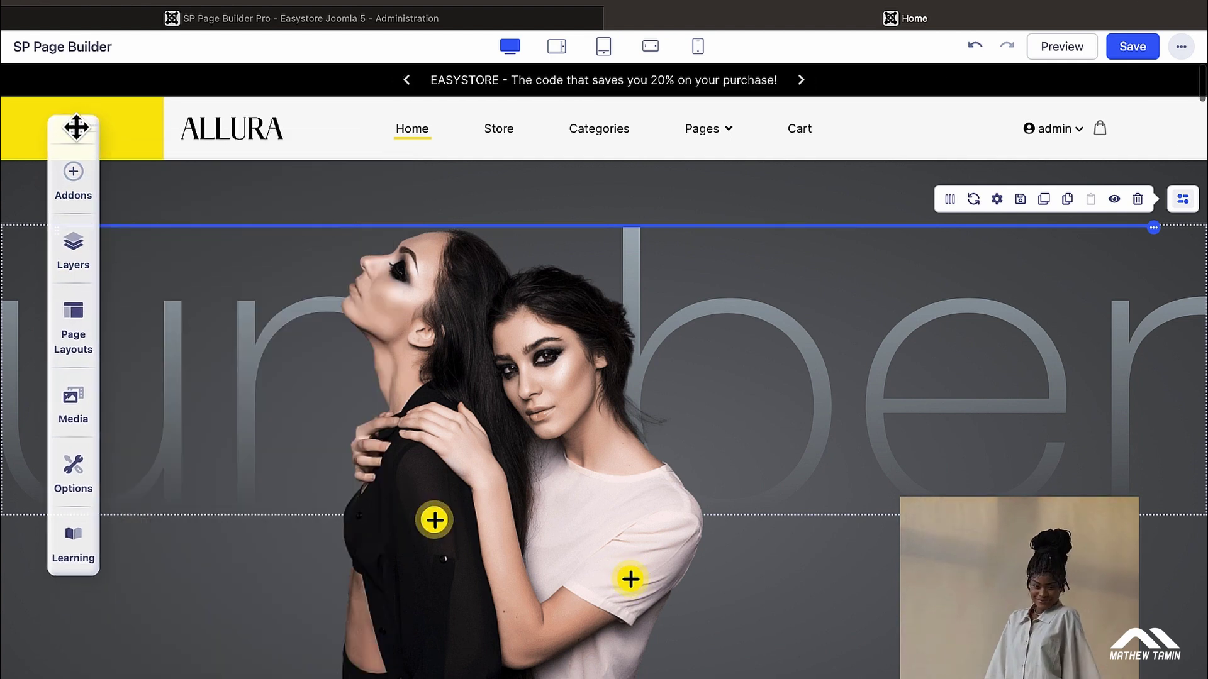
pyautogui.click(961, 308)
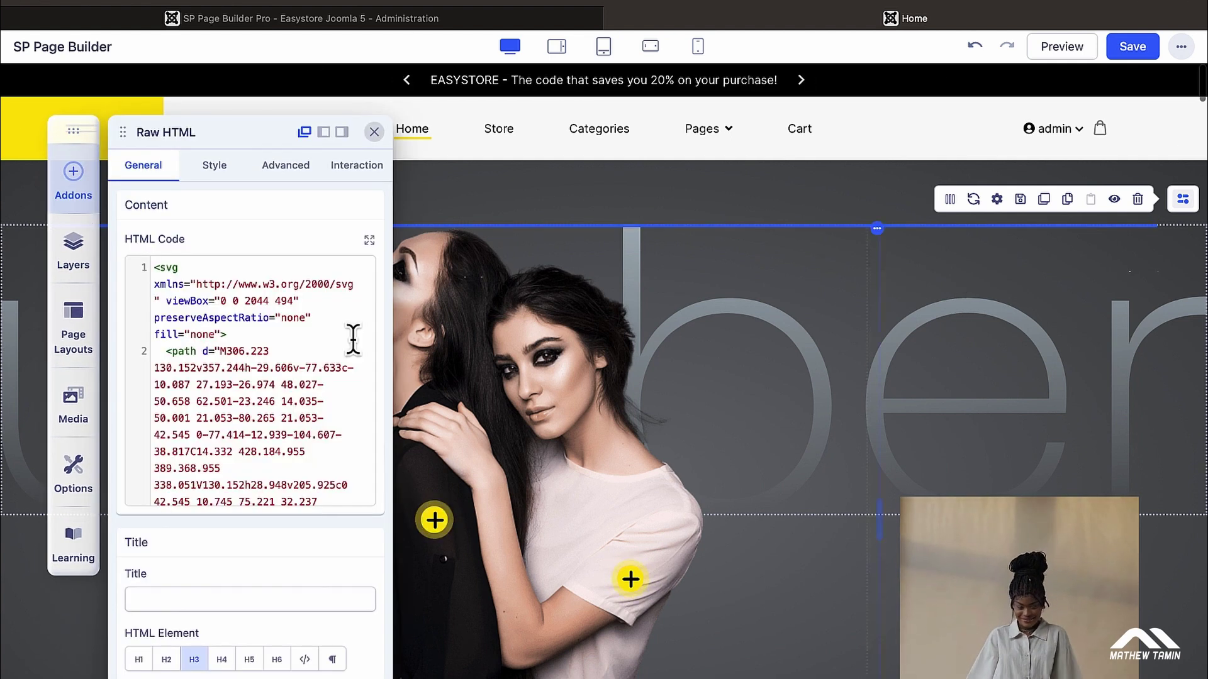
pyautogui.hotkey('ctrl', 'a')
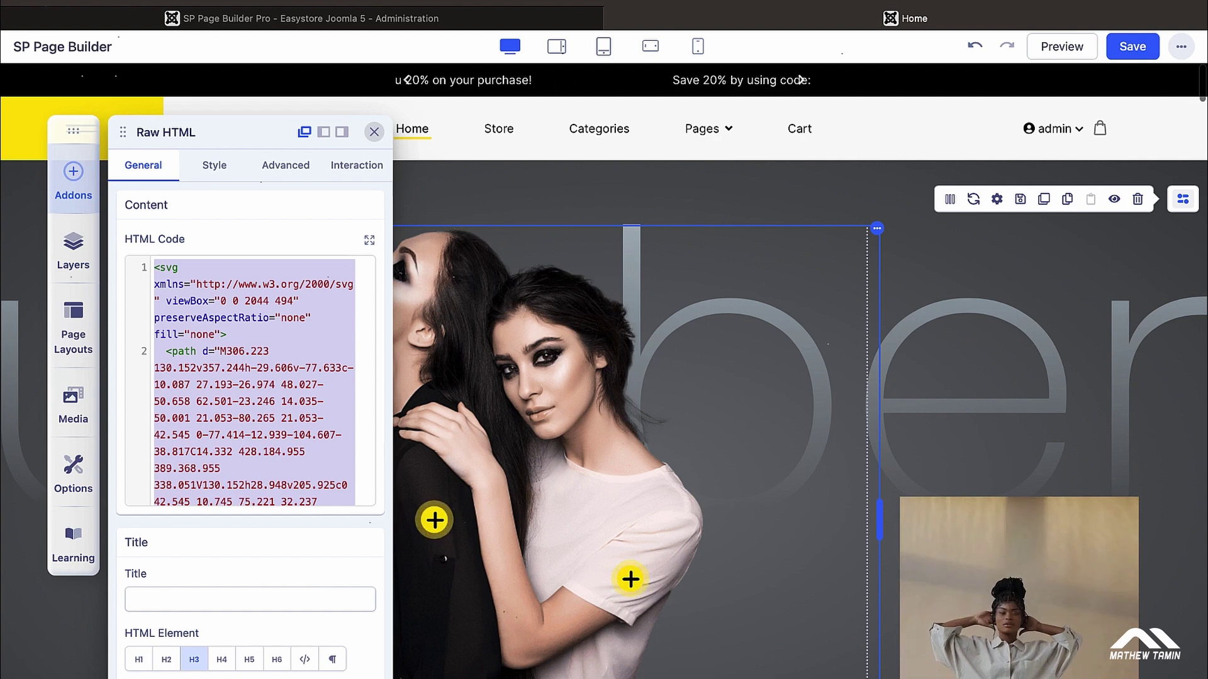
pyautogui.press('BackSpace')
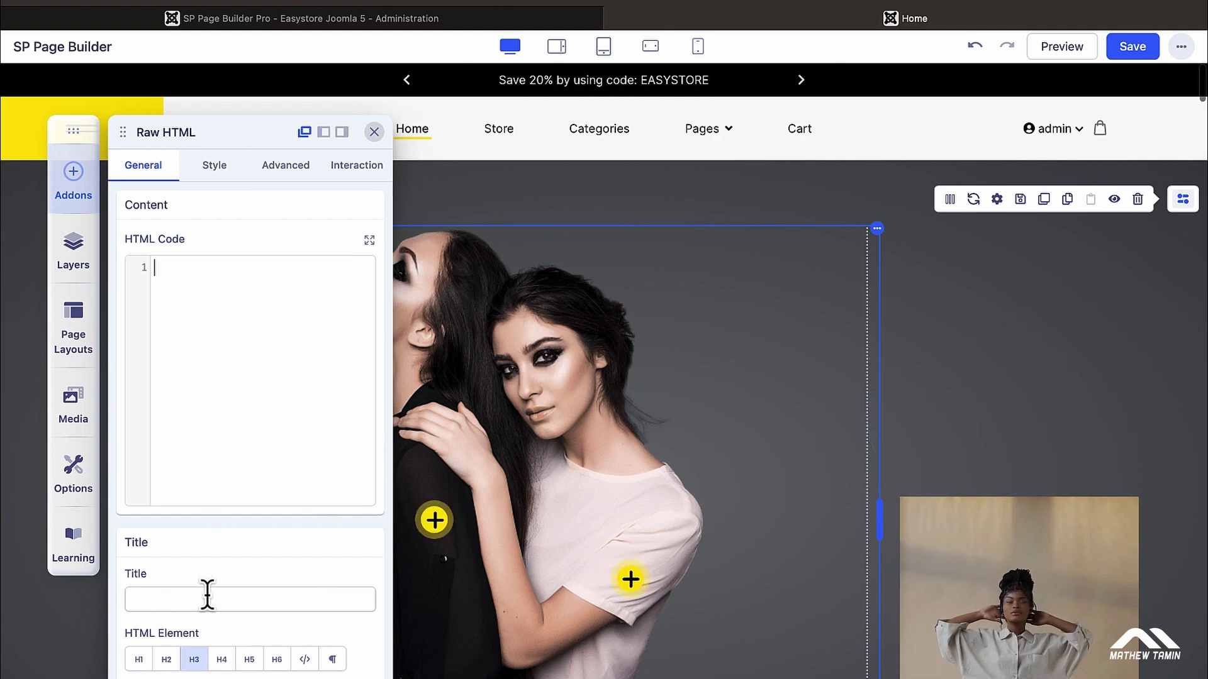
# Set the Raw HTML addon's title to SHOP in capital letters.
pyautogui.write('S')
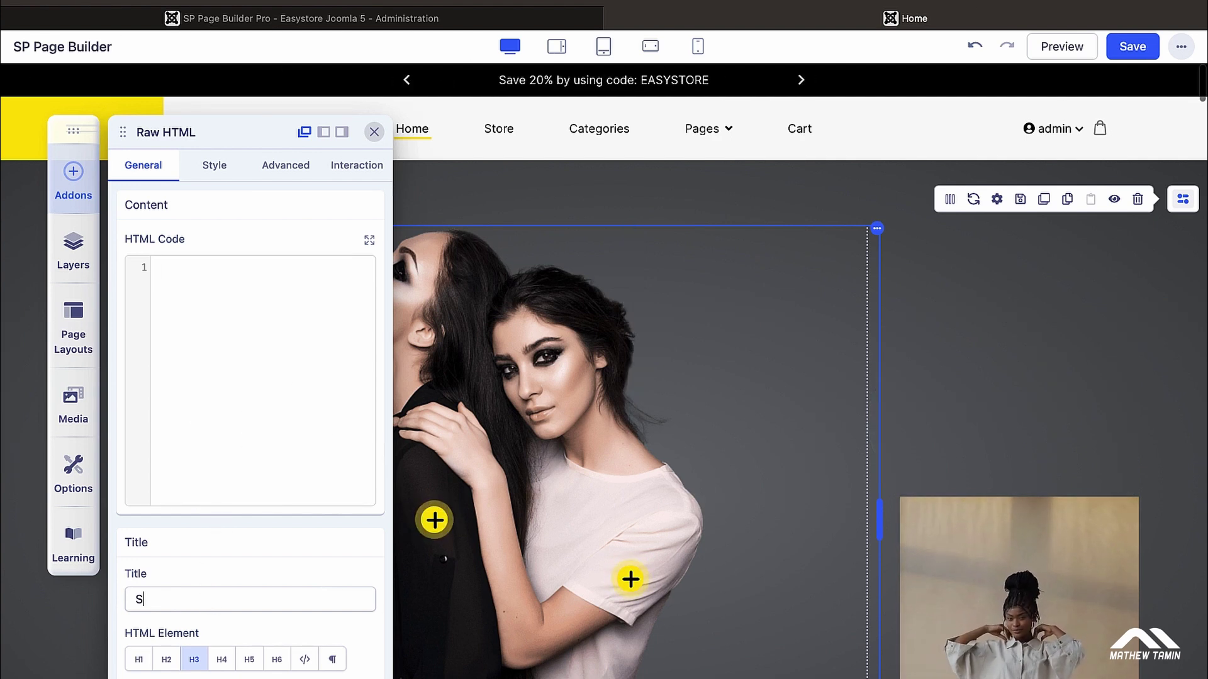
pyautogui.write('hop')
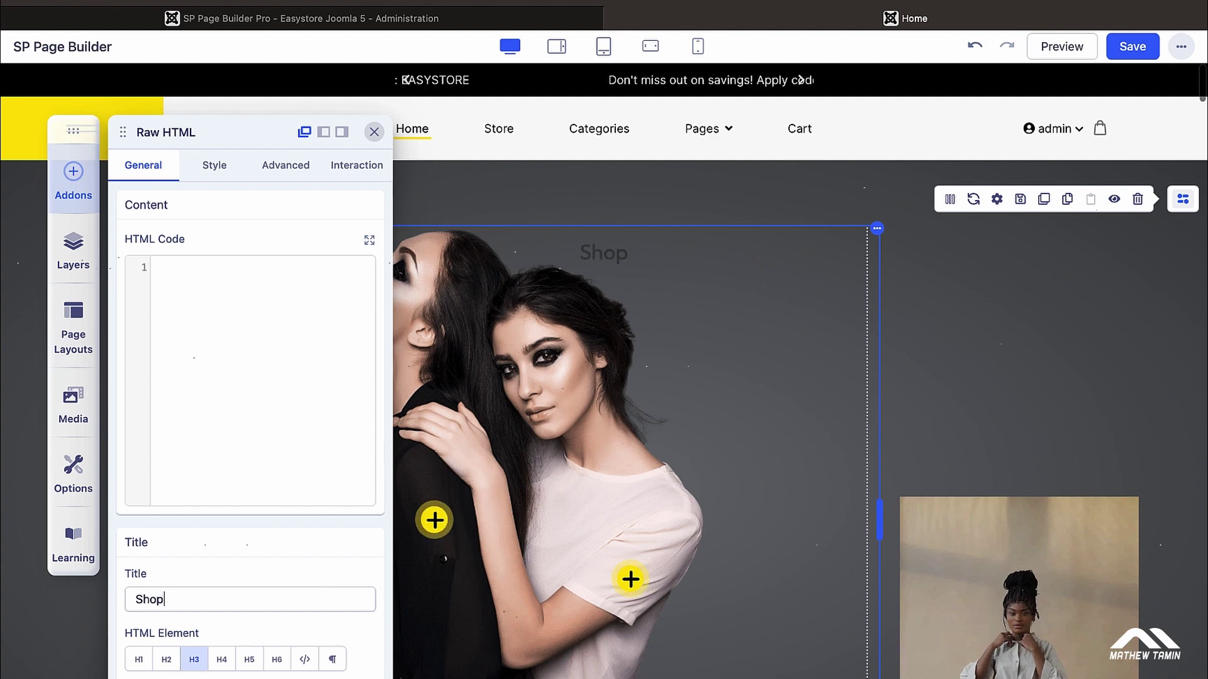
pyautogui.press('BackSpace')
pyautogui.press('BackSpace')
pyautogui.press('BackSpace')
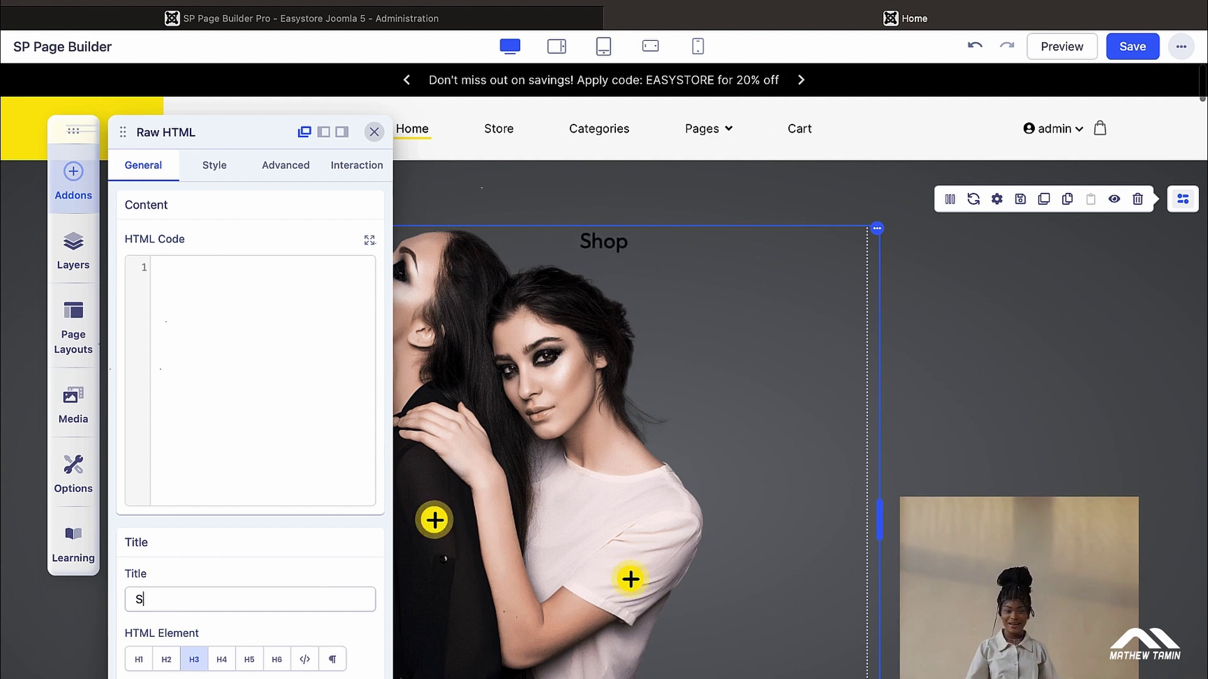
pyautogui.write('HOP')
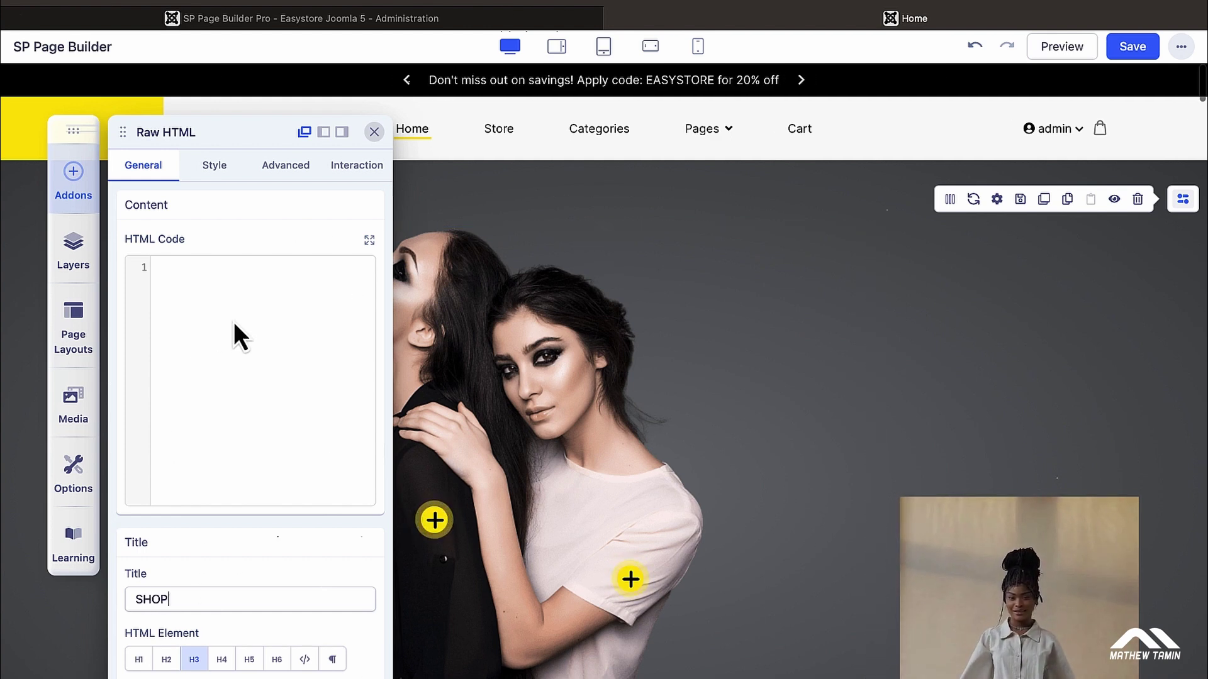
# Set the SHOP title's color to the near-white #FFFDFD.
pyautogui.scroll(-3, 232, 648)
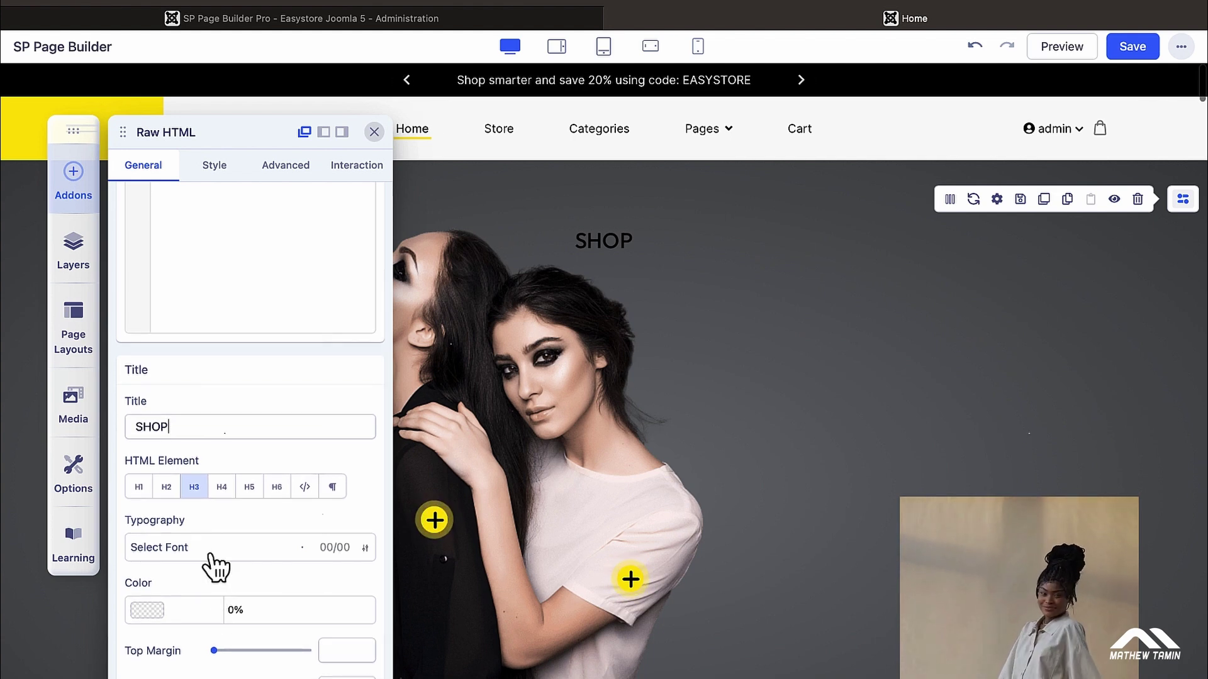
pyautogui.click(149, 610)
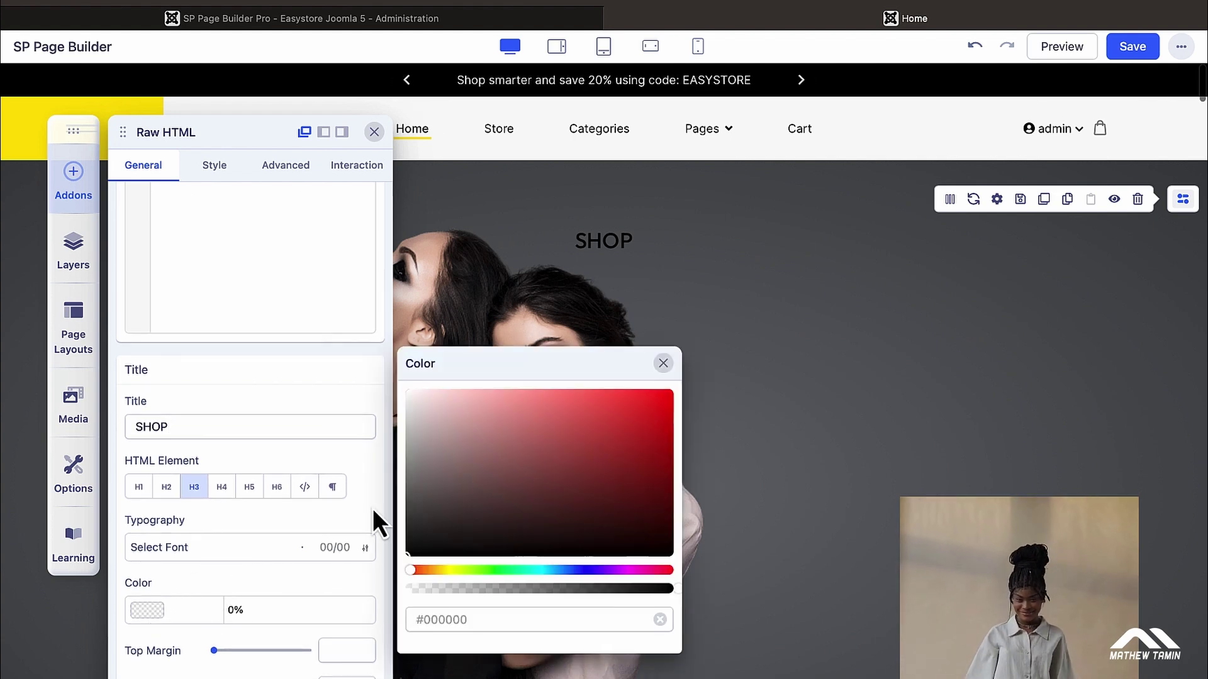
pyautogui.click(409, 390)
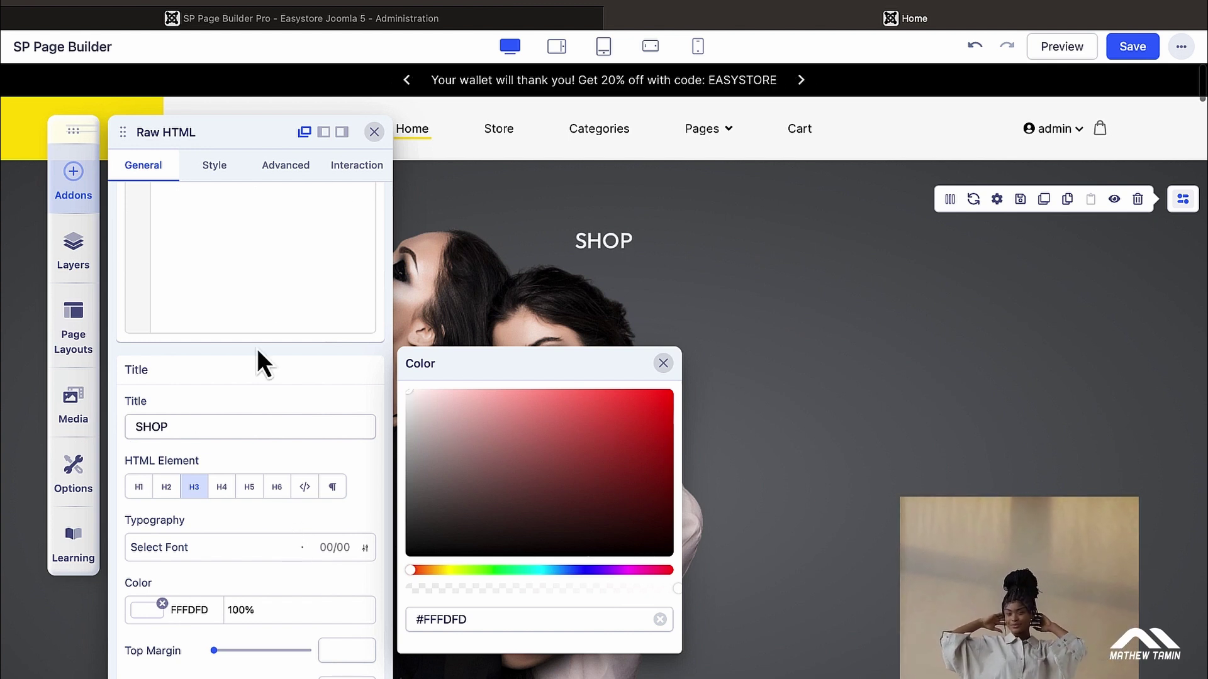
# Try the Rotate and Flip animations on the SHOP title's Raw HTML addon and settle on Fade.
pyautogui.click(216, 169)
pyautogui.click(216, 169)
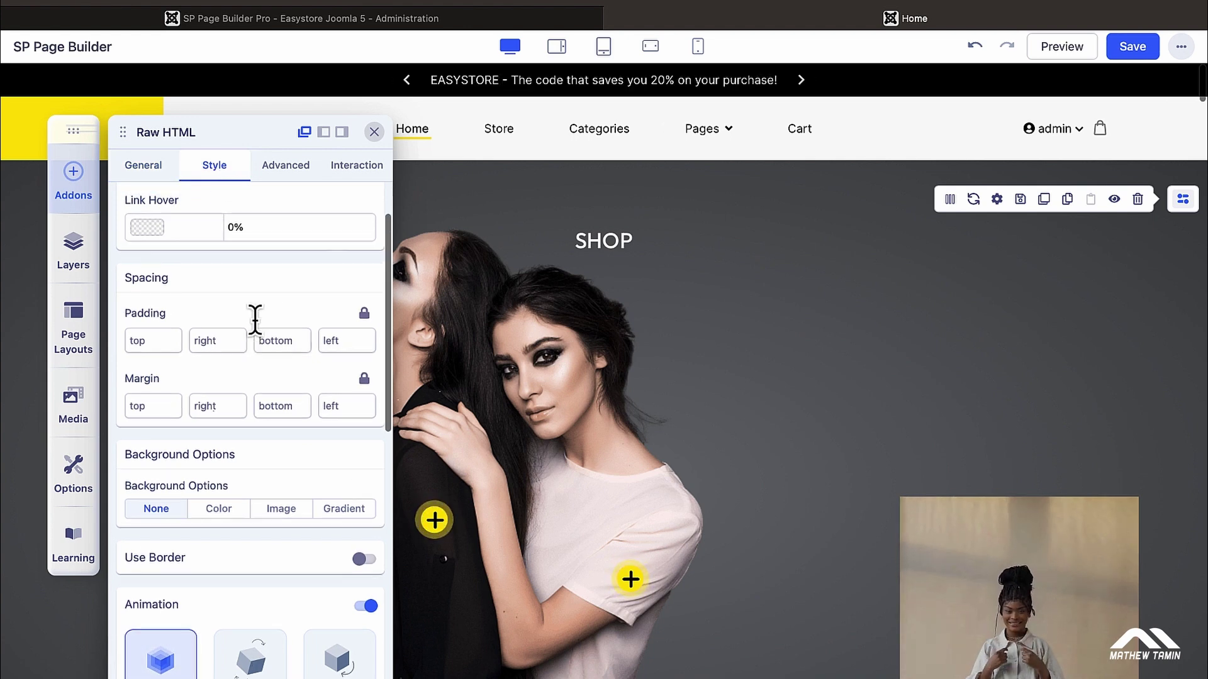
pyautogui.scroll(3, 255, 319)
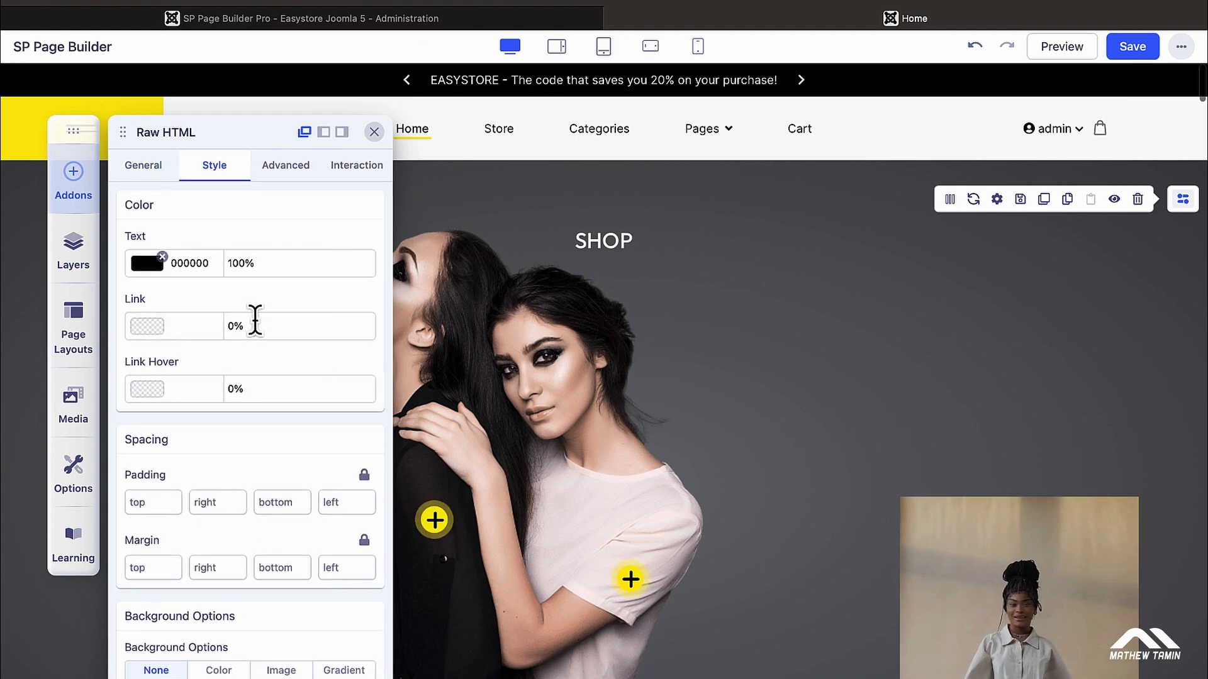
pyautogui.scroll(-5, 255, 320)
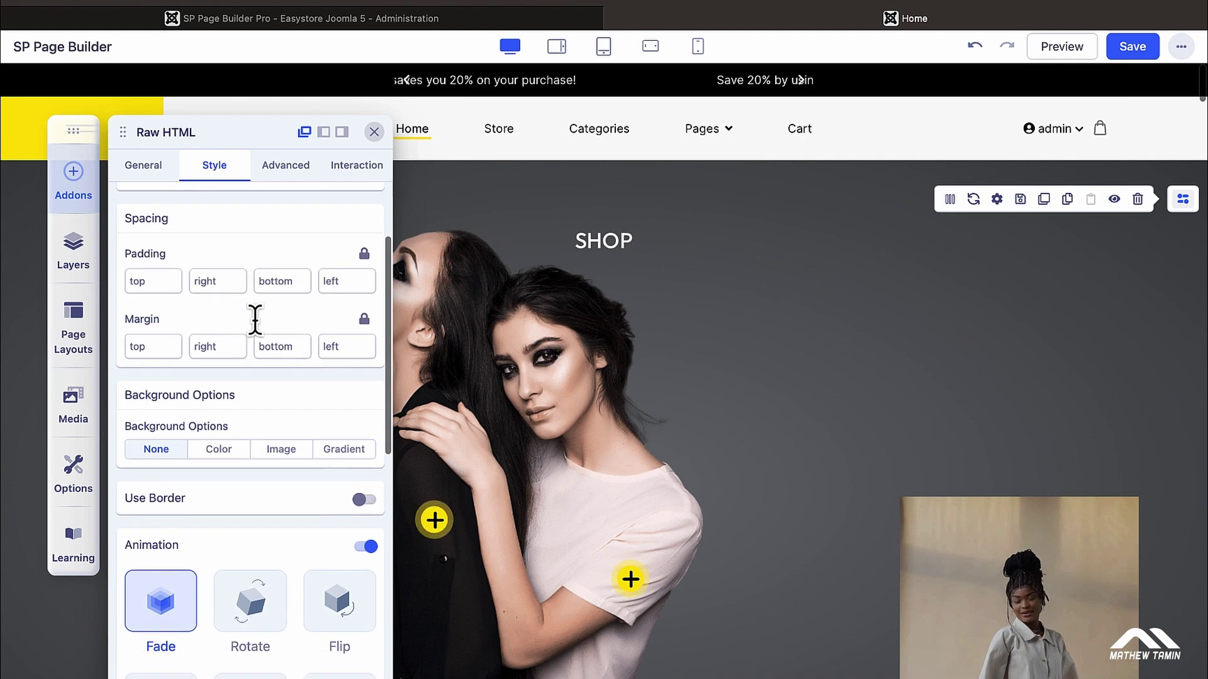
pyautogui.scroll(-5, 256, 323)
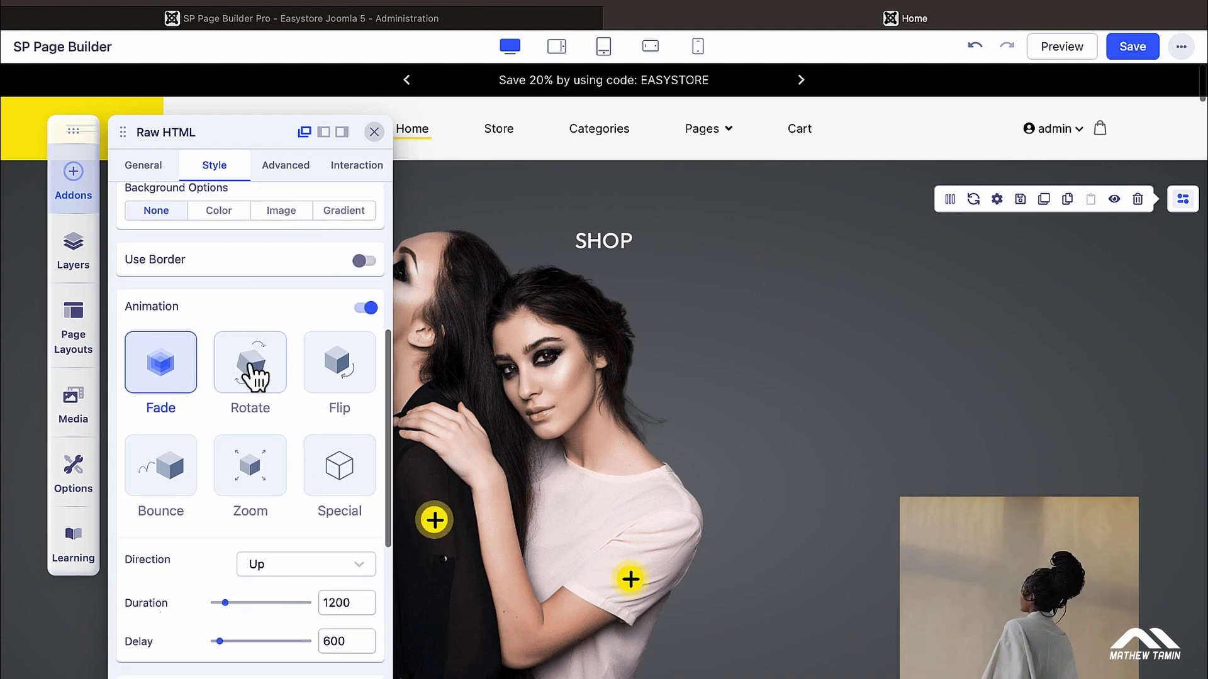
pyautogui.click(254, 377)
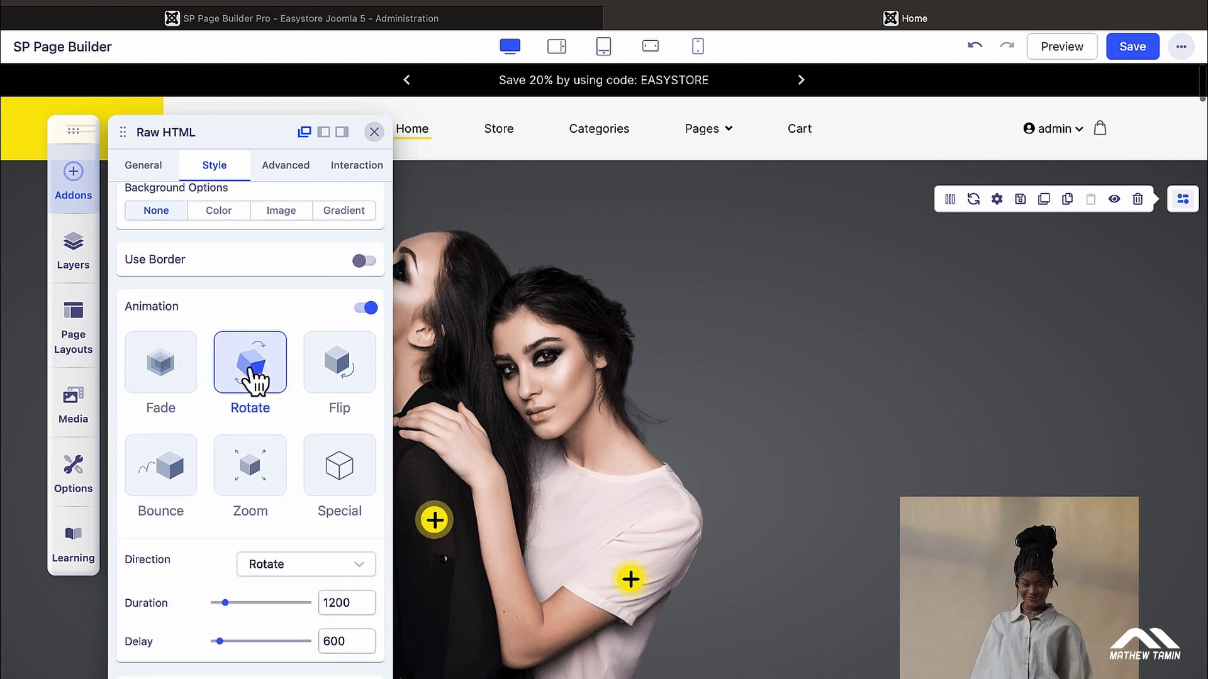
pyautogui.click(328, 385)
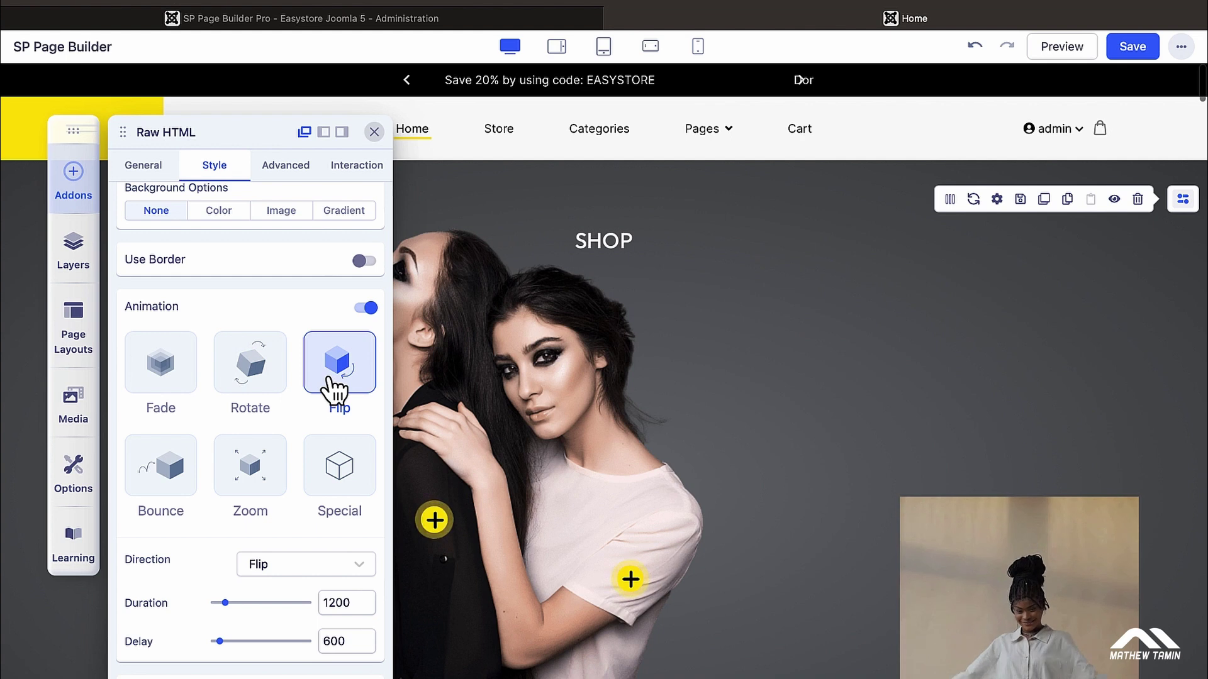
pyautogui.click(178, 391)
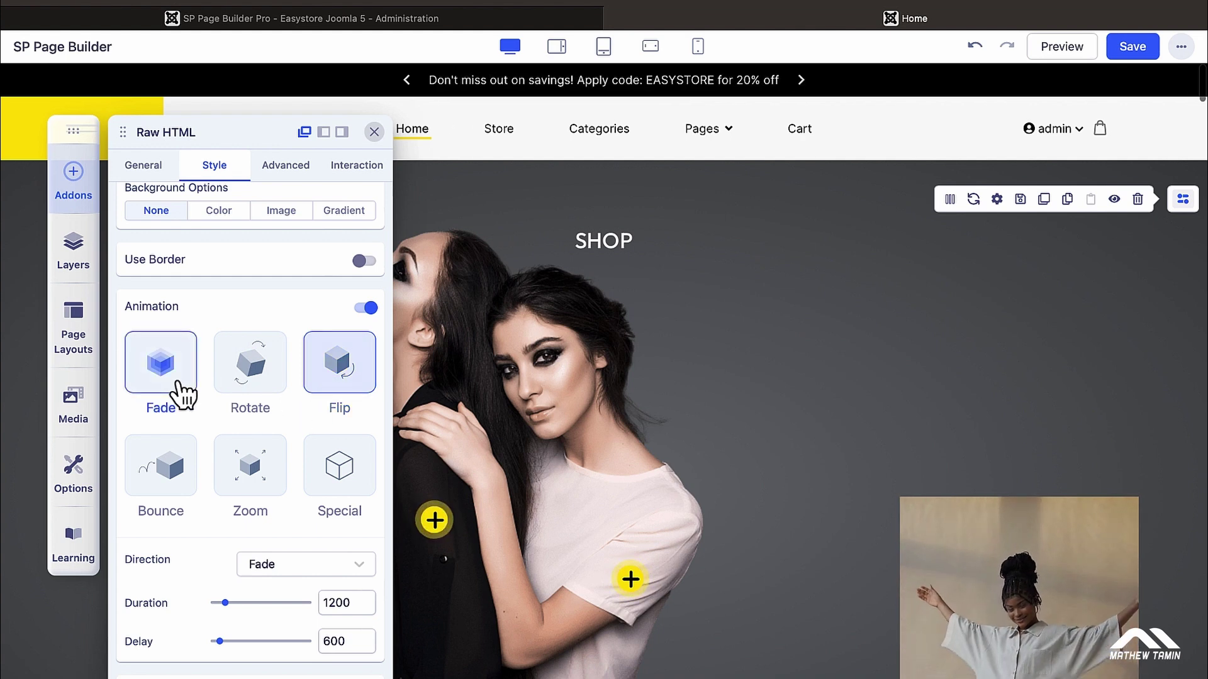
# Set the SHOP title's typography to a 500 px font size and the Black font weight.
pyautogui.click(157, 173)
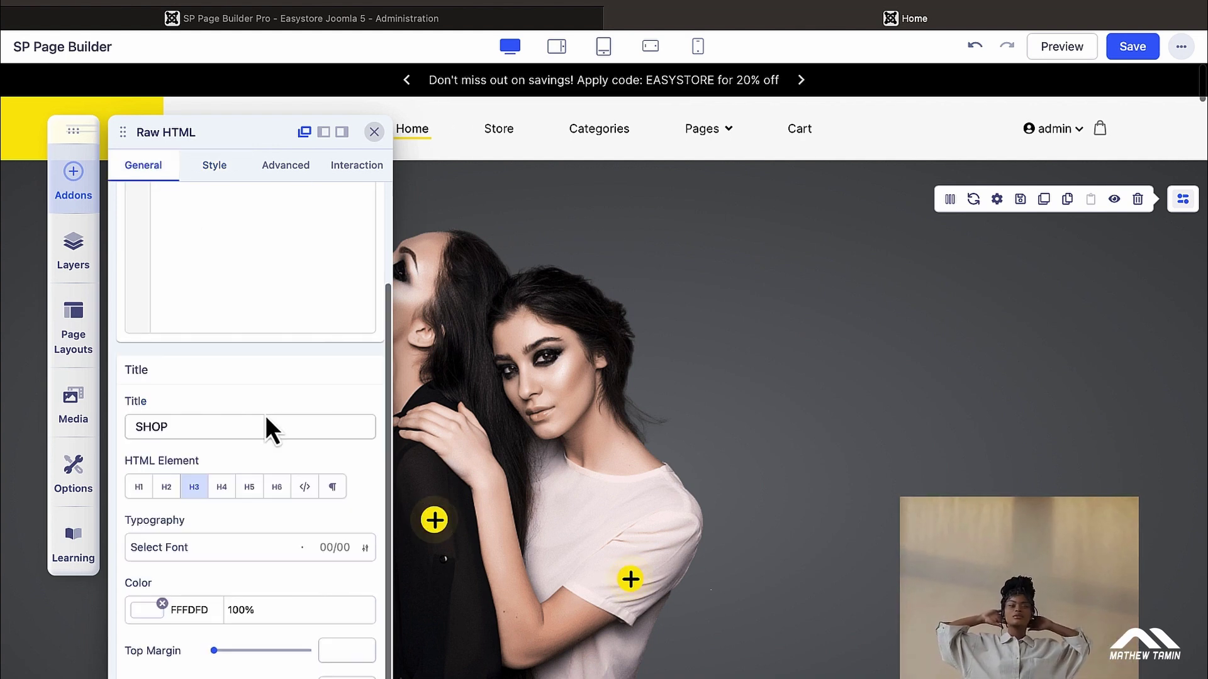
pyautogui.click(328, 549)
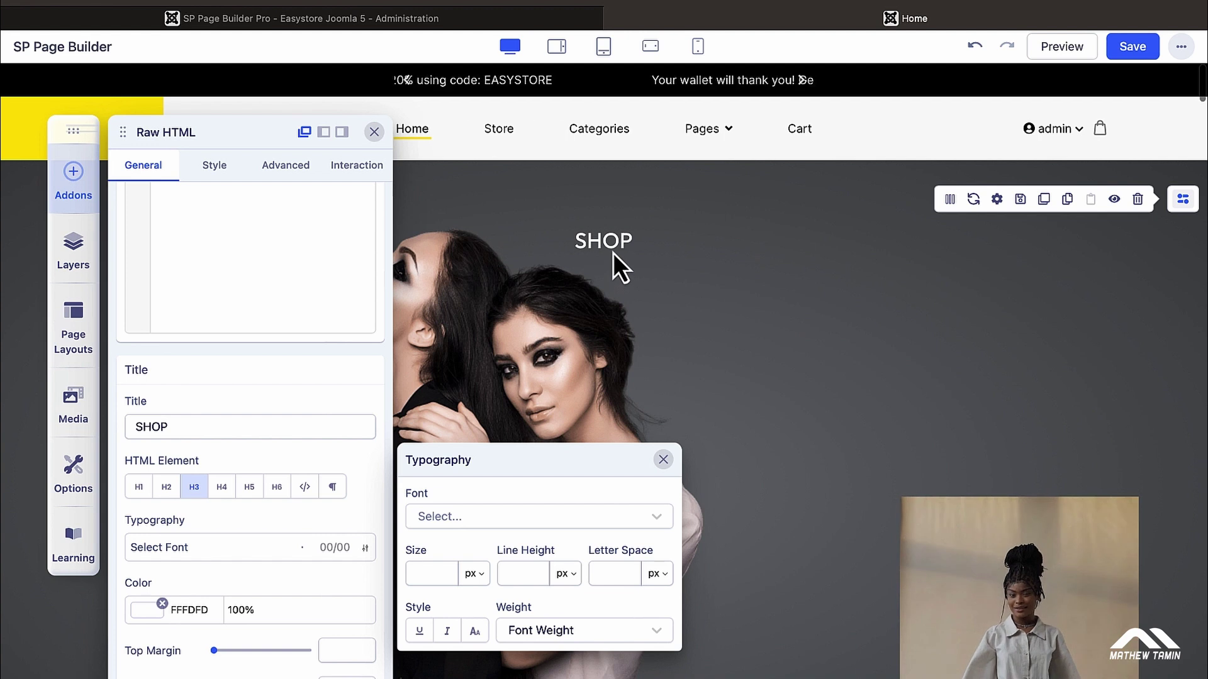
pyautogui.click(470, 516)
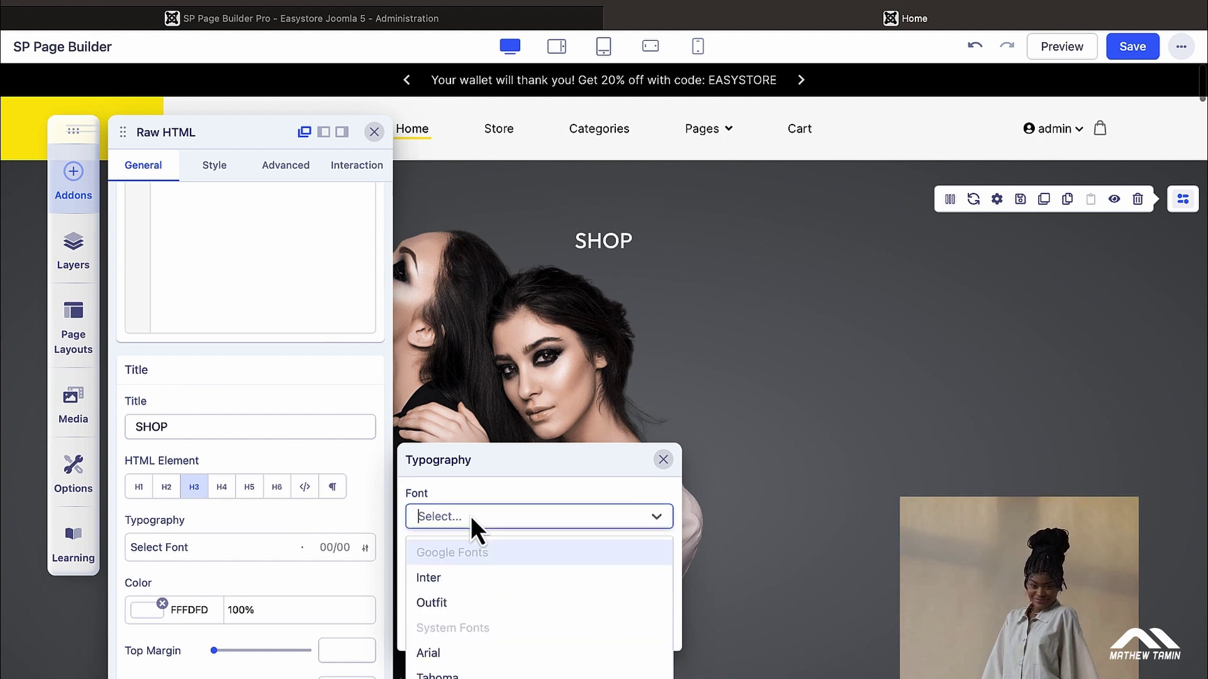
pyautogui.click(512, 490)
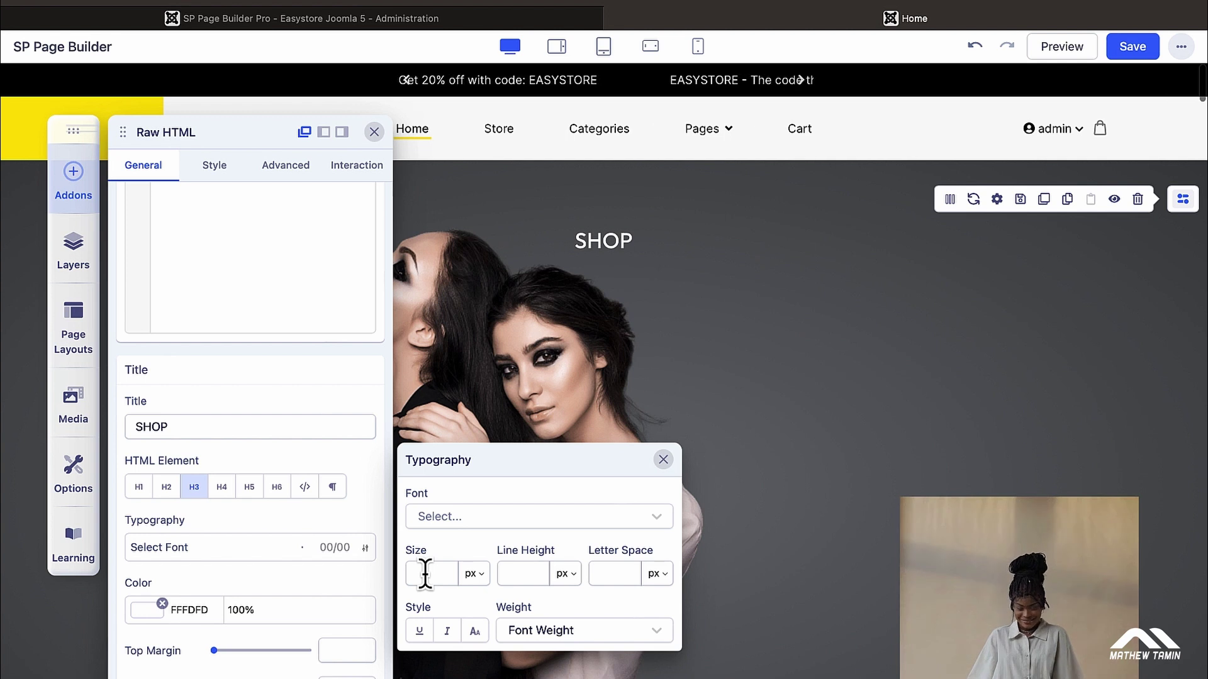
pyautogui.click(426, 573)
pyautogui.write('500')
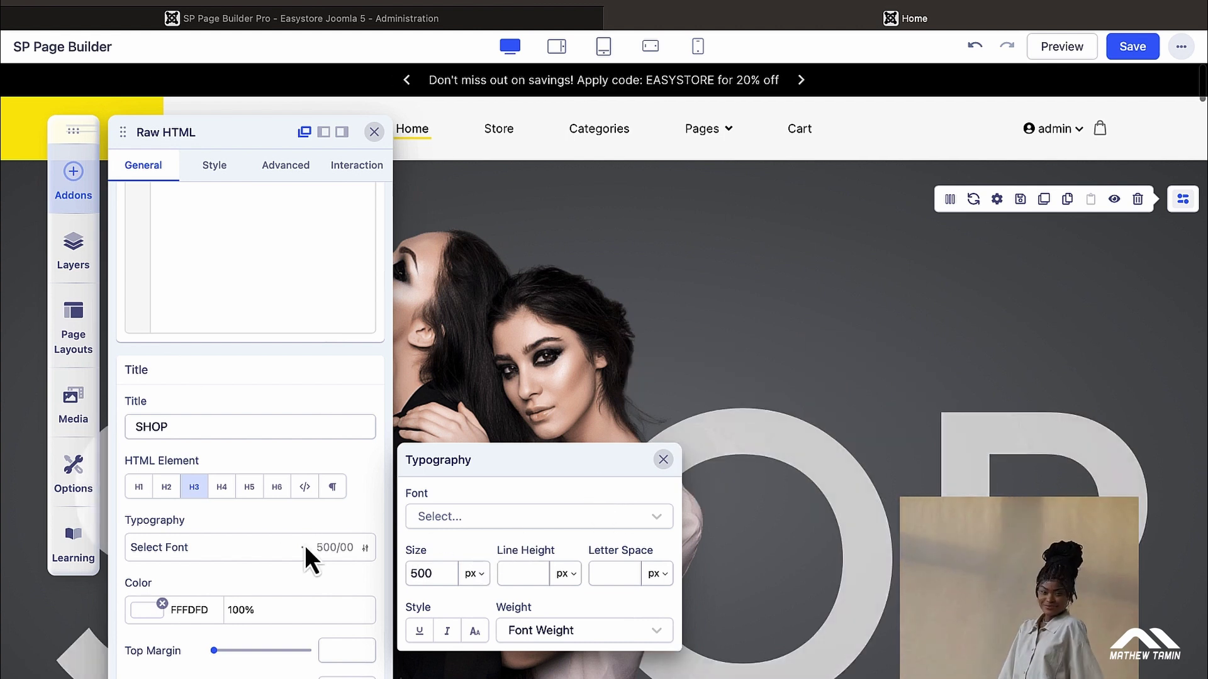
pyautogui.click(575, 630)
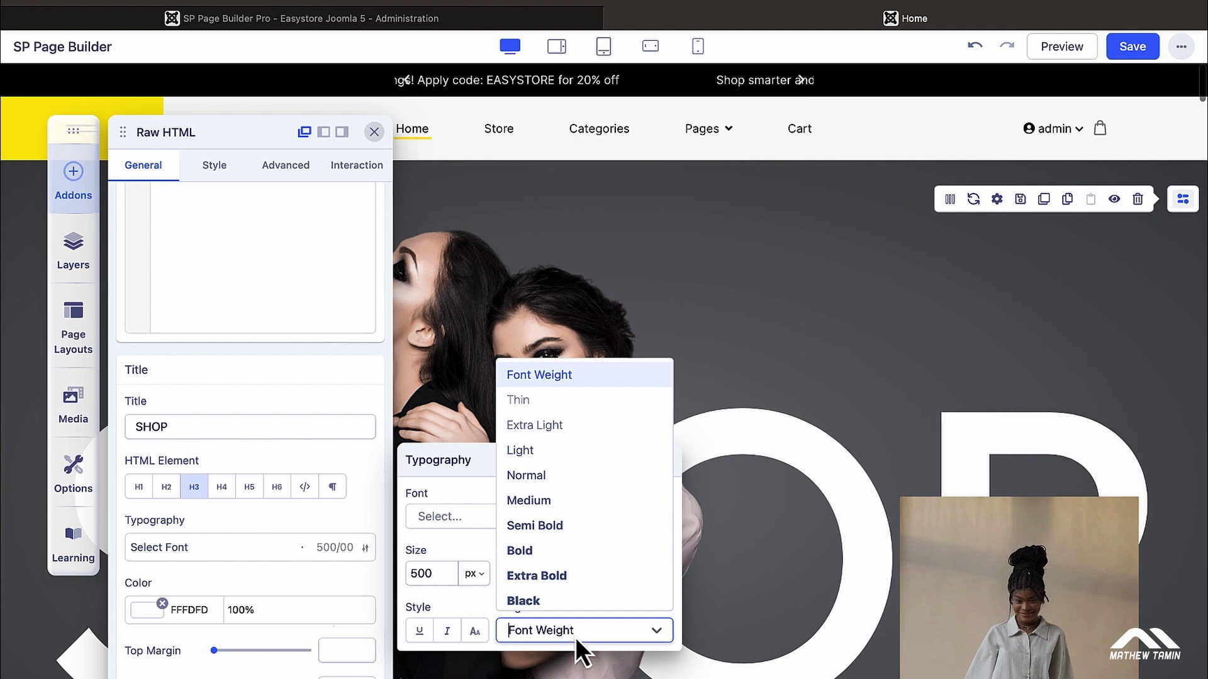
pyautogui.click(554, 602)
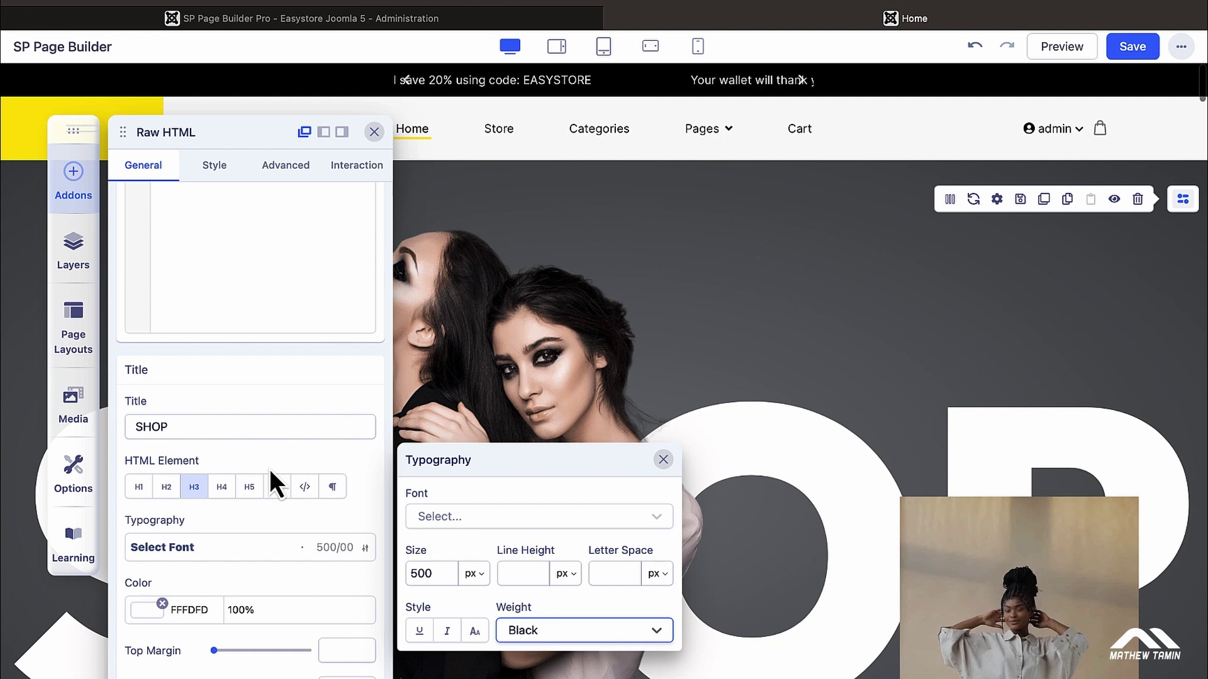
# Review the Raw HTML addon's style settings, close them and inspect the enlarged SHOP title behind the hero image.
pyautogui.click(218, 170)
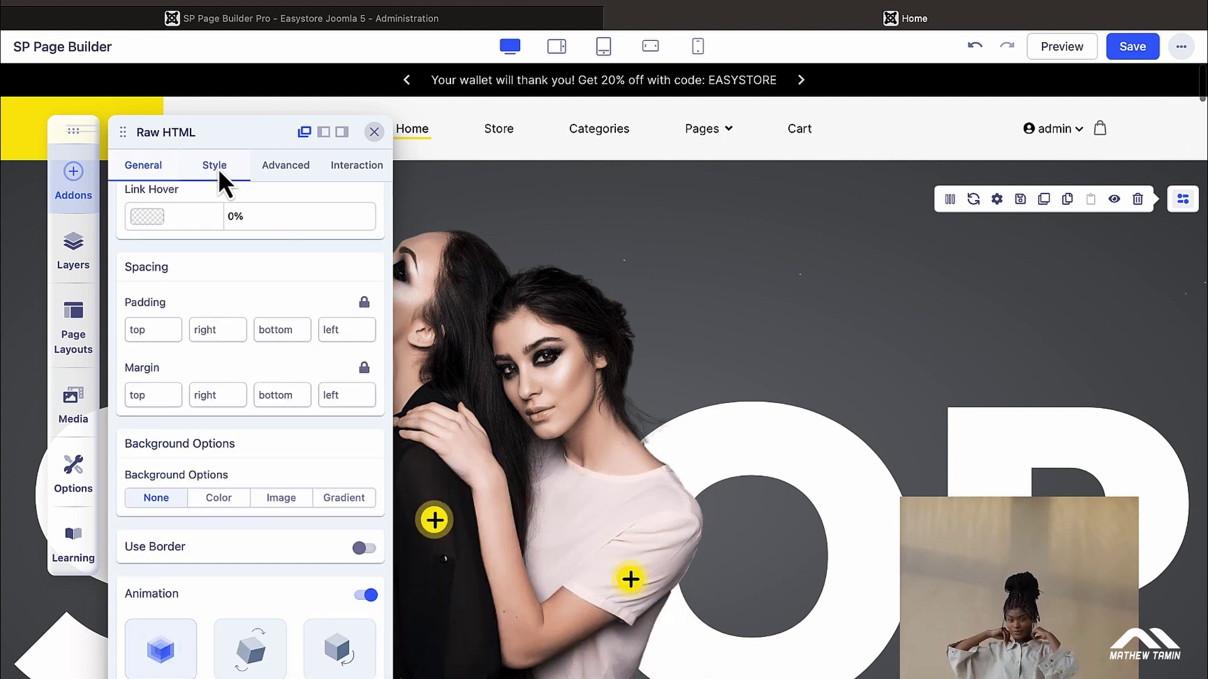
pyautogui.scroll(-1, 272, 510)
pyautogui.scroll(-1, 270, 507)
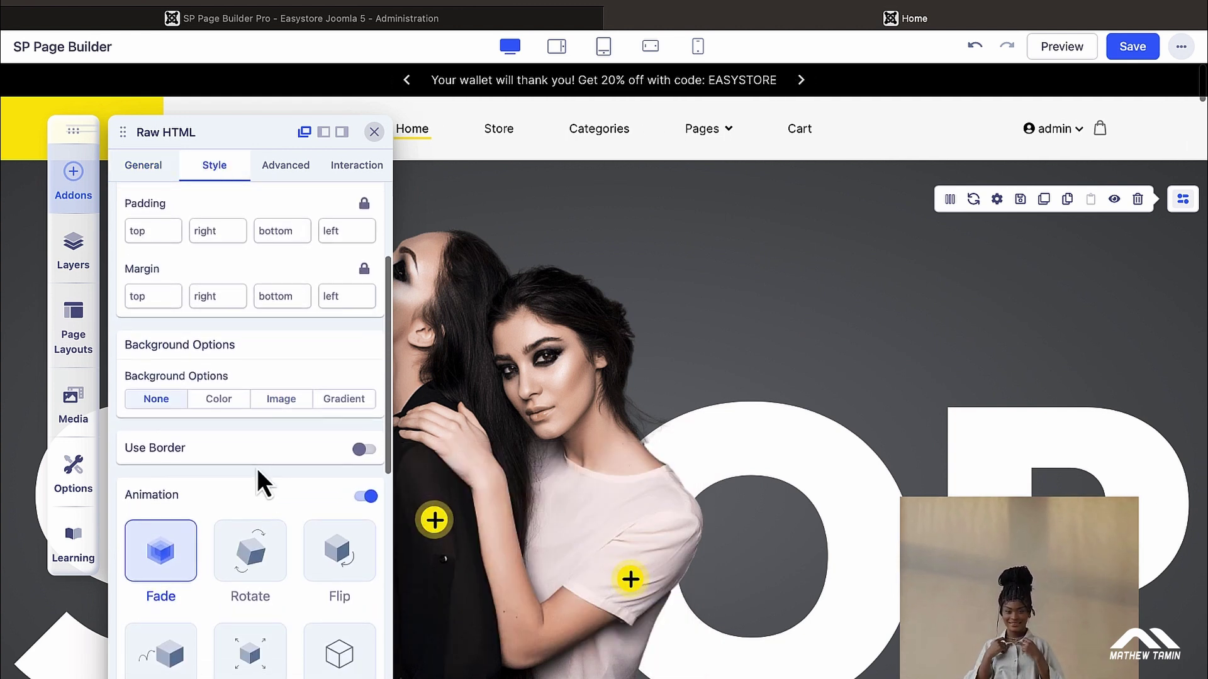
pyautogui.scroll(2, 236, 471)
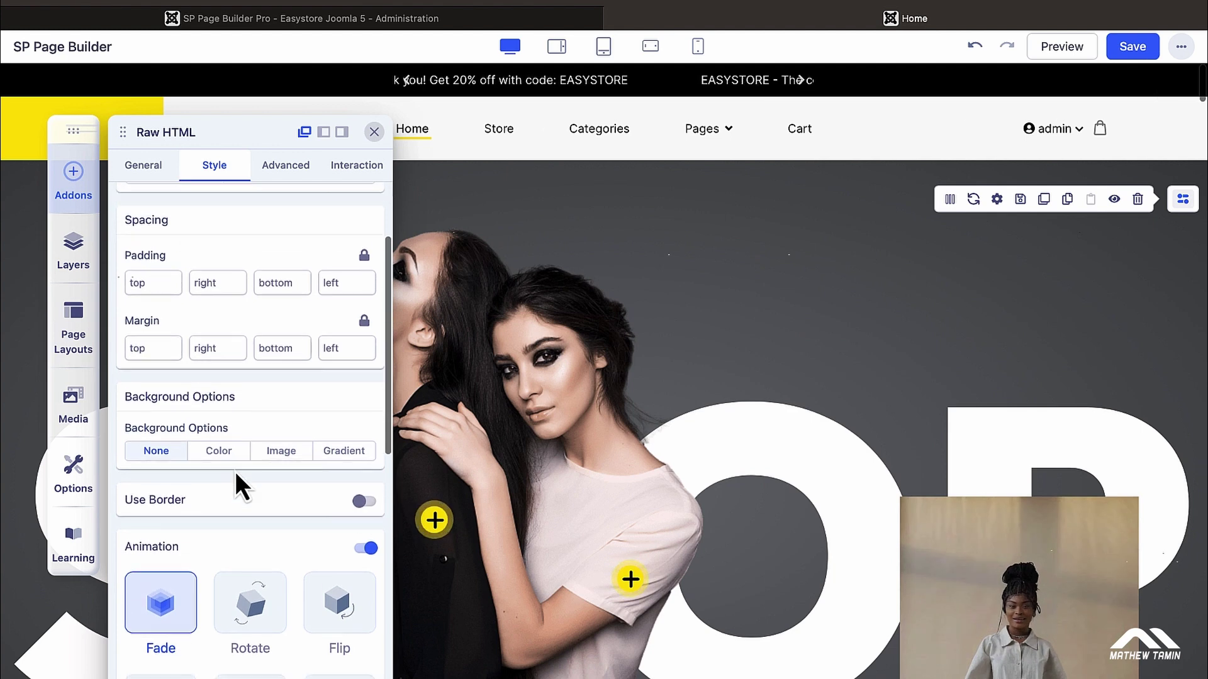
pyautogui.scroll(3, 233, 395)
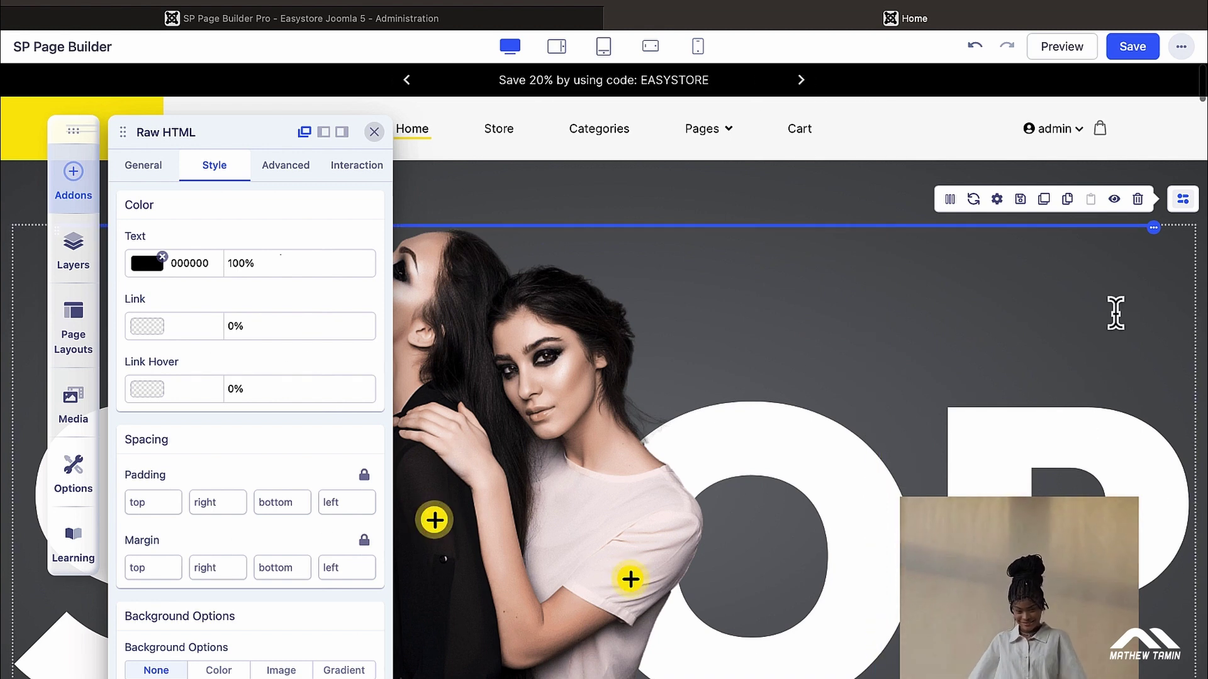
pyautogui.scroll(-1, 1115, 313)
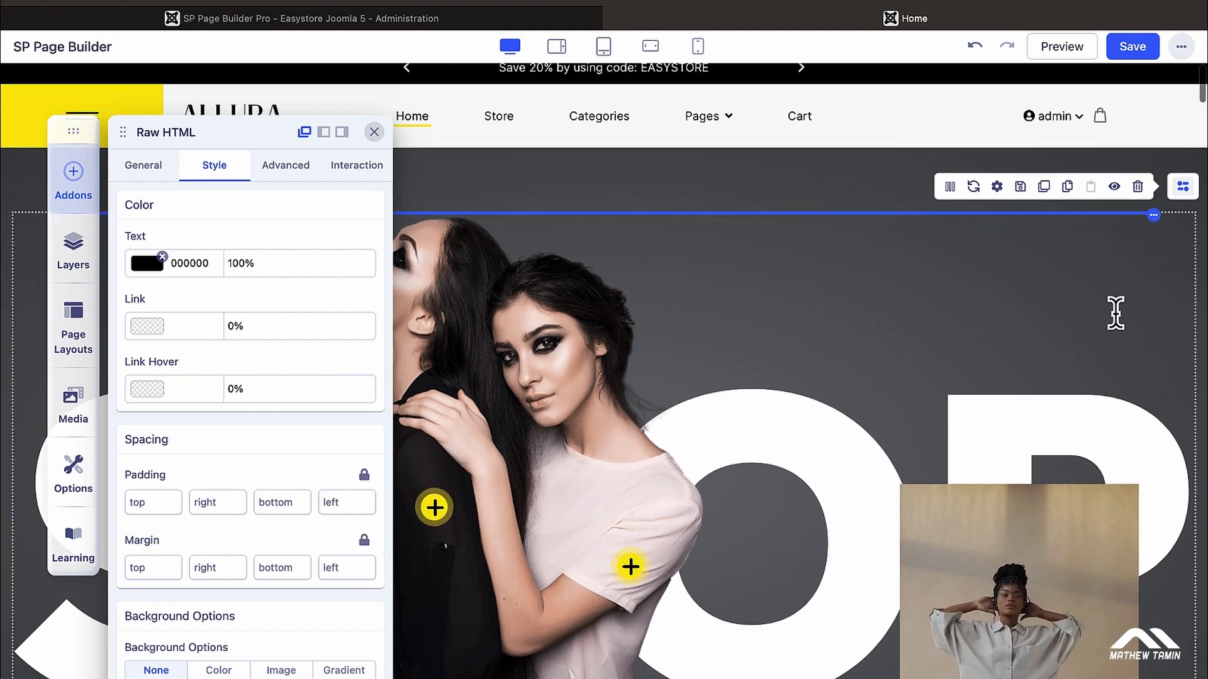
pyautogui.click(374, 132)
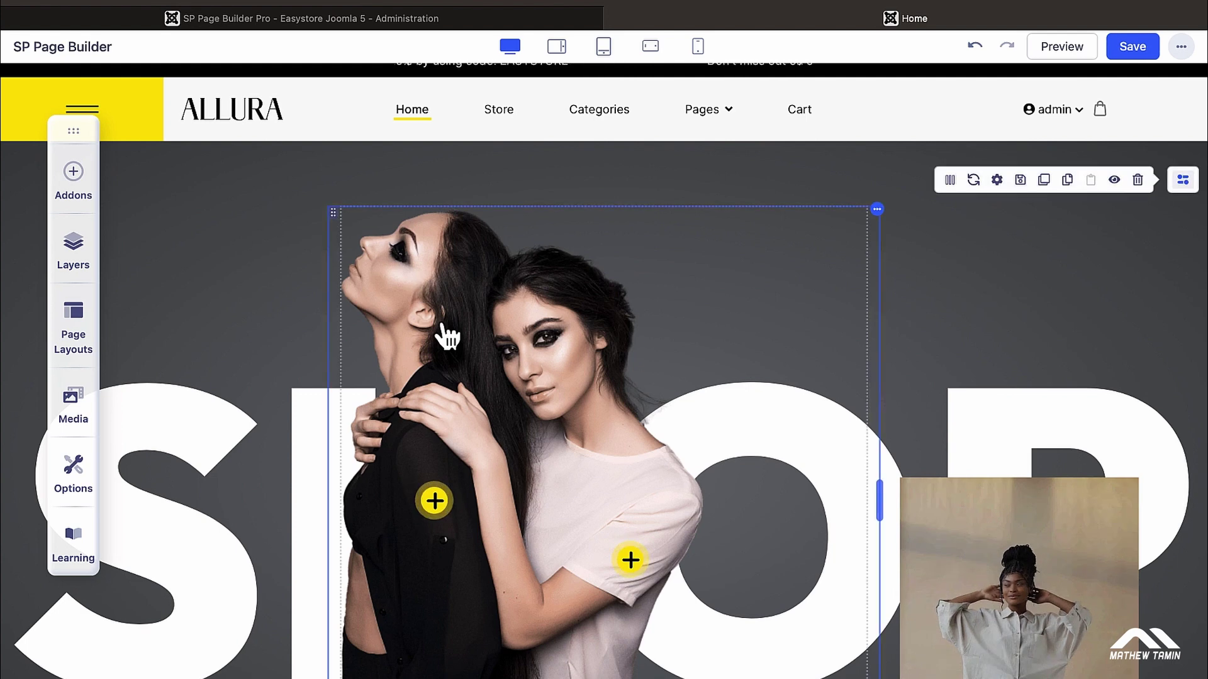
pyautogui.scroll(-3, 445, 337)
pyautogui.scroll(1, 444, 334)
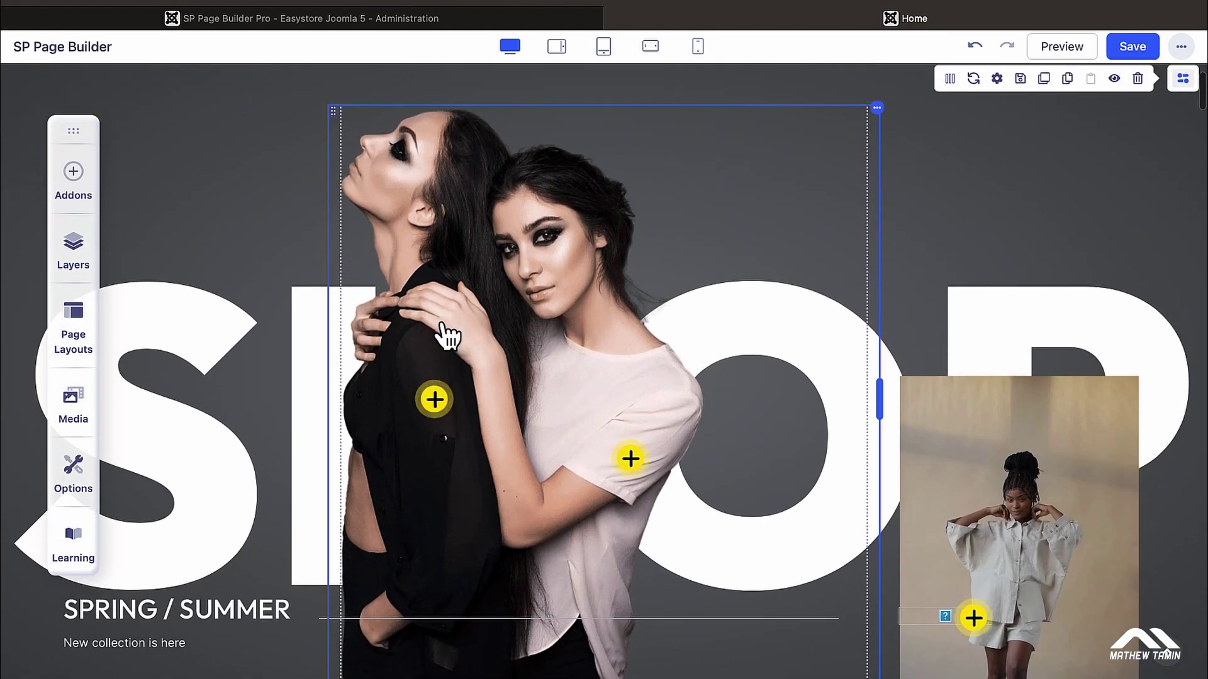
pyautogui.scroll(-2, 445, 334)
pyautogui.scroll(3, 566, 368)
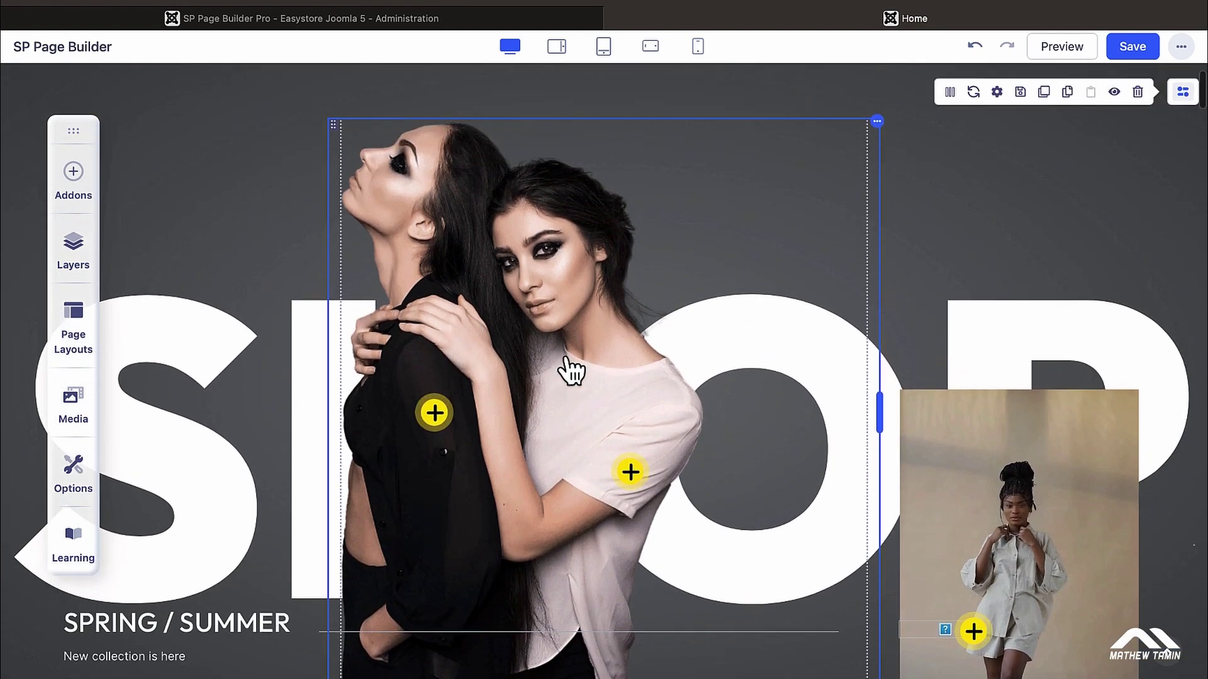
# Replace the hero Popover addon's image of two women with the orange sweater product photo from the media library.
pyautogui.click(557, 359)
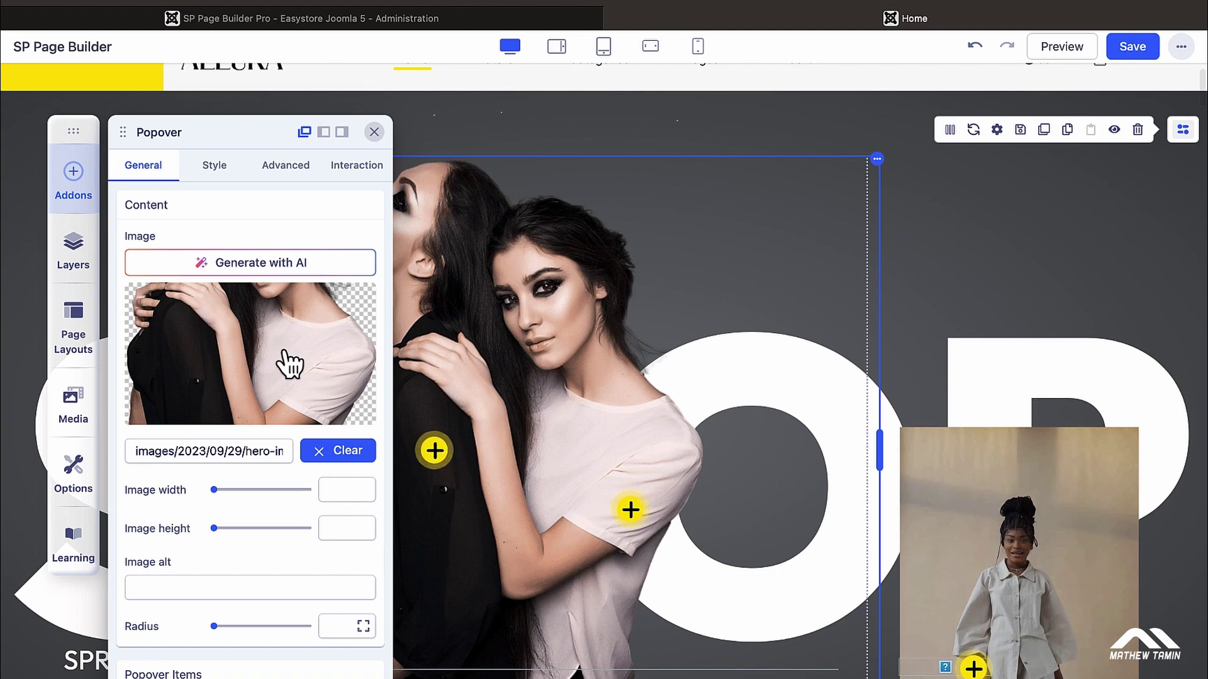
pyautogui.moveTo(290, 364)
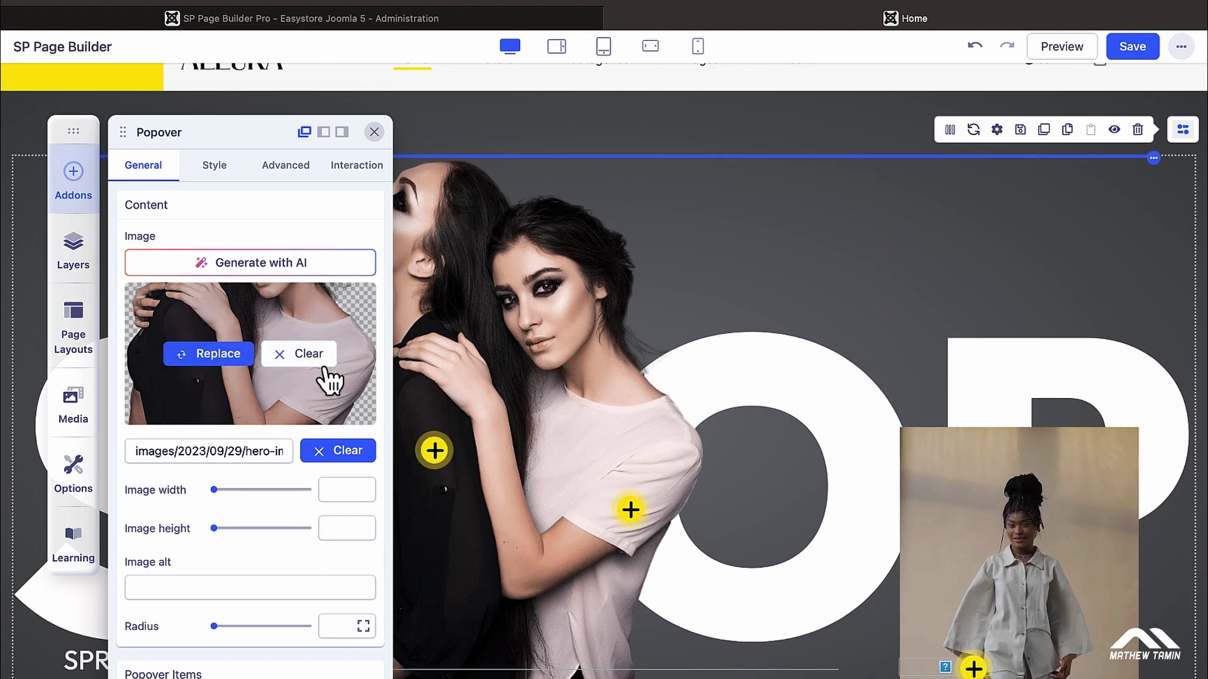
pyautogui.moveTo(273, 300)
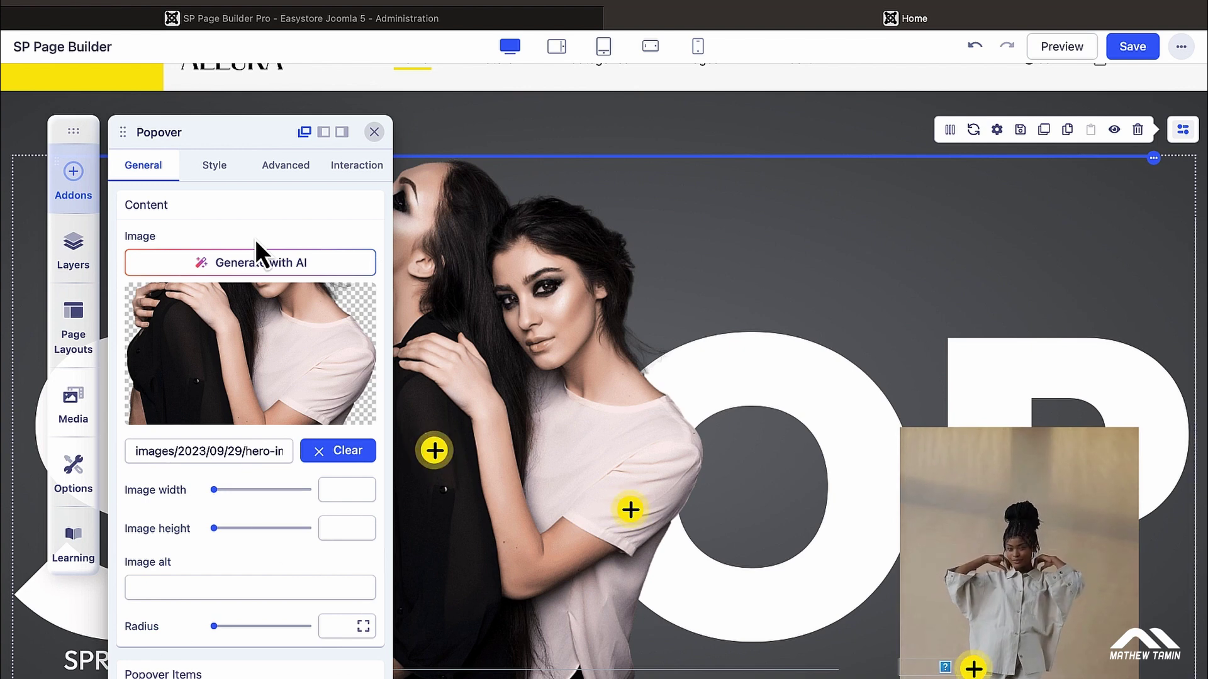
pyautogui.moveTo(256, 353)
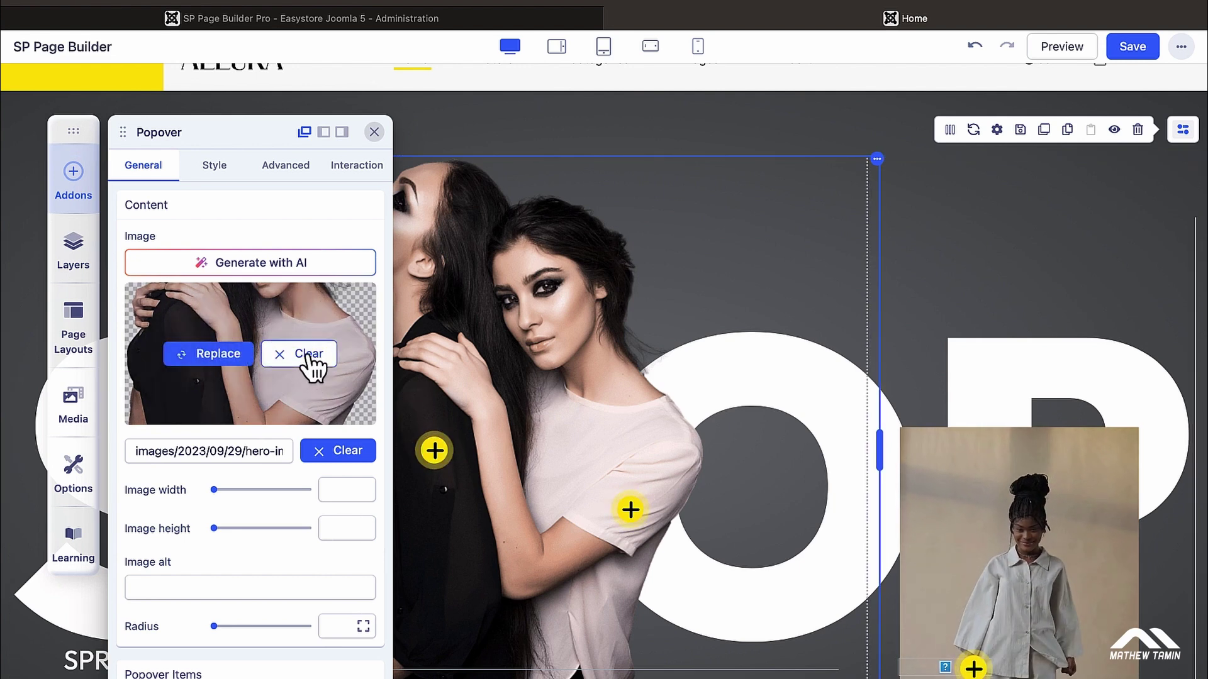
pyautogui.click(308, 356)
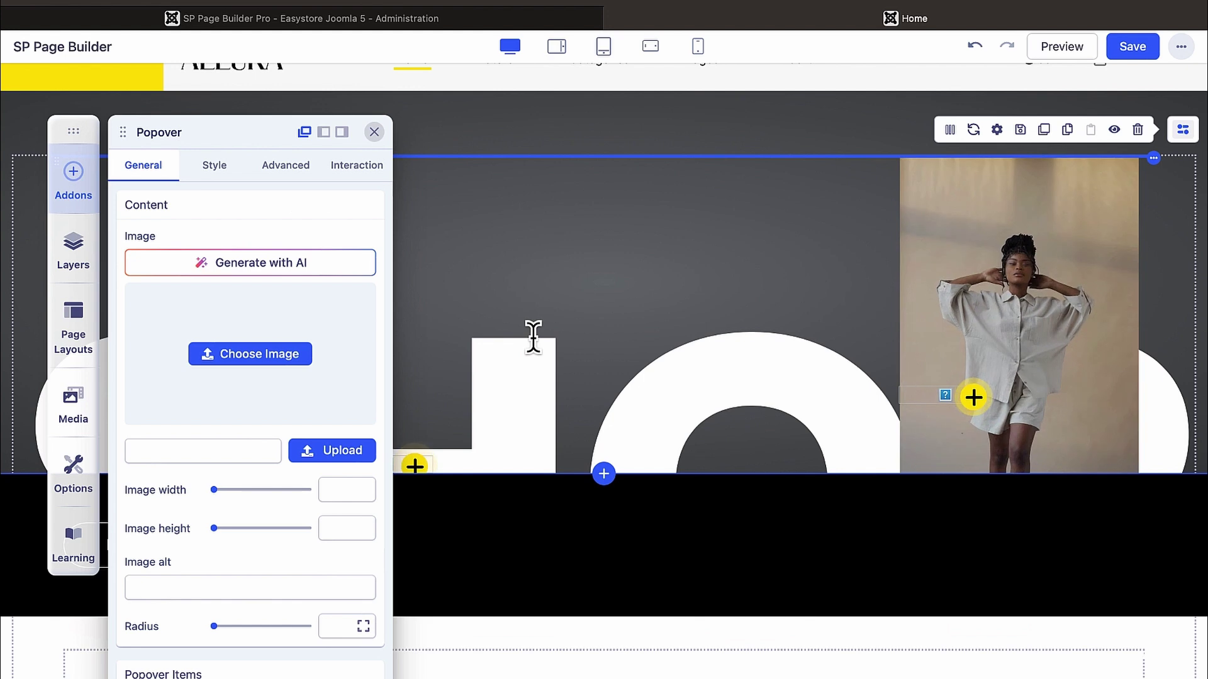
pyautogui.click(283, 359)
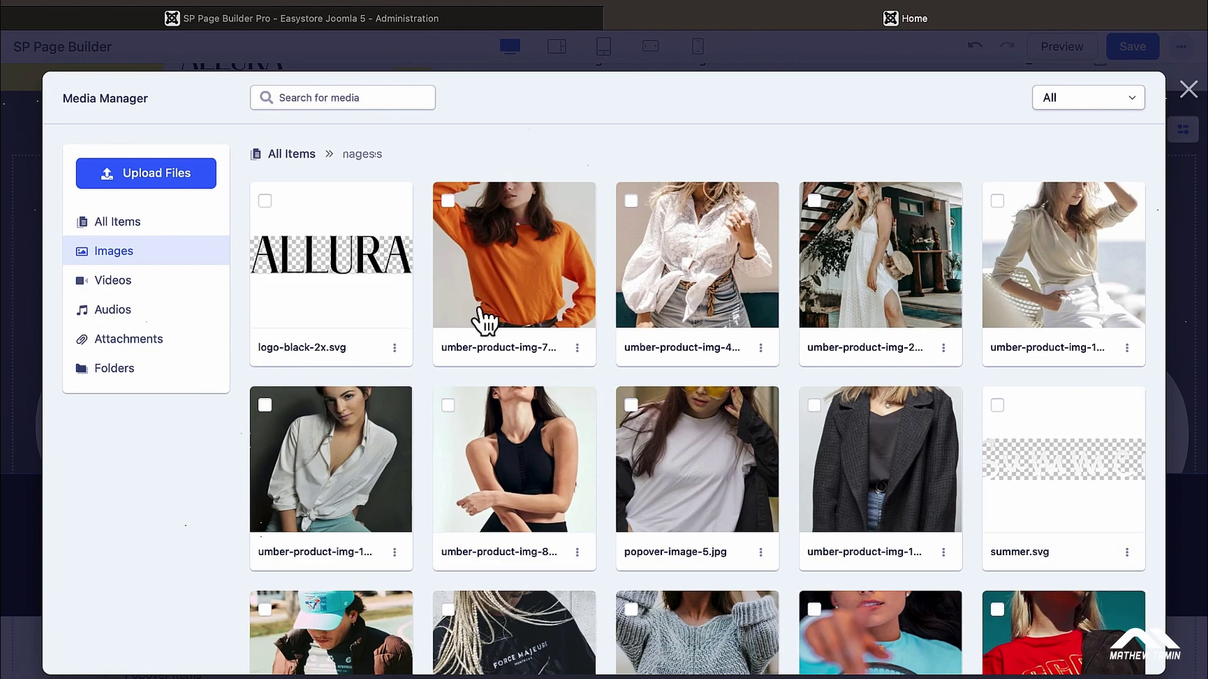
pyautogui.click(501, 262)
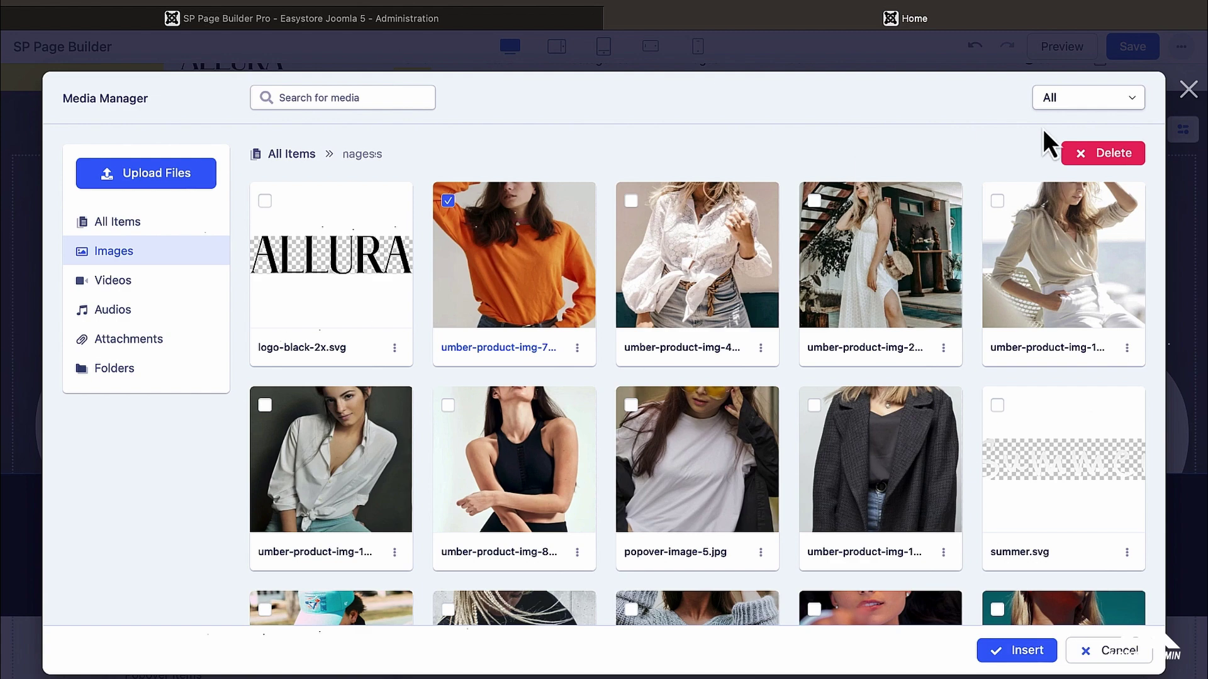
pyautogui.click(1024, 654)
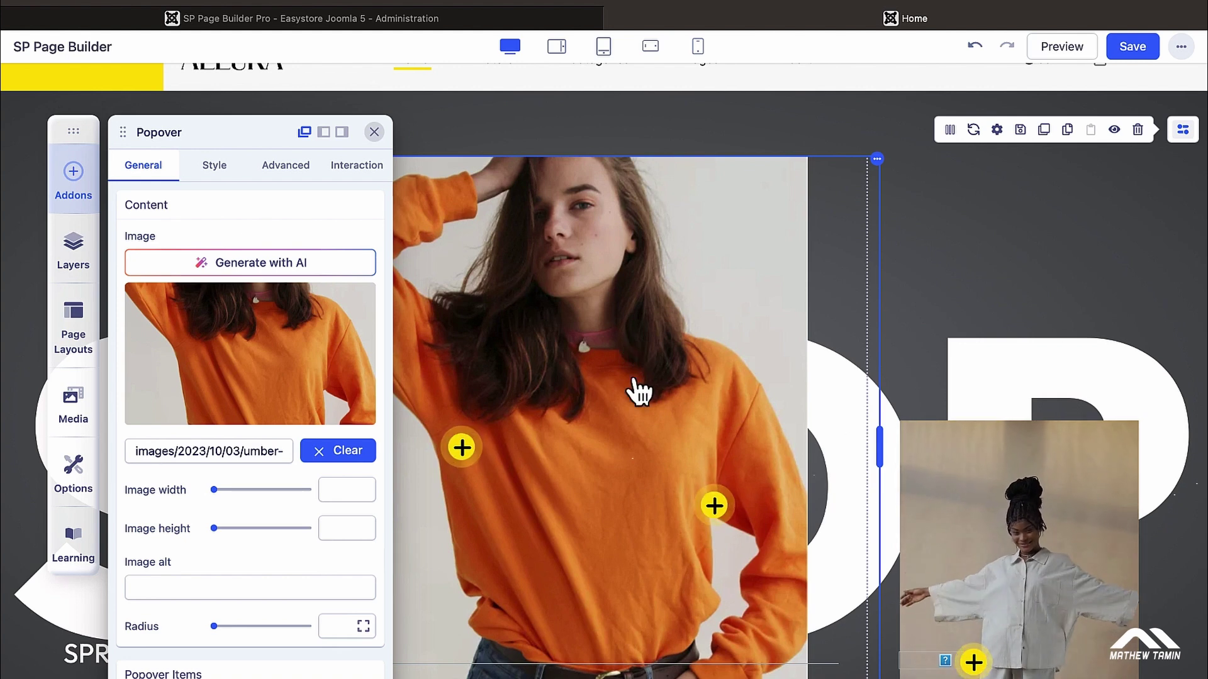
# Set the hero Popover image's width to 487 and check how it fits over the SHOP title.
pyautogui.scroll(-1, 628, 423)
pyautogui.scroll(-1, 623, 413)
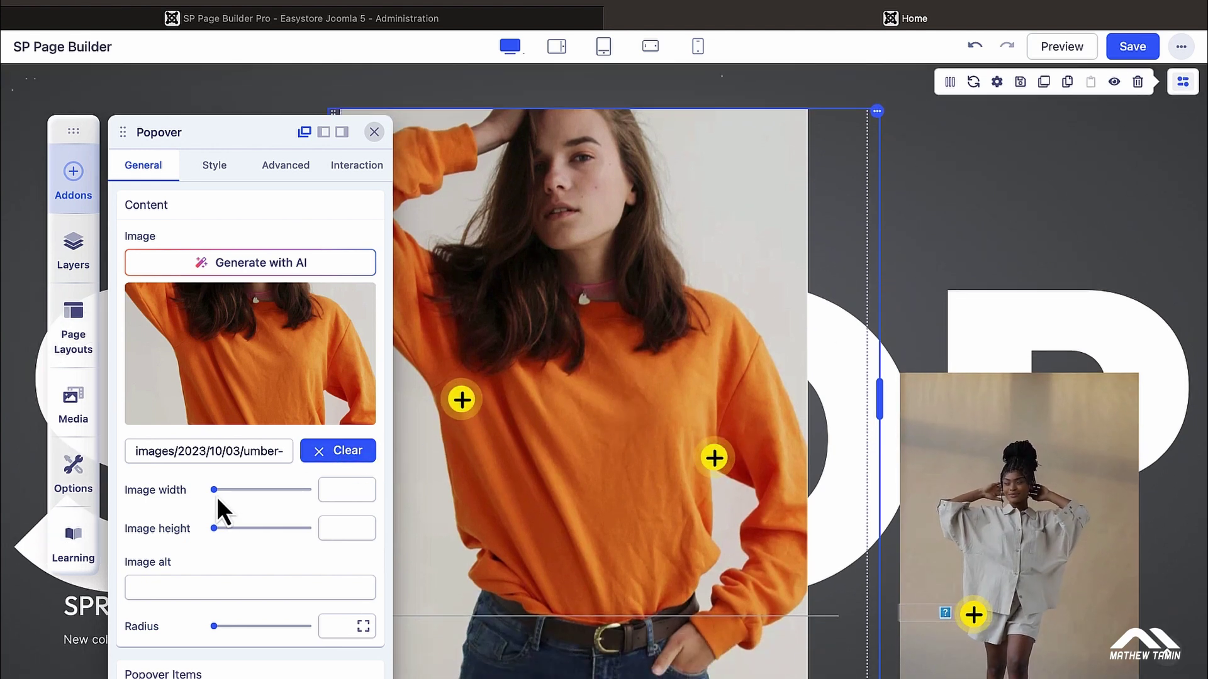
pyautogui.moveTo(214, 490)
pyautogui.mouseDown()
pyautogui.moveTo(239, 489)
pyautogui.moveTo(205, 492)
pyautogui.mouseUp()
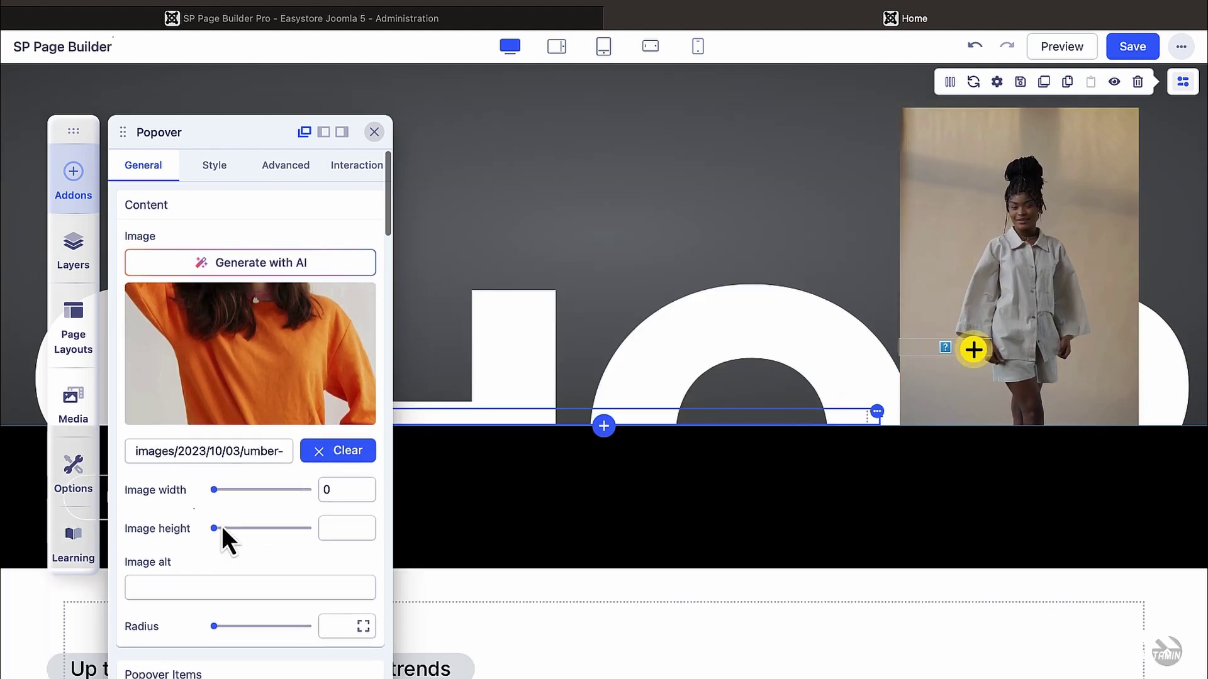
pyautogui.click(237, 490)
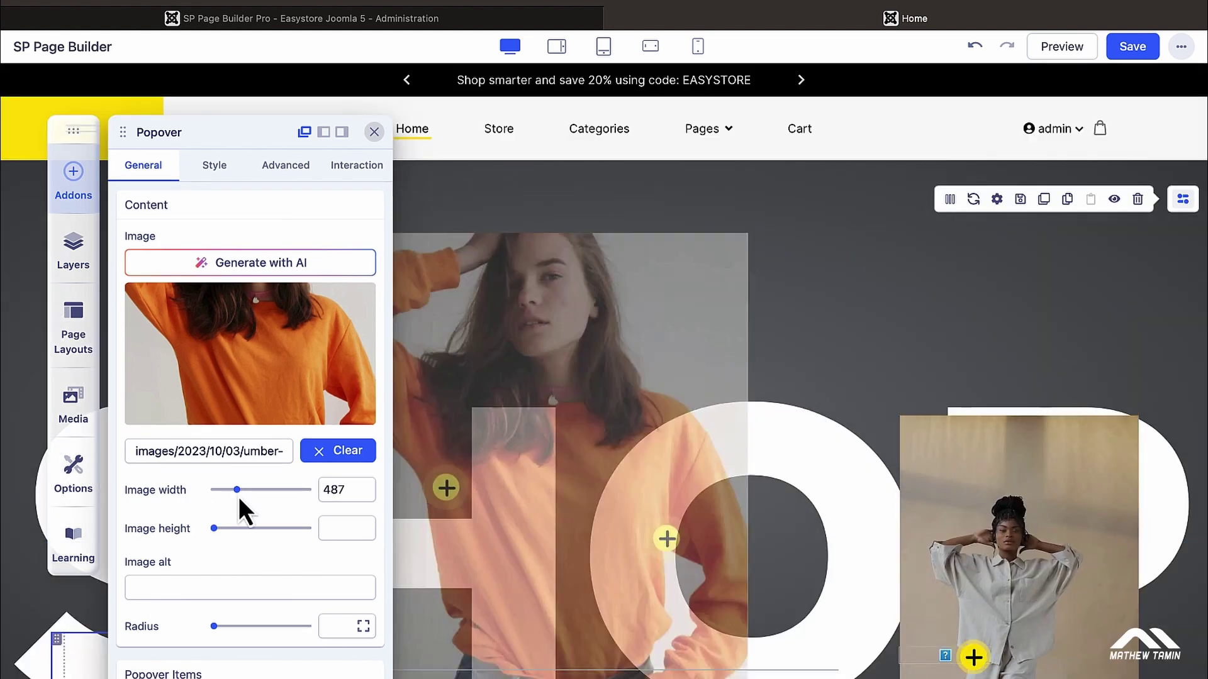
pyautogui.scroll(-3, 547, 451)
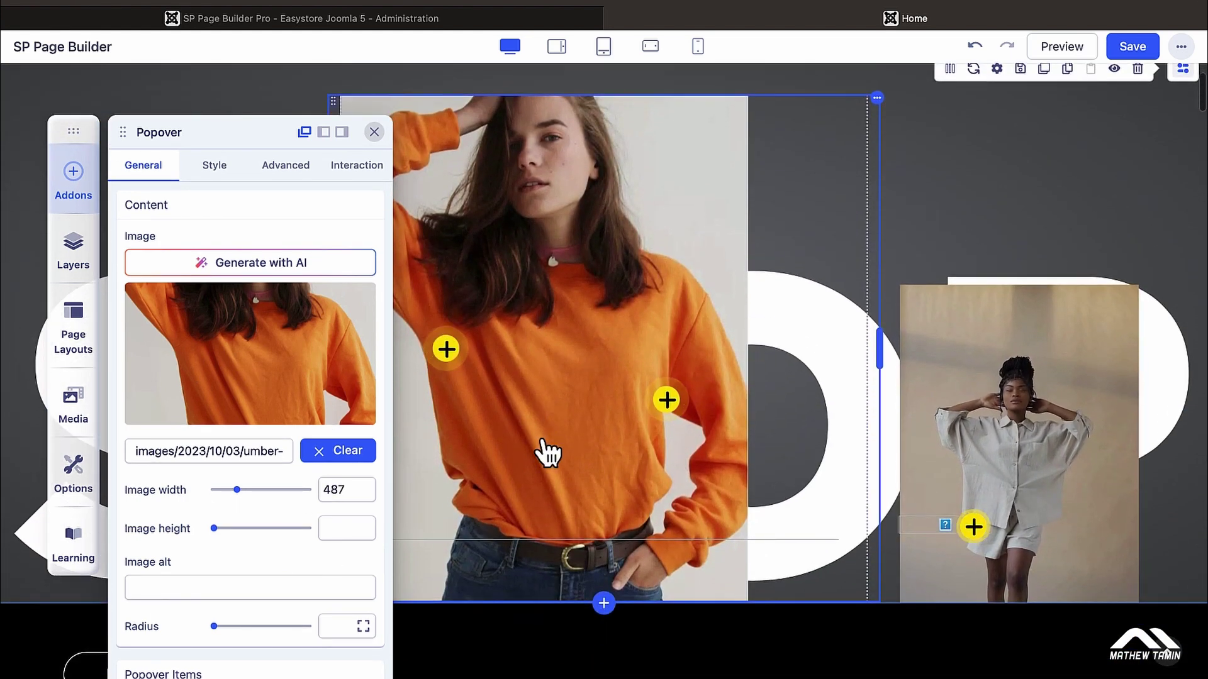
pyautogui.scroll(3, 547, 450)
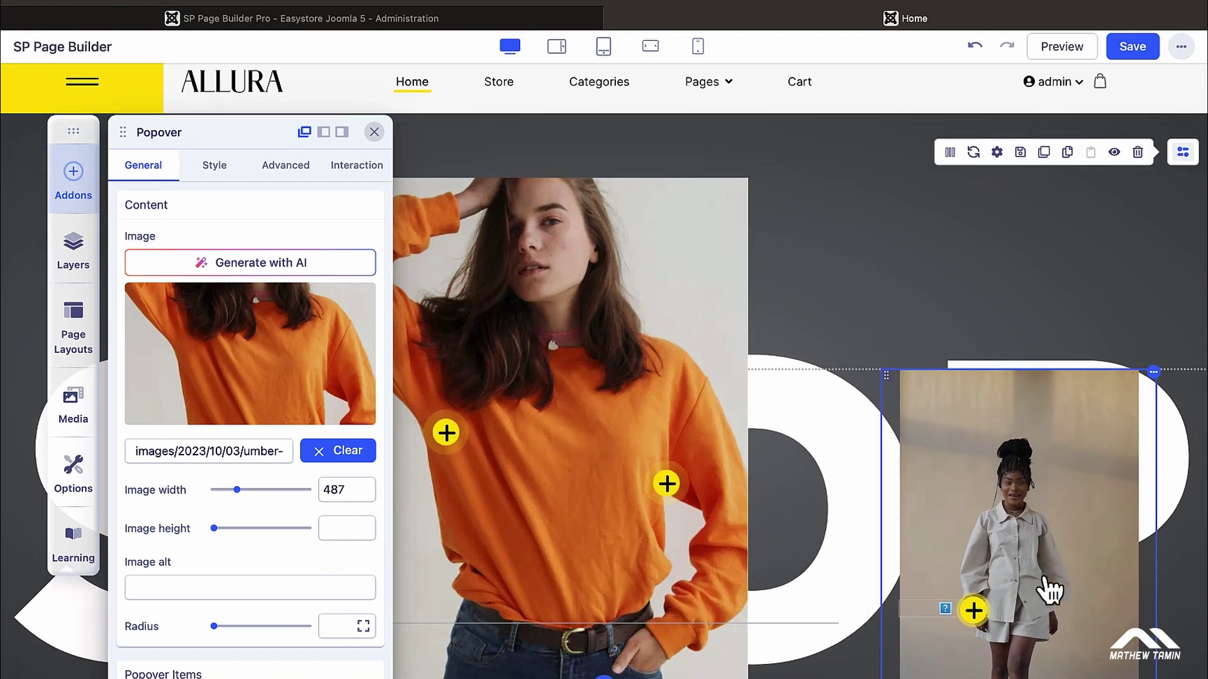
# Replace the hero Video addon's MP4 file with video1.mp4 from the media library and turn off looping.
pyautogui.click(1032, 546)
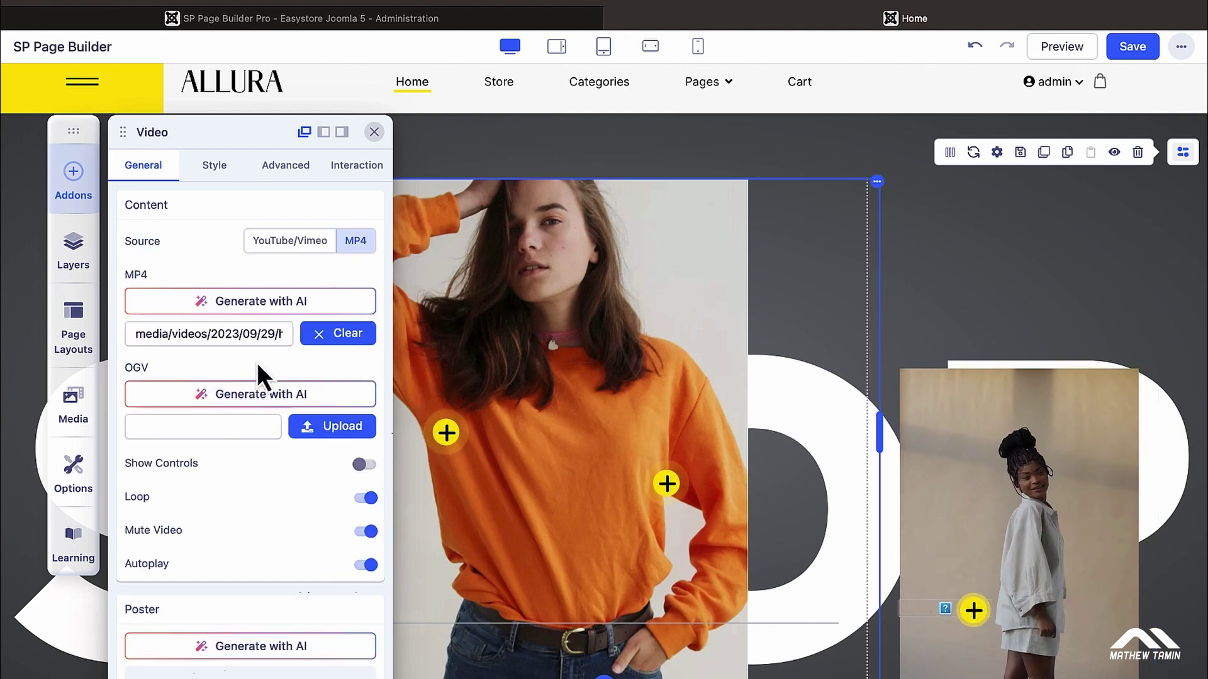
pyautogui.moveTo(215, 340); pyautogui.dragTo(264, 346)
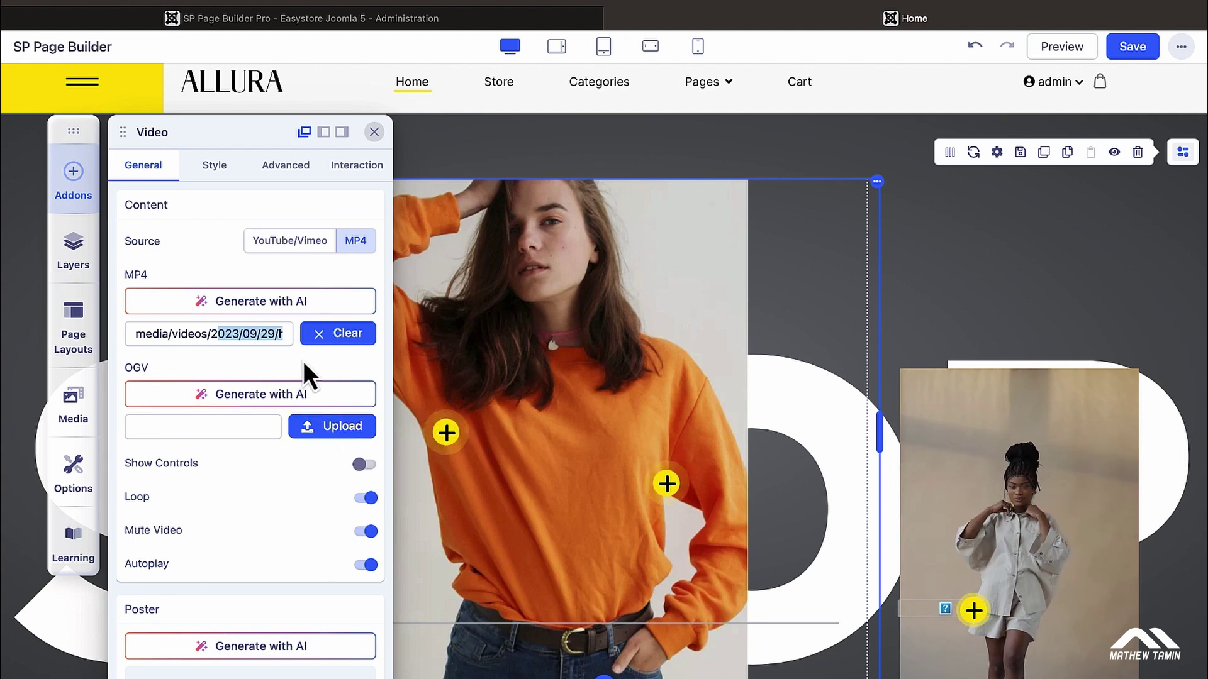
pyautogui.click(346, 335)
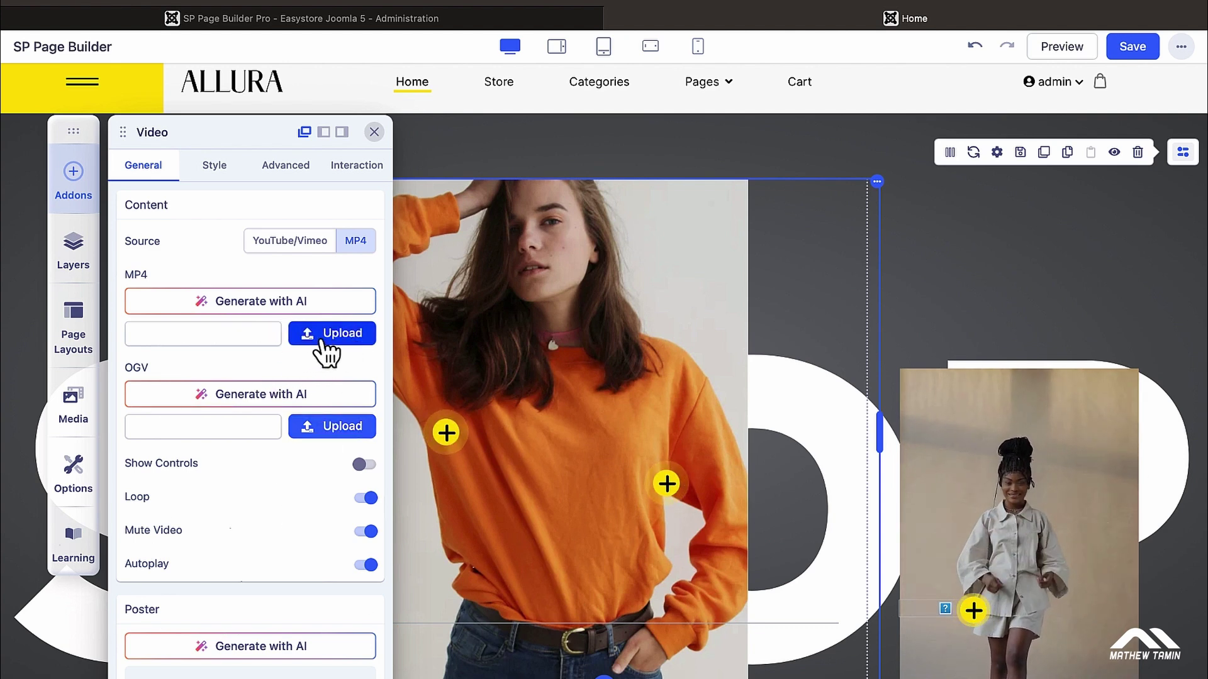
pyautogui.click(334, 339)
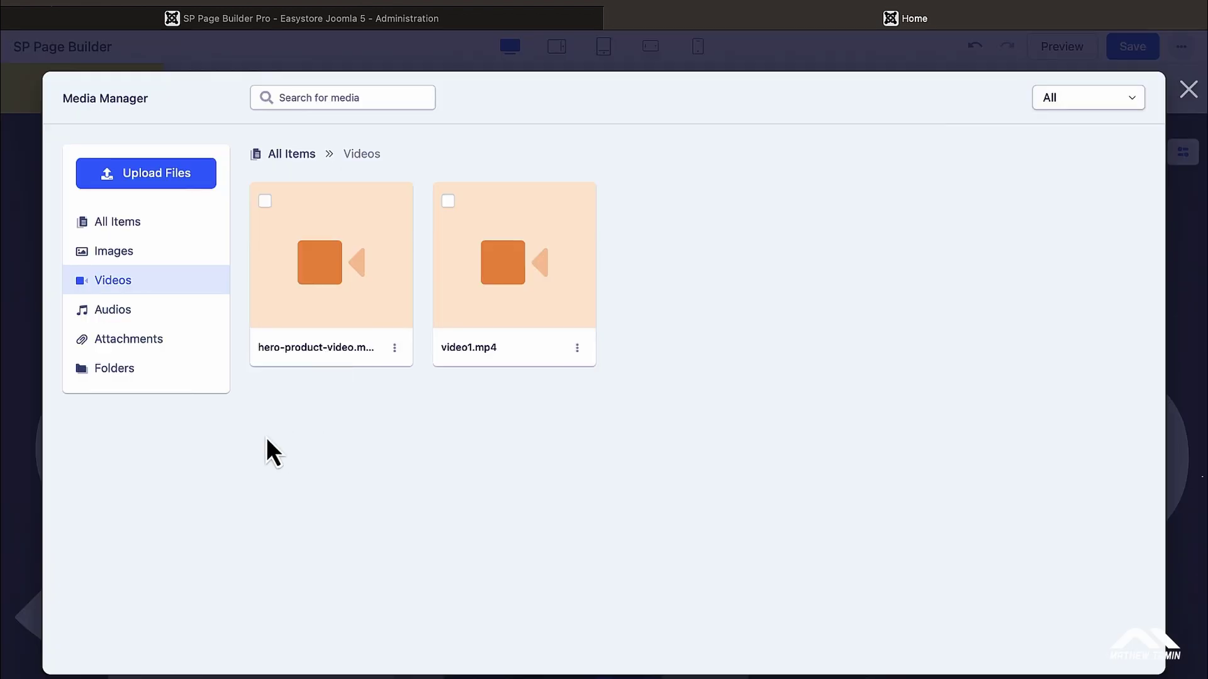
pyautogui.click(490, 325)
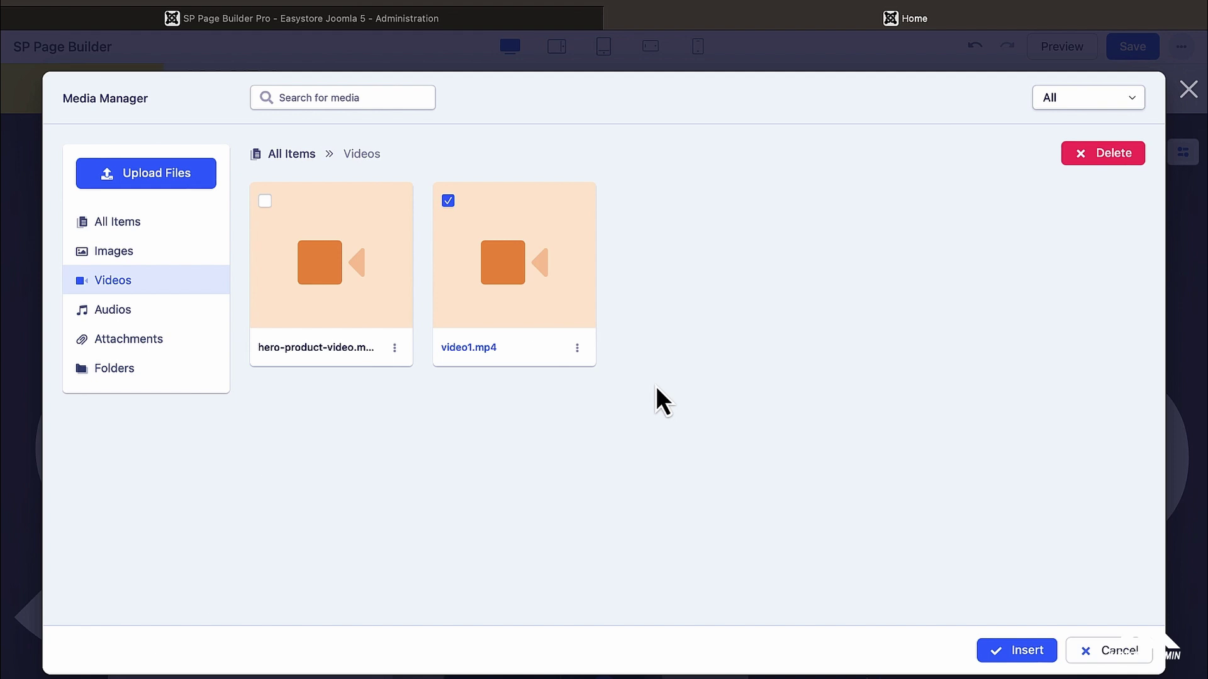
pyautogui.click(1022, 654)
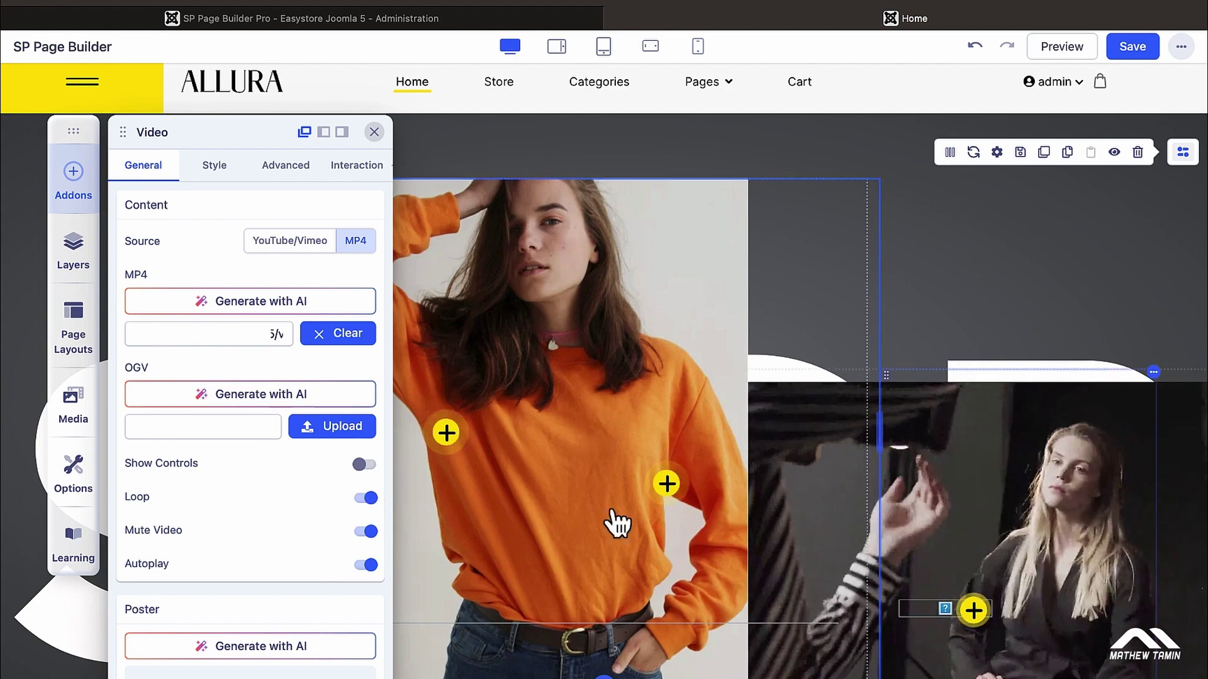
pyautogui.click(366, 498)
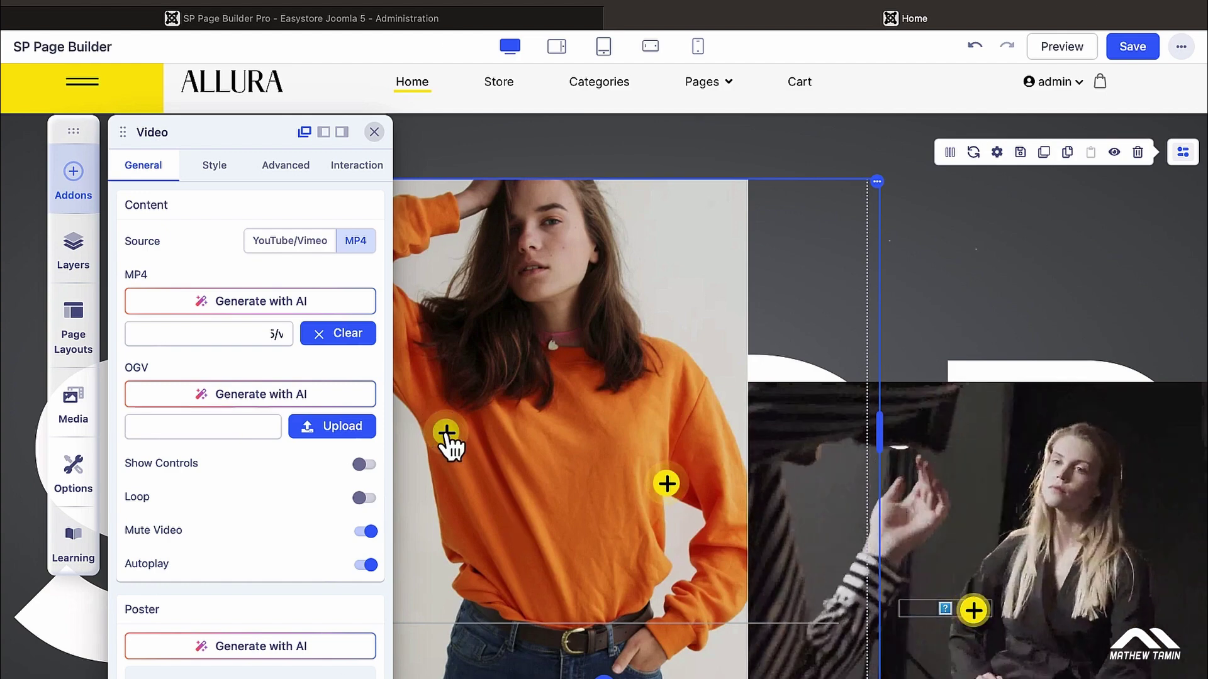
# Find the popover items of the hero image's Popover addon and look over the Black Dress item's fields without changing them.
pyautogui.click(448, 440)
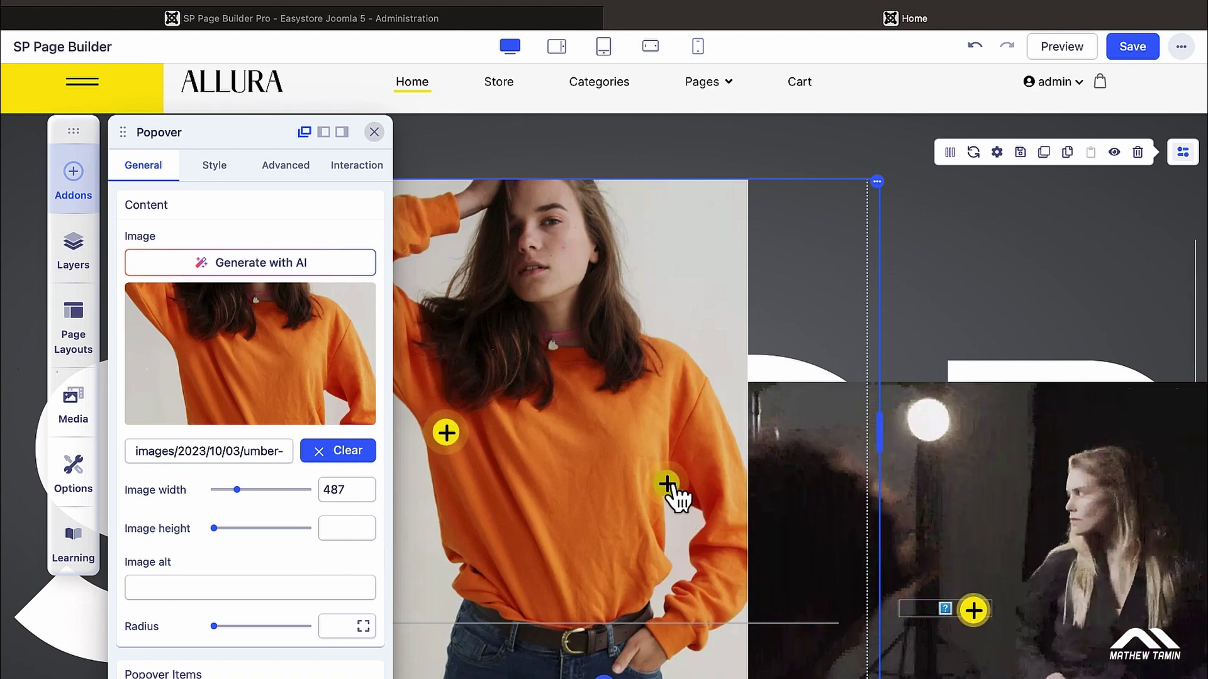
pyautogui.click(937, 293)
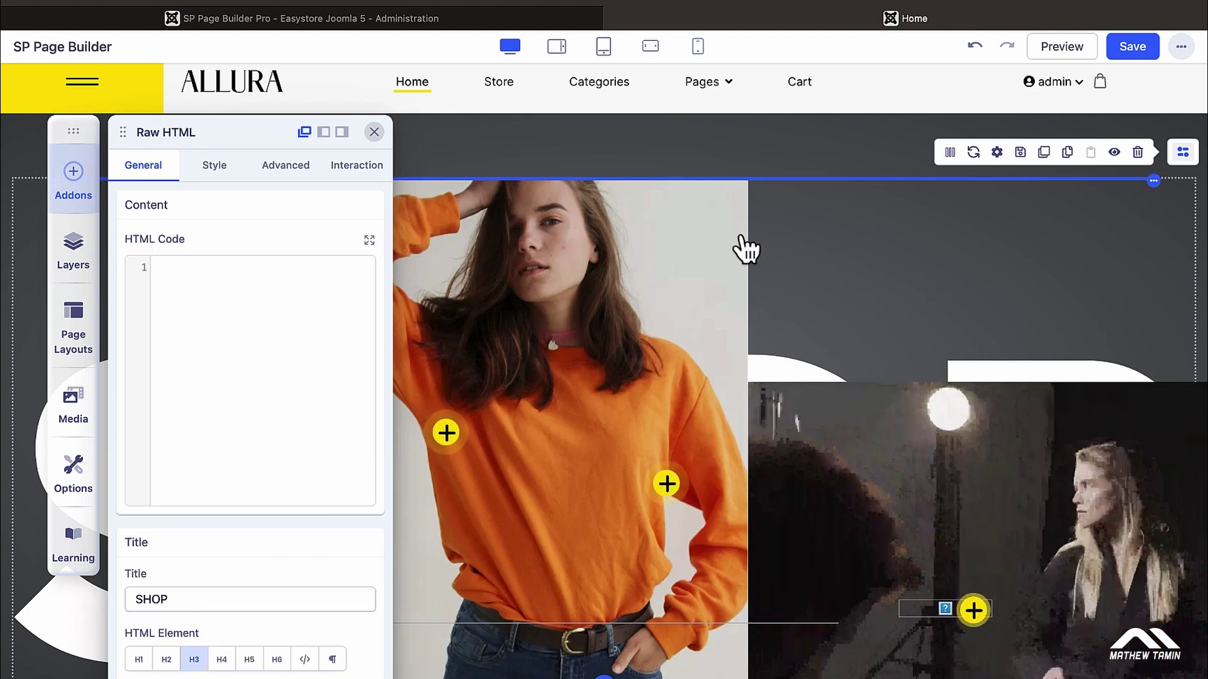
pyautogui.click(373, 133)
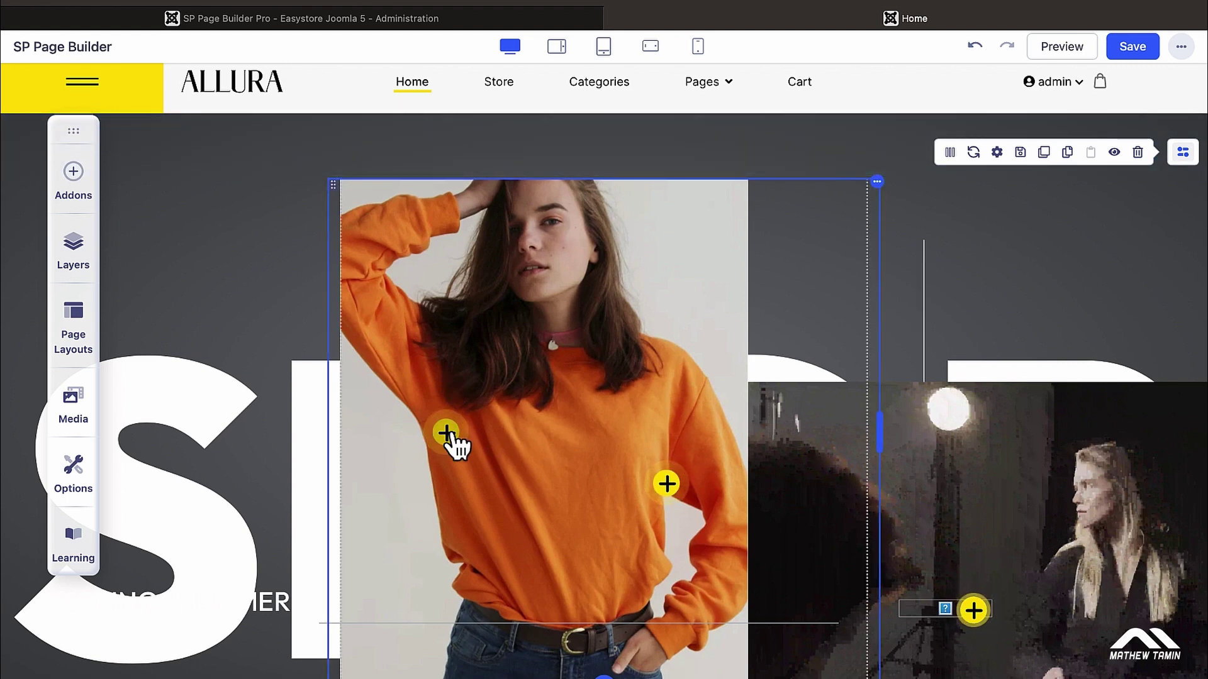
pyautogui.click(452, 440)
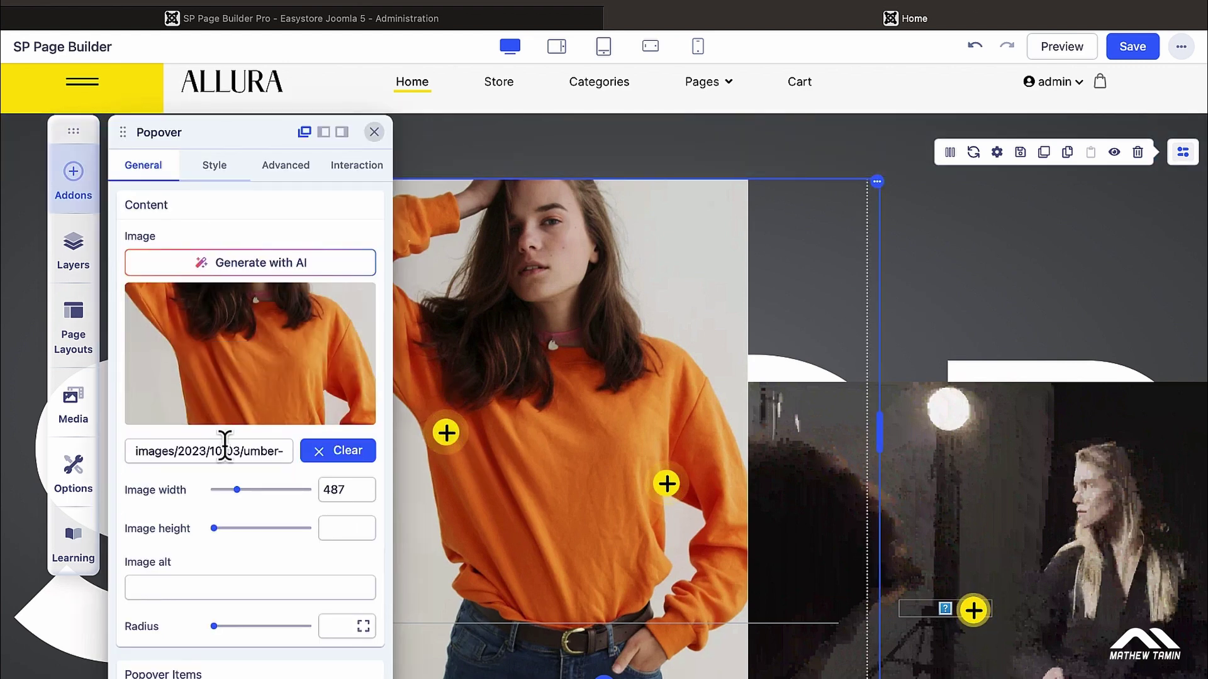
pyautogui.scroll(-4, 262, 497)
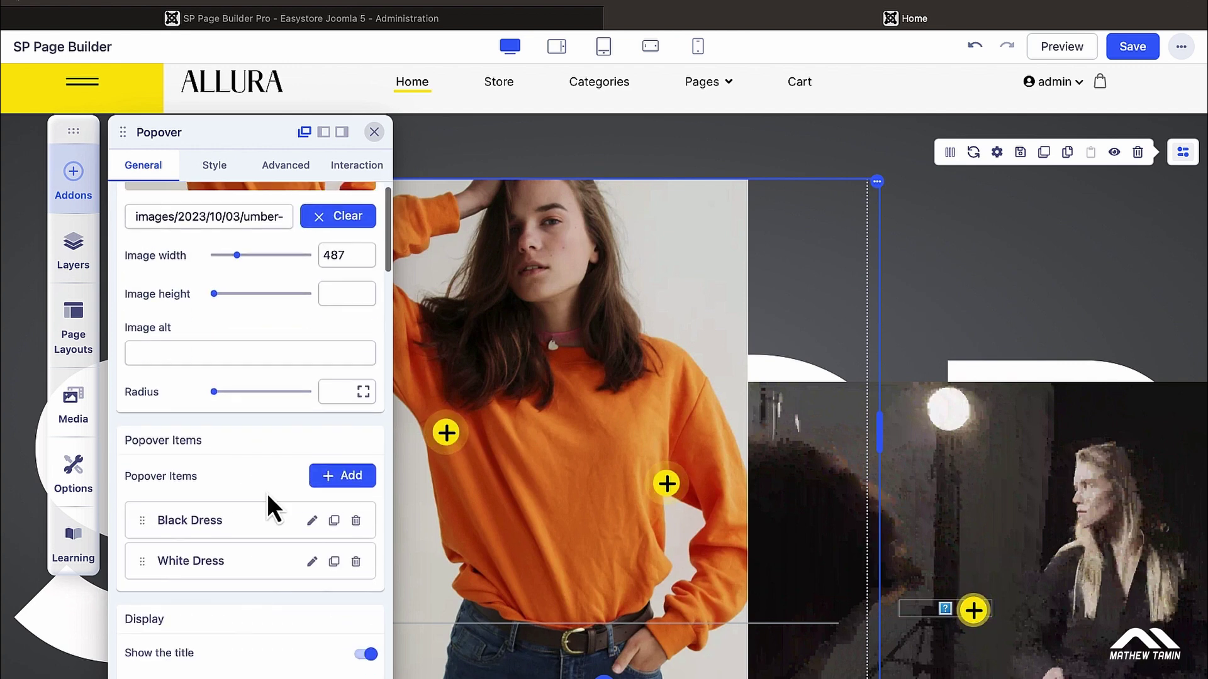
pyautogui.scroll(-1, 322, 497)
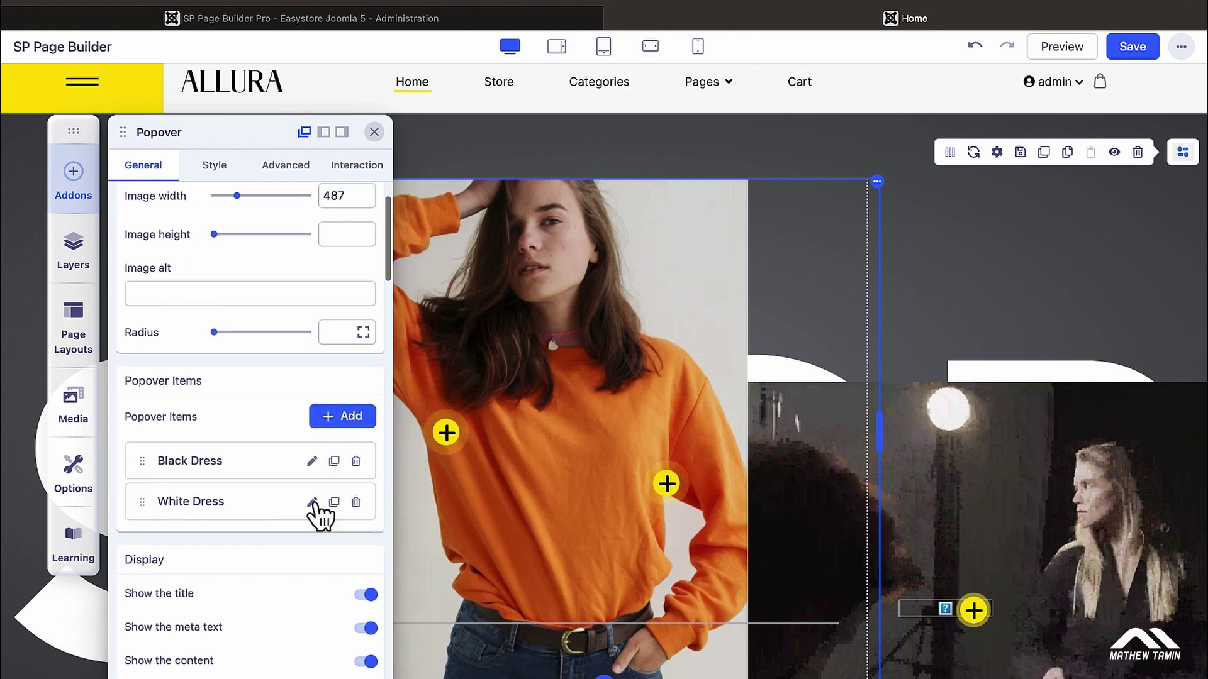
pyautogui.click(312, 462)
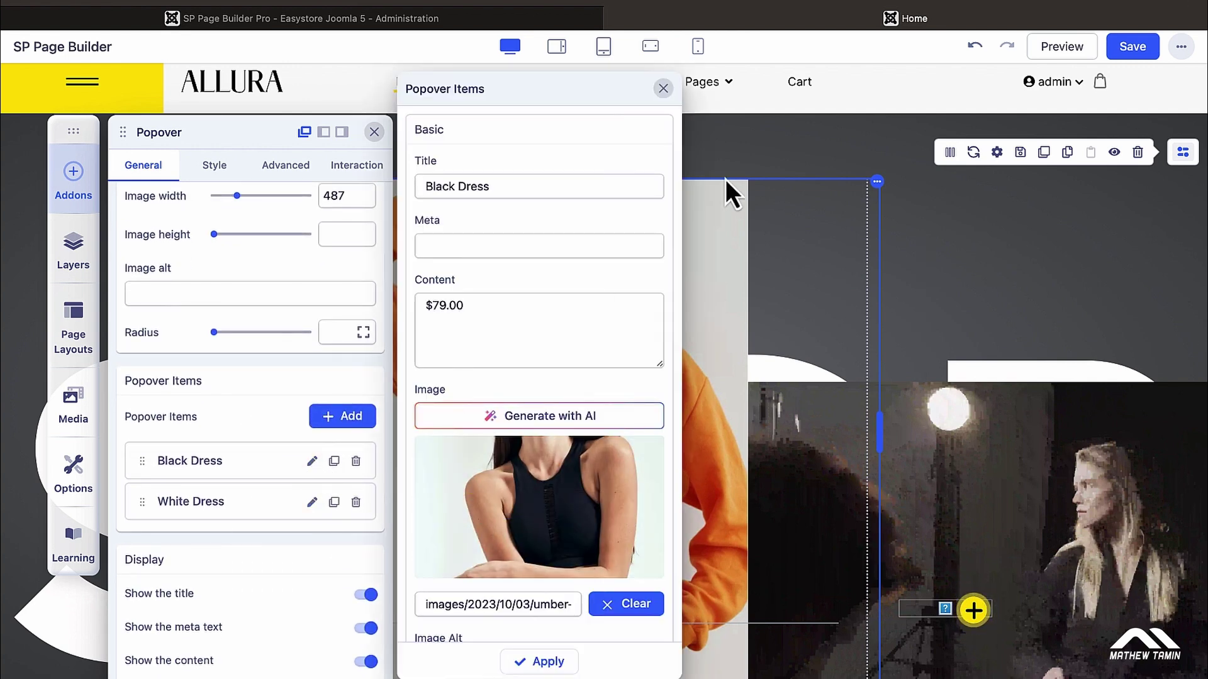
pyautogui.click(798, 150)
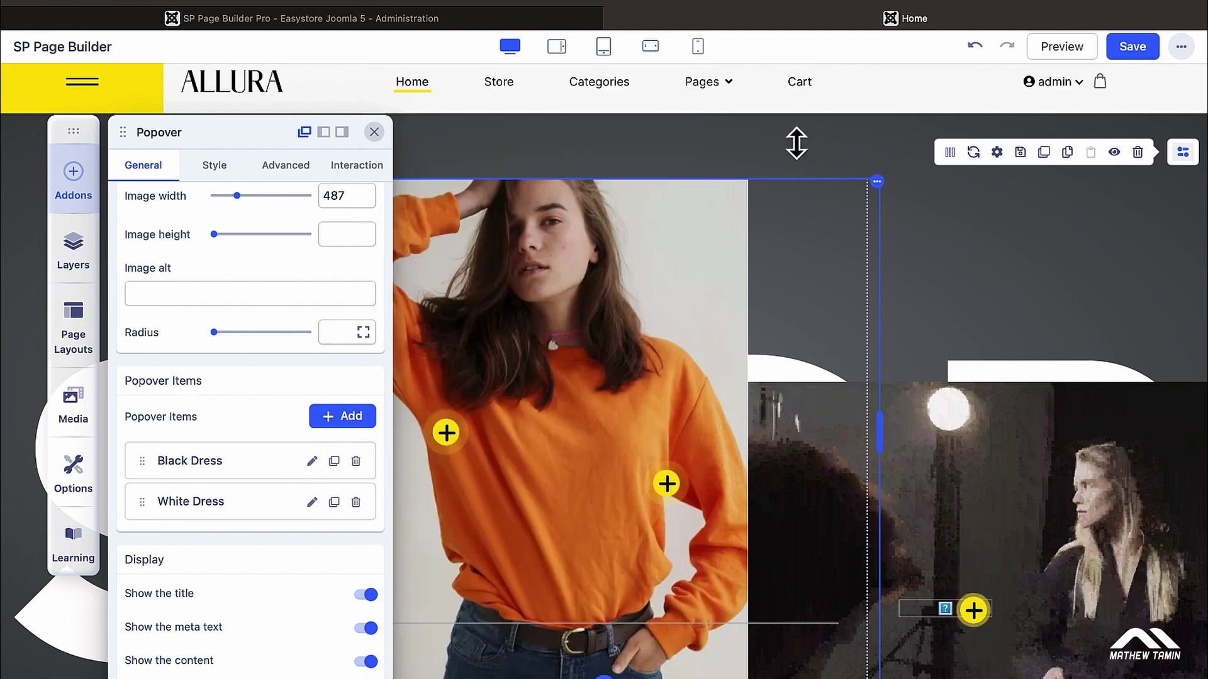
# Open the live site from the Joomla administration and view the product popovers behind each marker in the hero.
pyautogui.click(425, 25)
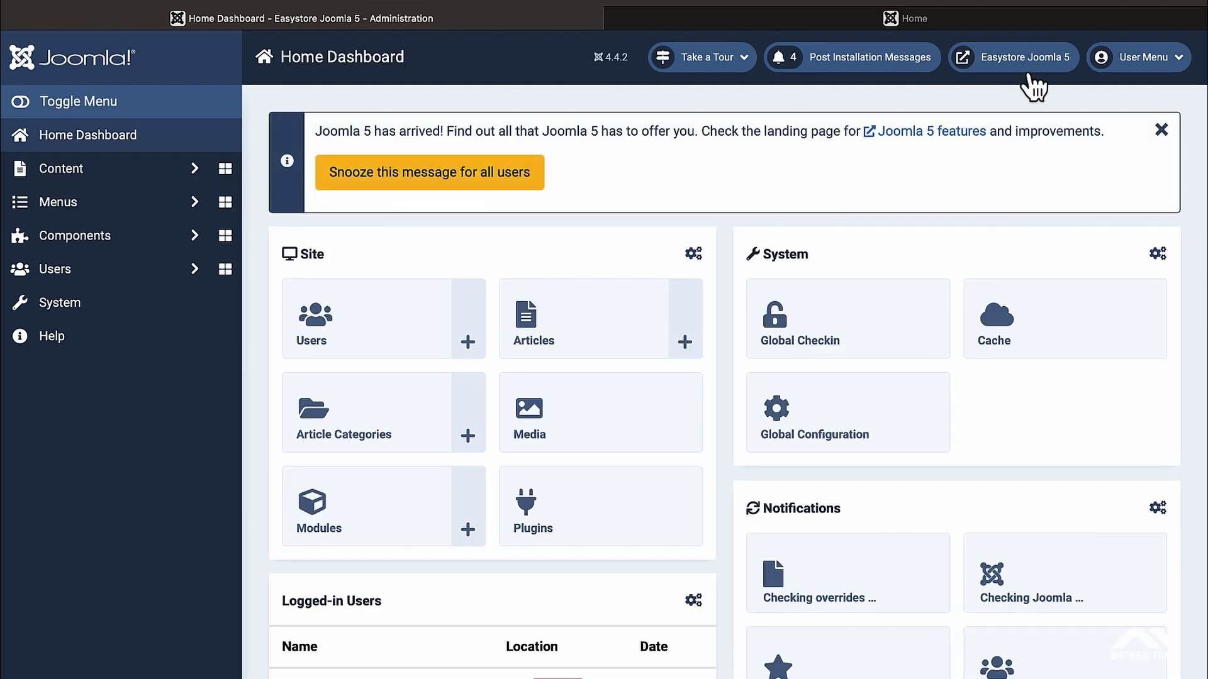
pyautogui.click(1028, 77)
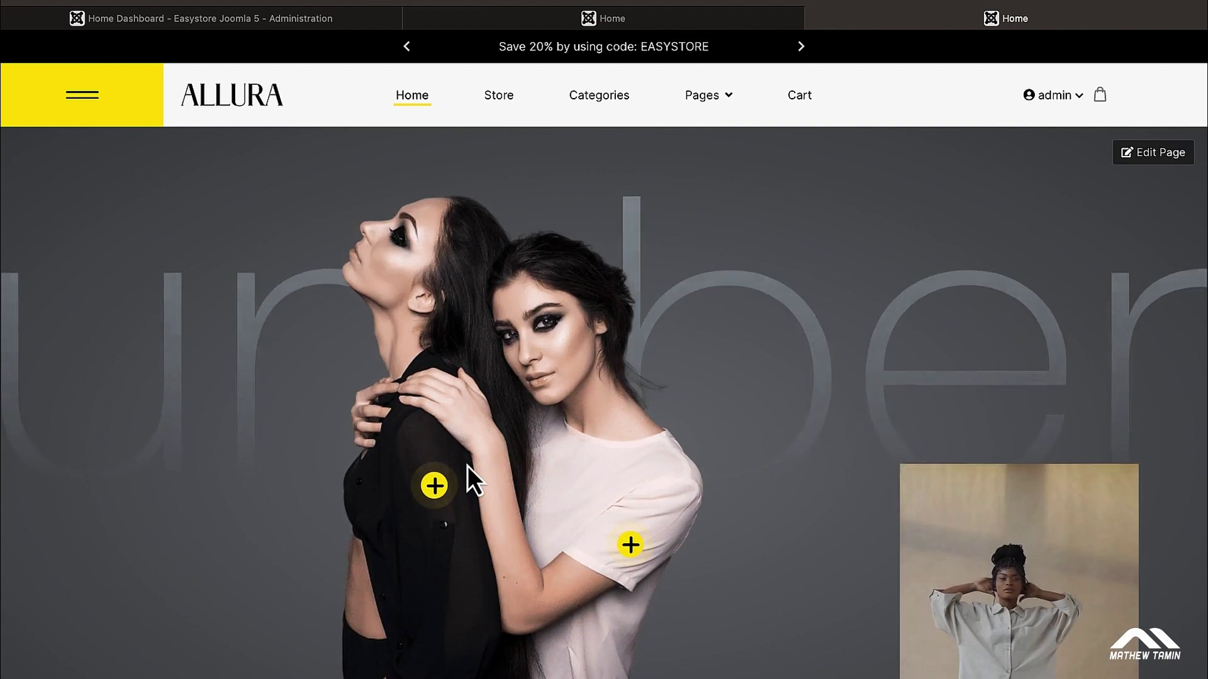
pyautogui.click(435, 488)
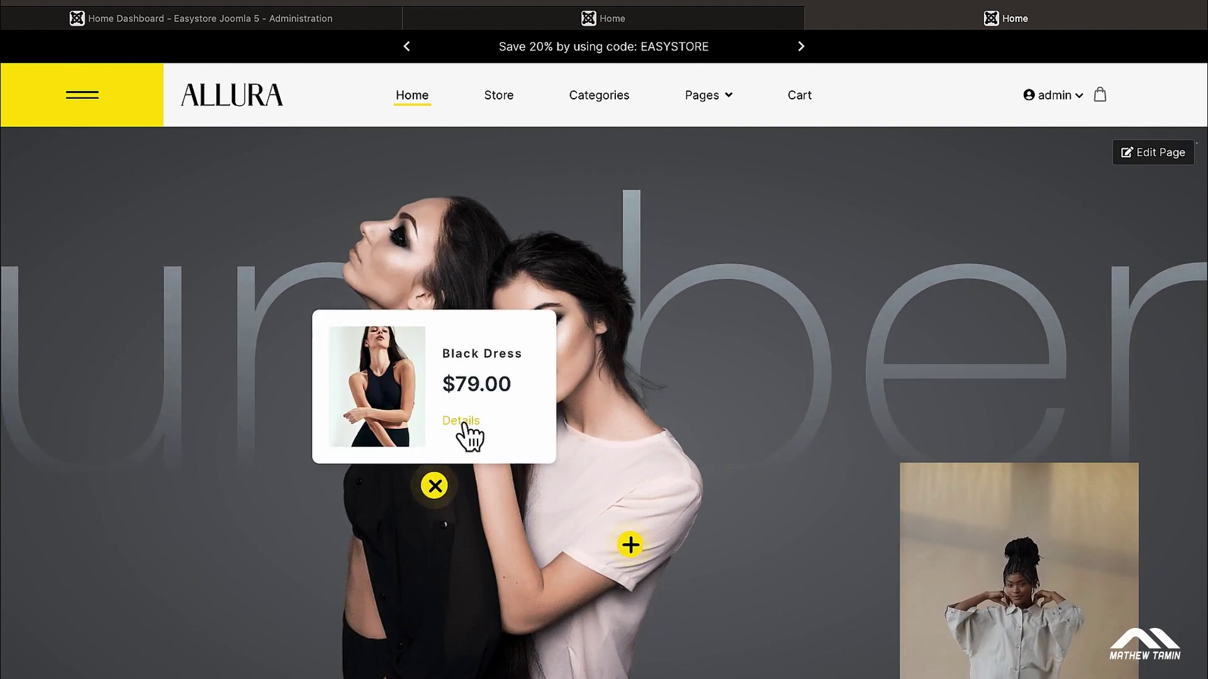
pyautogui.click(631, 544)
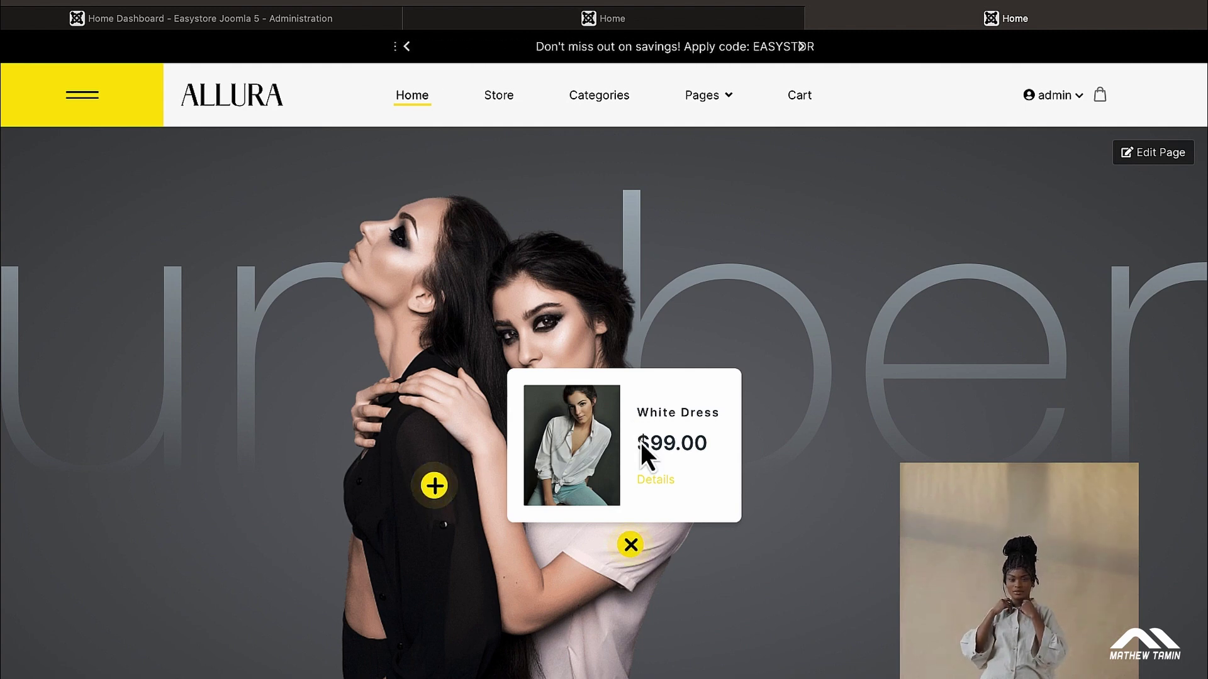
pyautogui.scroll(-1, 920, 406)
pyautogui.scroll(-1, 920, 407)
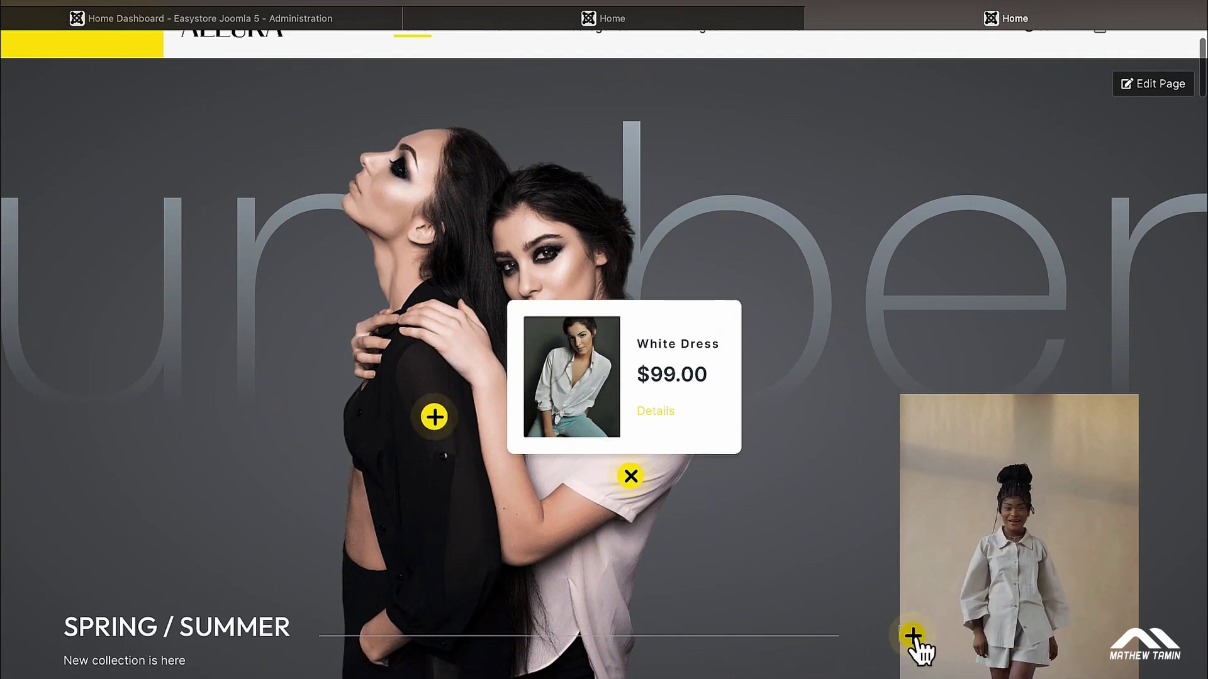
pyautogui.click(913, 636)
pyautogui.scroll(2, 821, 231)
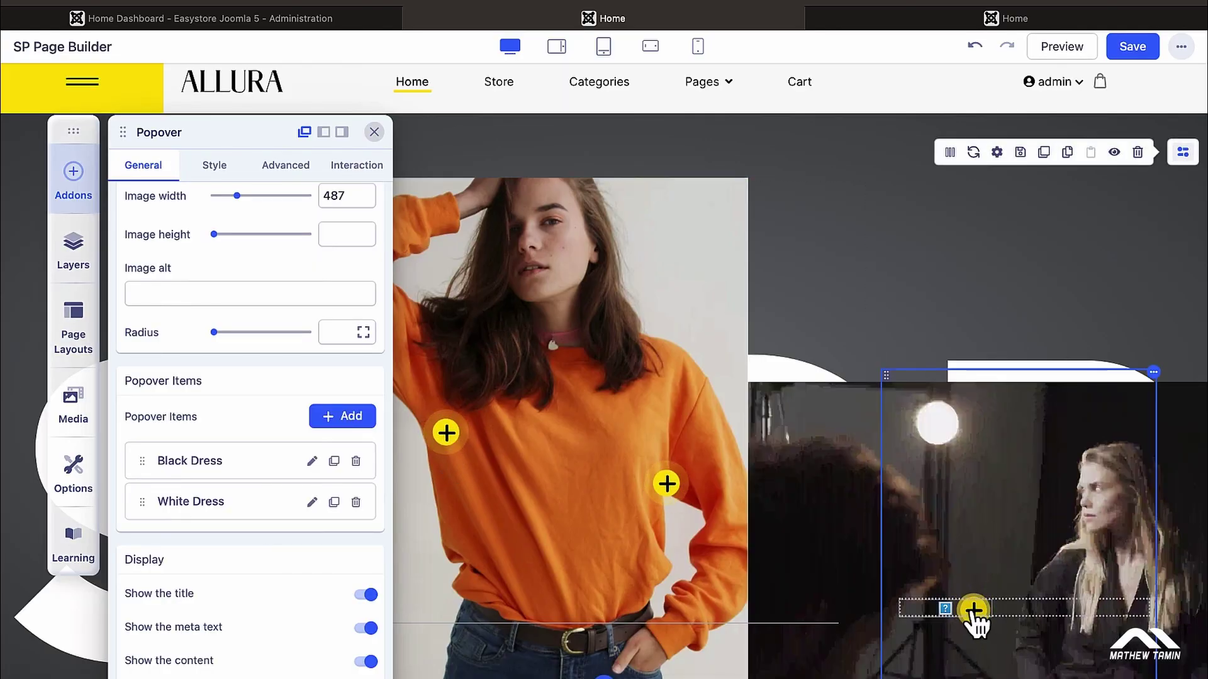
# Return to the page builder and review the settings of the hero's Popover addons, including display, marker and popover items.
pyautogui.click(973, 617)
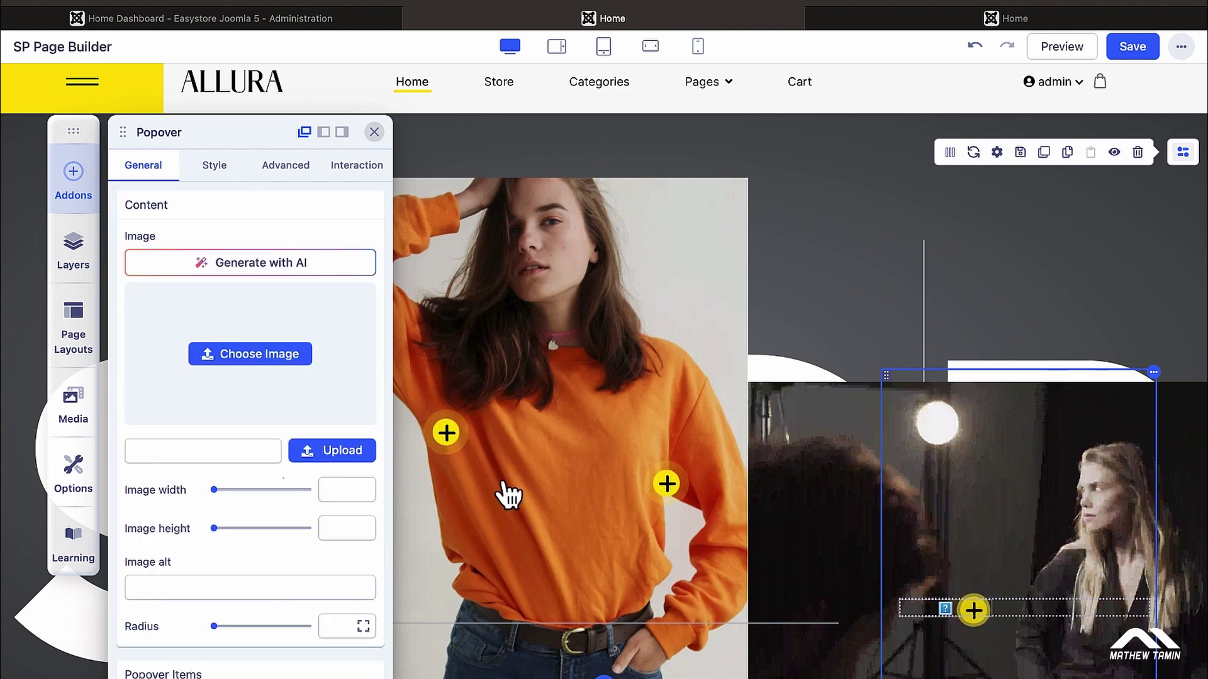
pyautogui.scroll(-9, 323, 505)
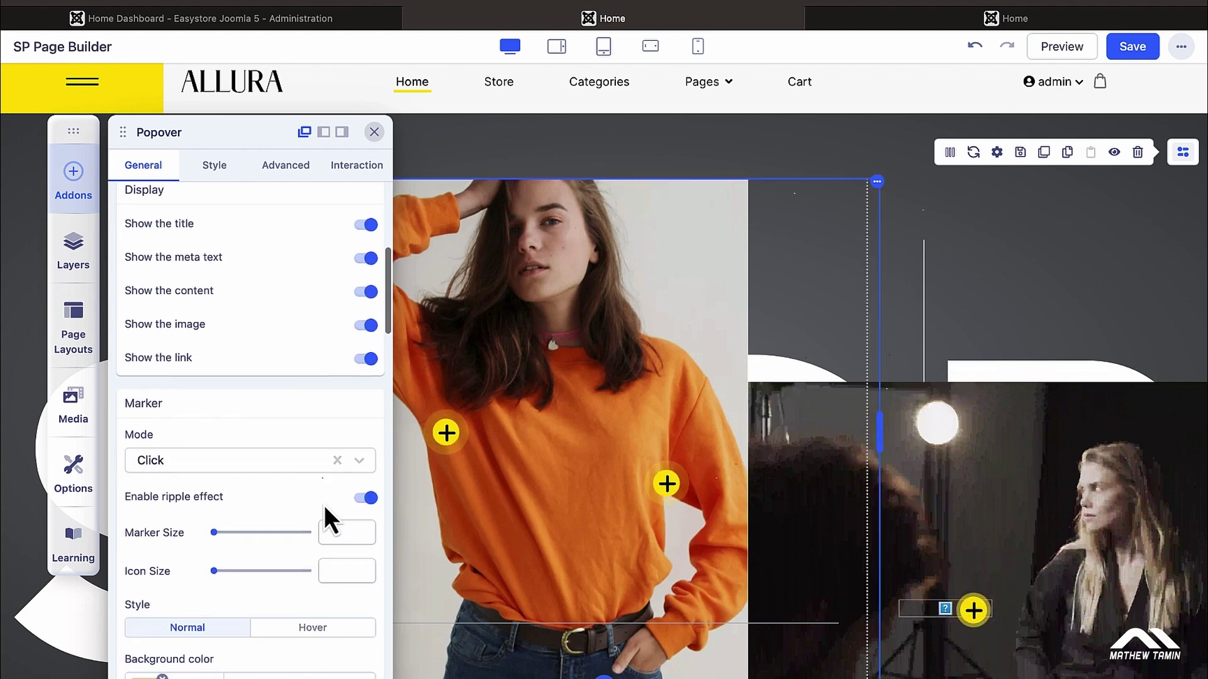
pyautogui.scroll(-4, 323, 504)
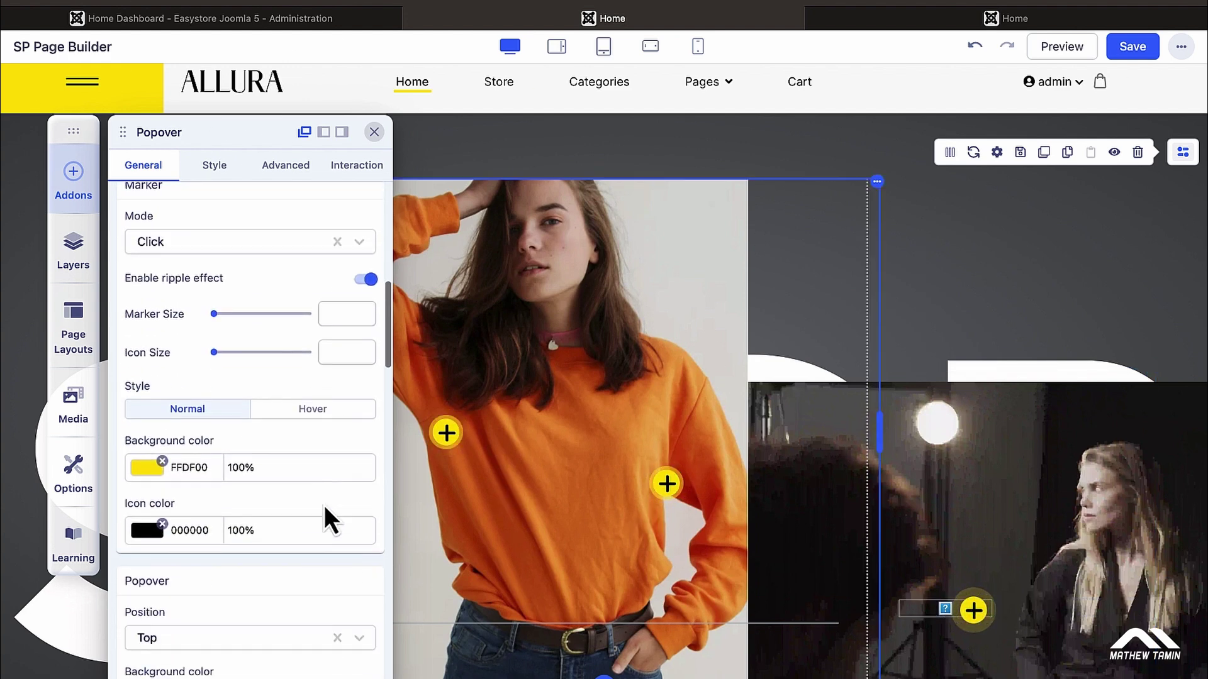
pyautogui.click(448, 436)
pyautogui.scroll(-5, 288, 512)
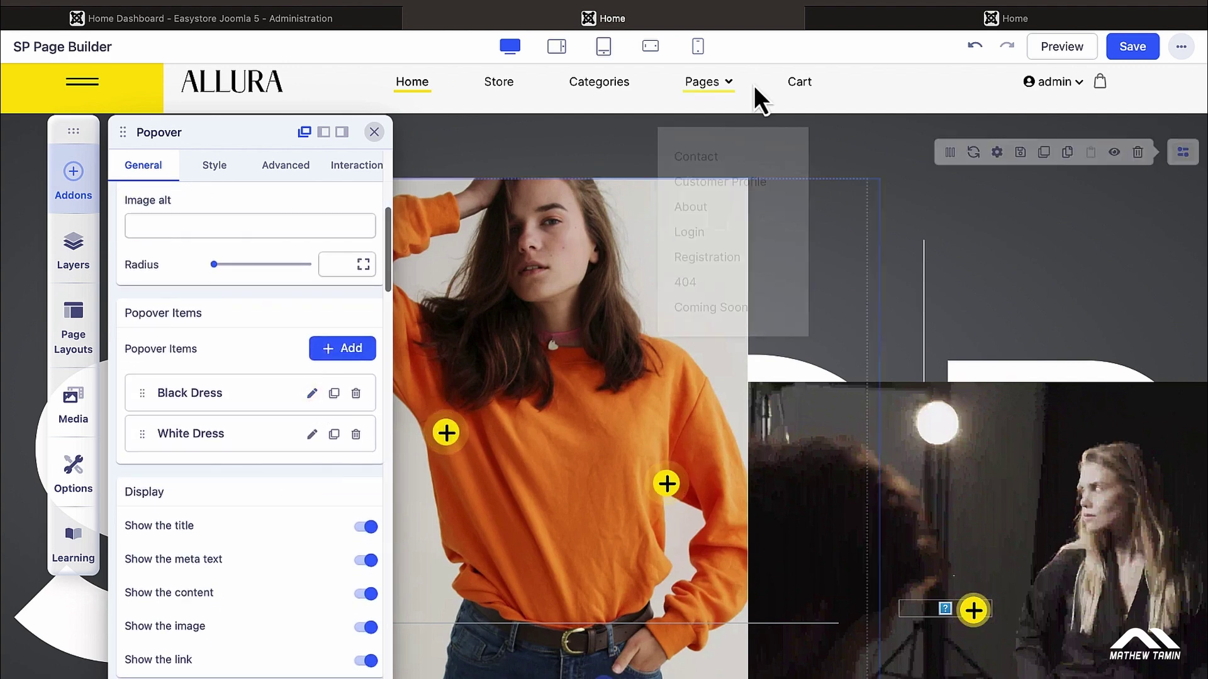
# Check the Black Dress popover on the live home page again and return to the page builder.
pyautogui.click(889, 21)
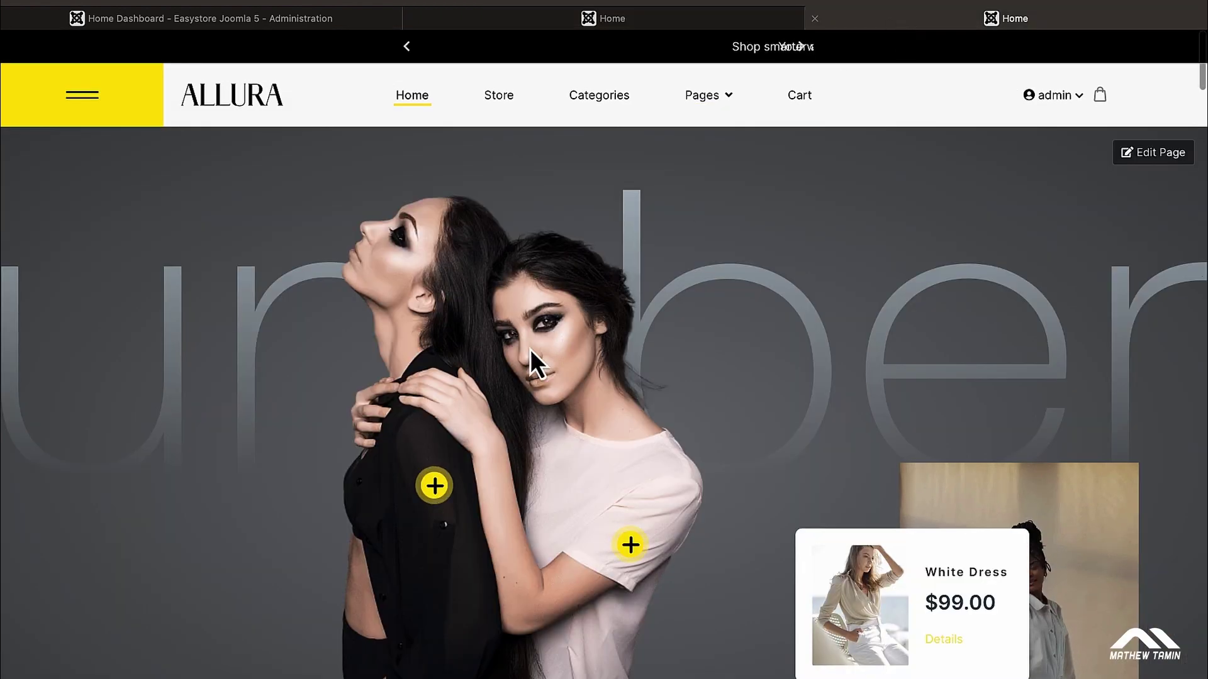
pyautogui.click(434, 487)
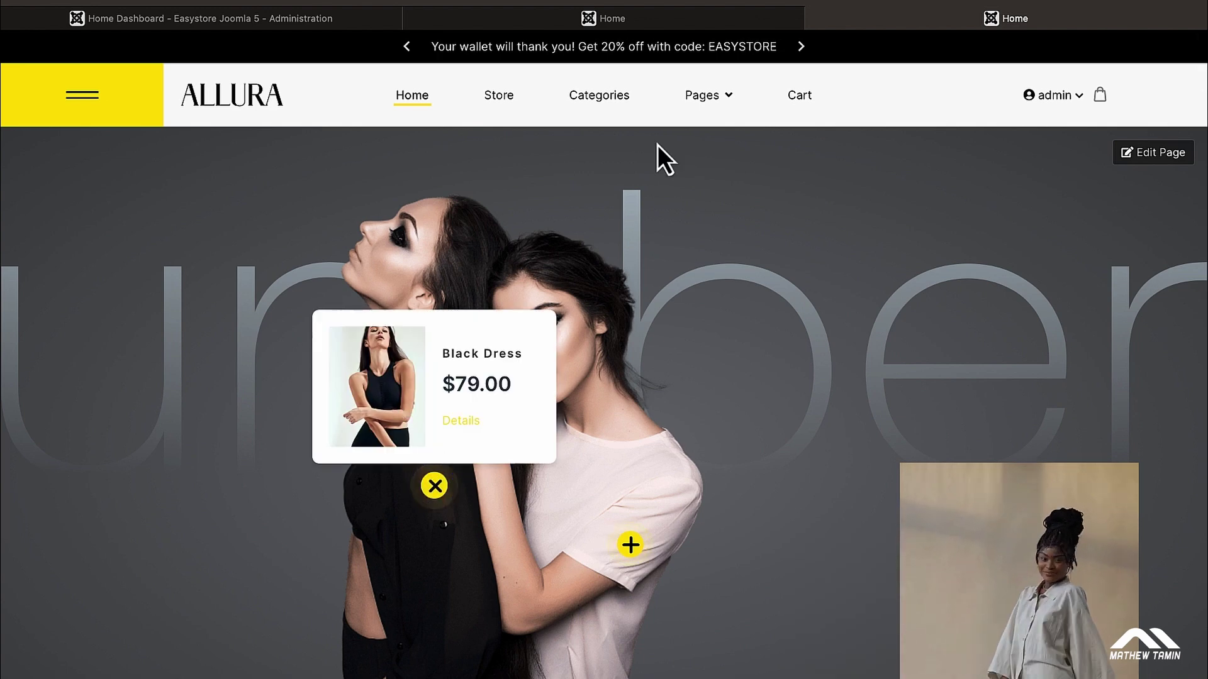
pyautogui.click(642, 25)
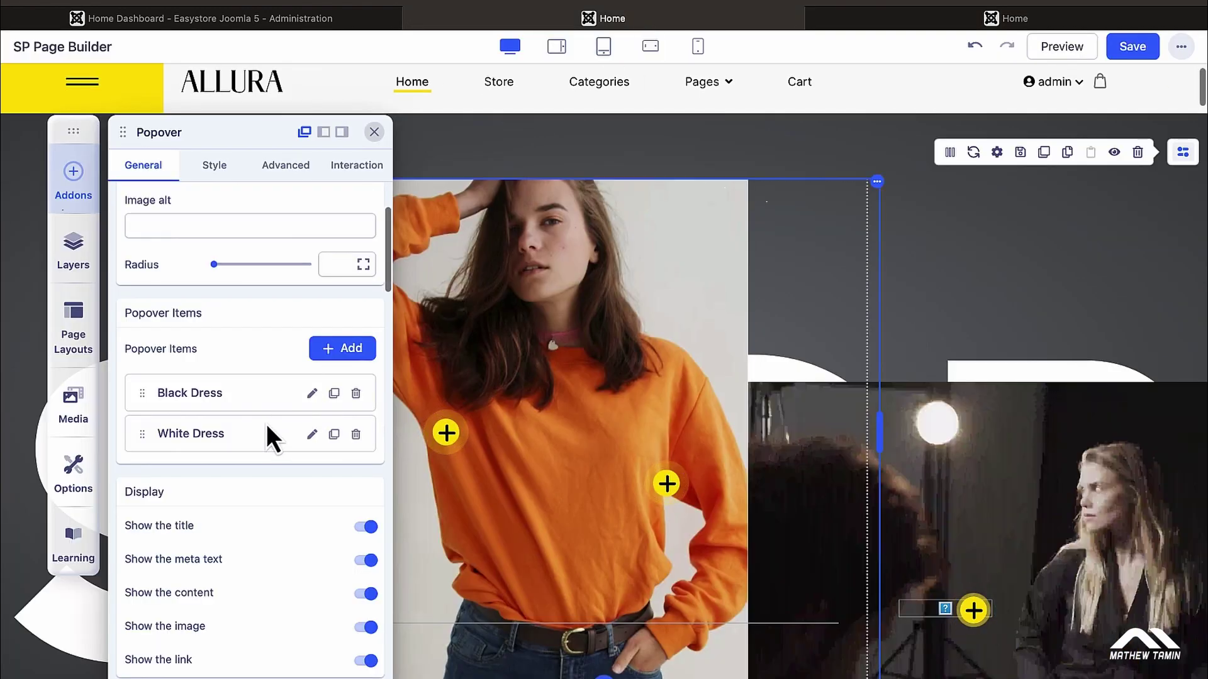
# Replace the Black Dress popover item's image with mask-group-1.jpg from the media library.
pyautogui.click(312, 394)
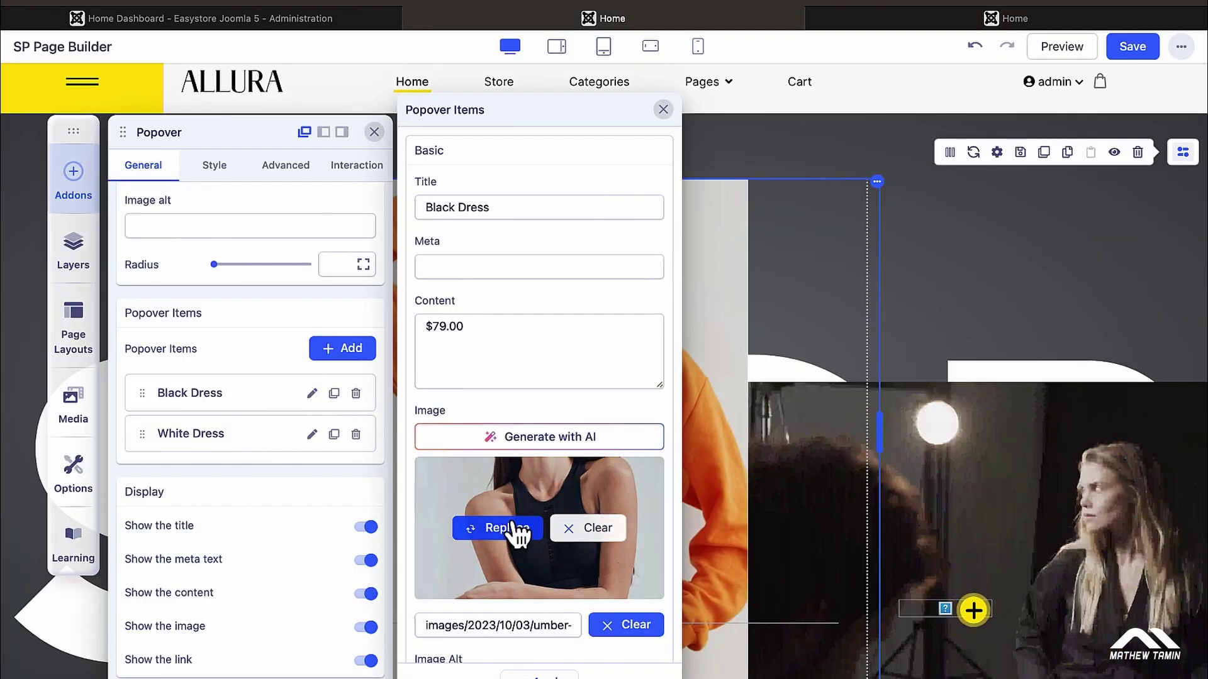
pyautogui.scroll(-1, 541, 503)
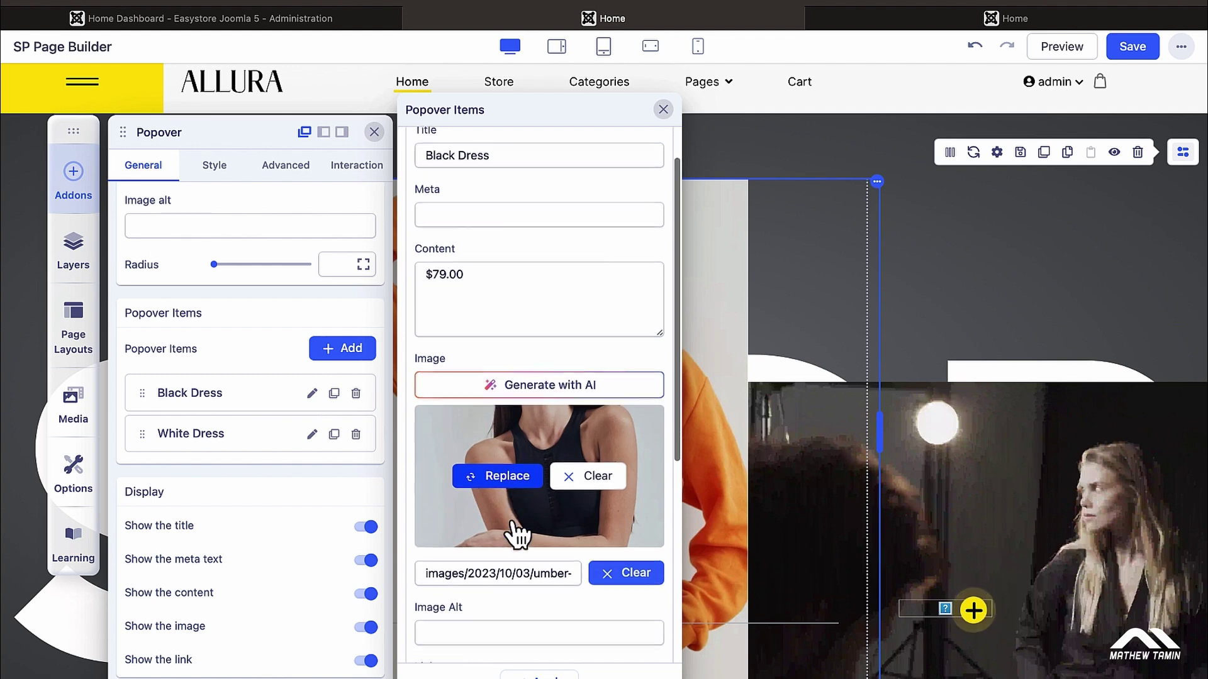
pyautogui.click(592, 476)
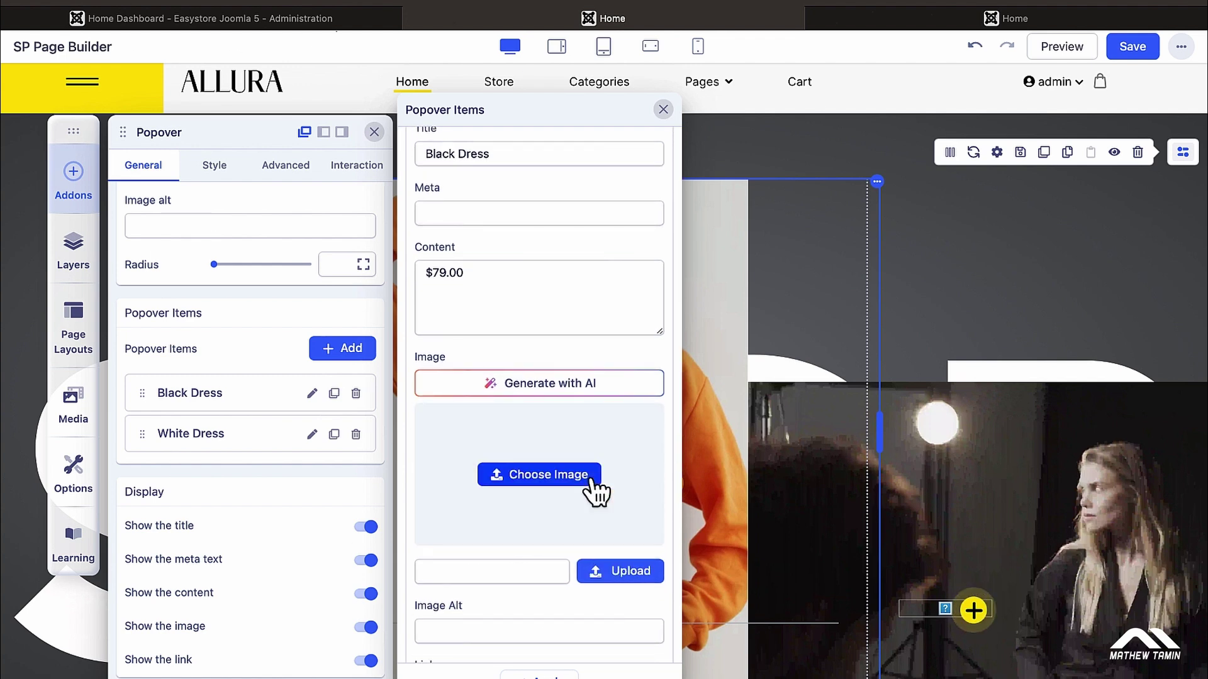
pyautogui.click(607, 571)
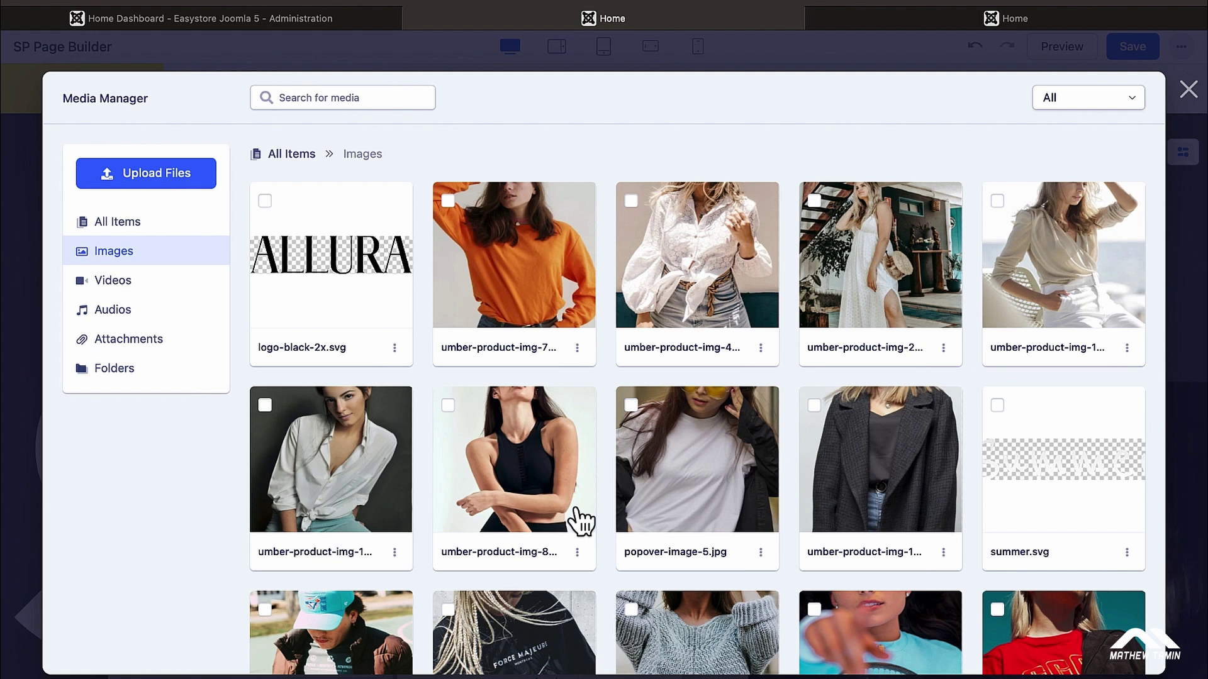
pyautogui.scroll(-4, 692, 464)
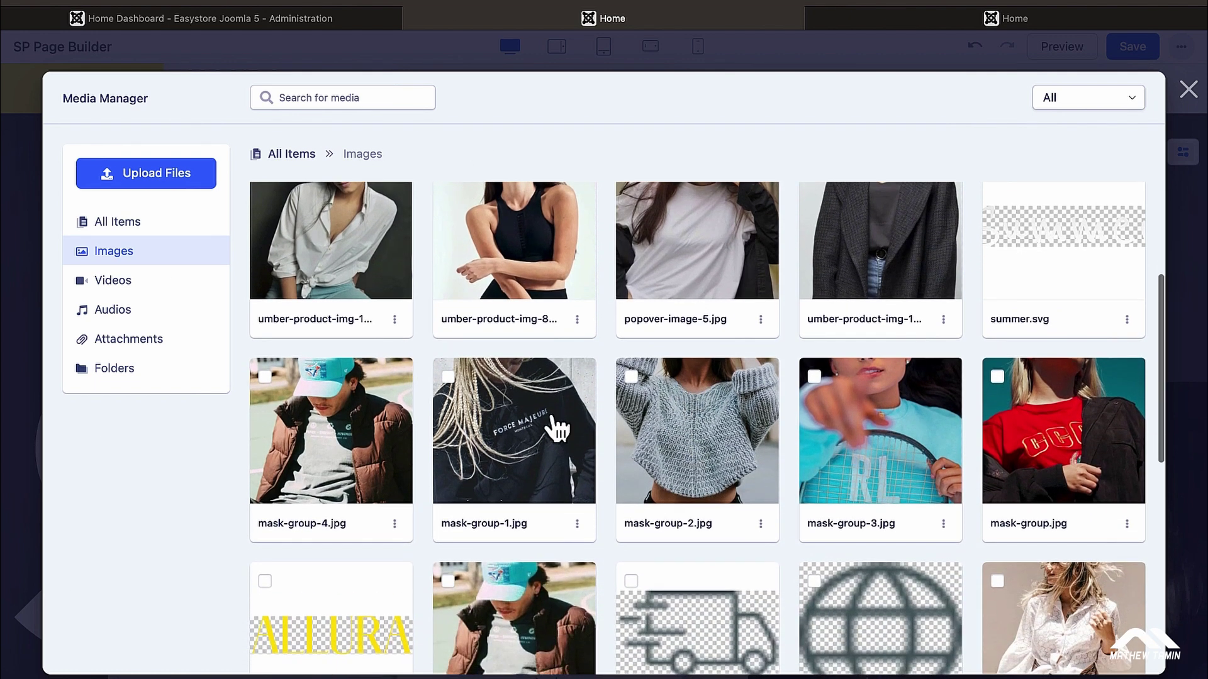
pyautogui.click(556, 430)
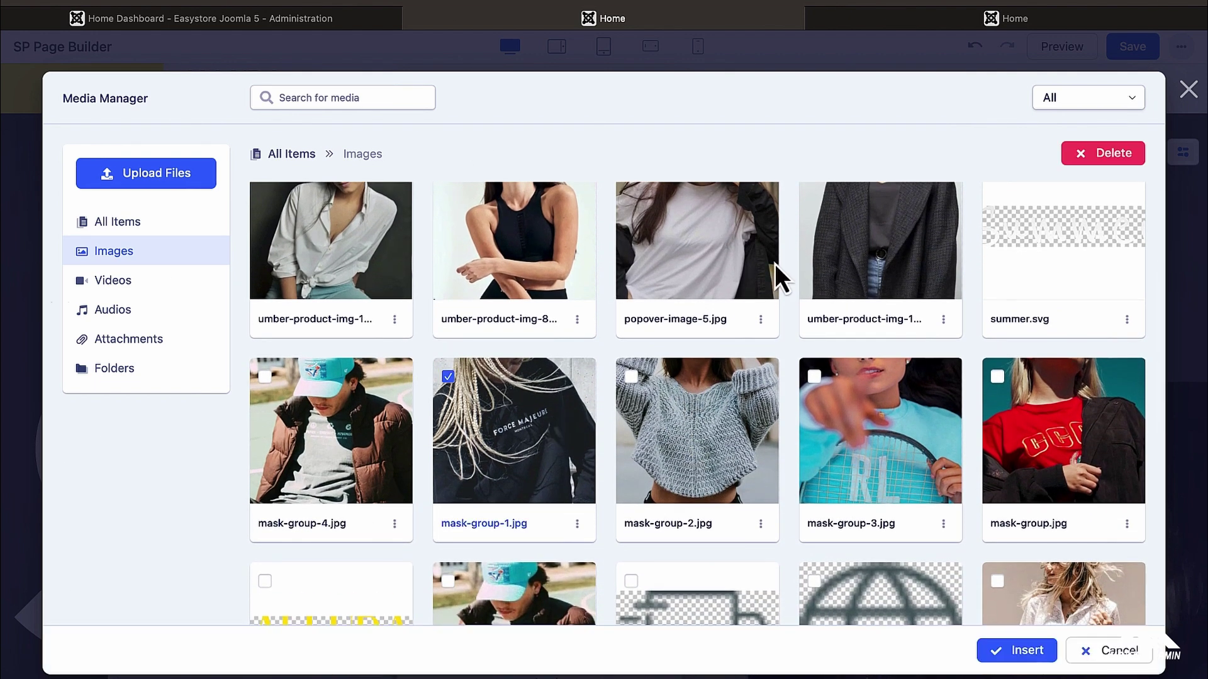
pyautogui.click(1016, 650)
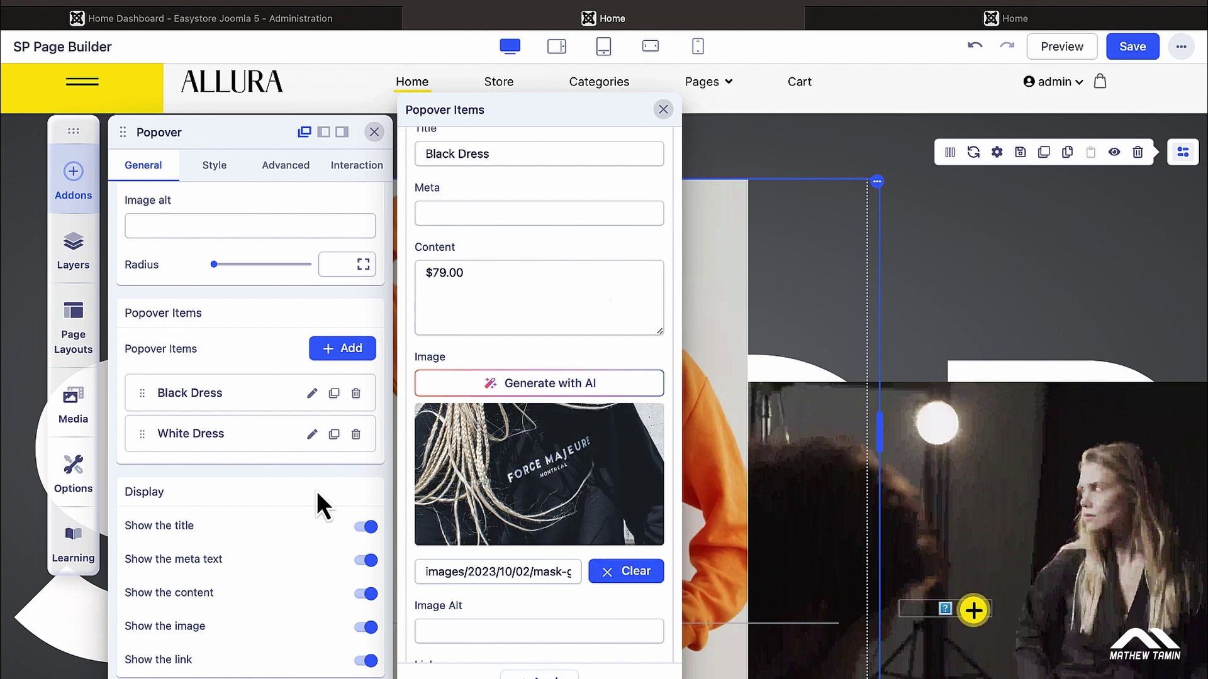
# Review the White Dress popover item's settings against its popover on the live home page and close the item.
pyautogui.click(311, 435)
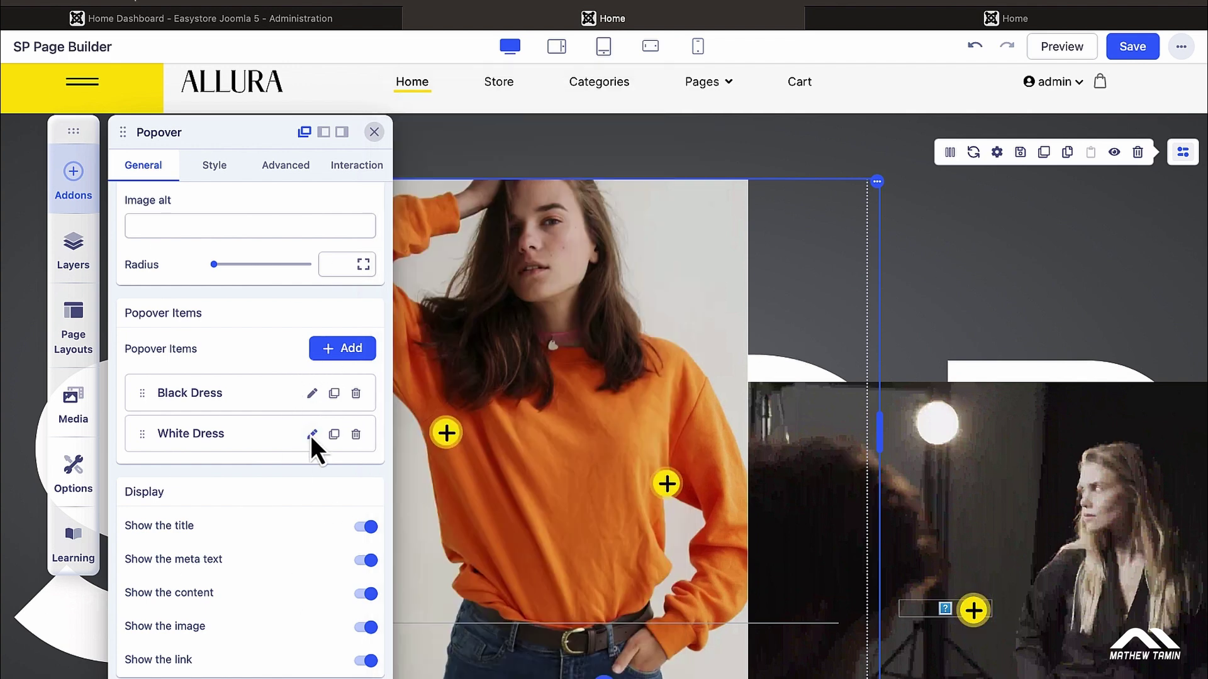
pyautogui.click(312, 436)
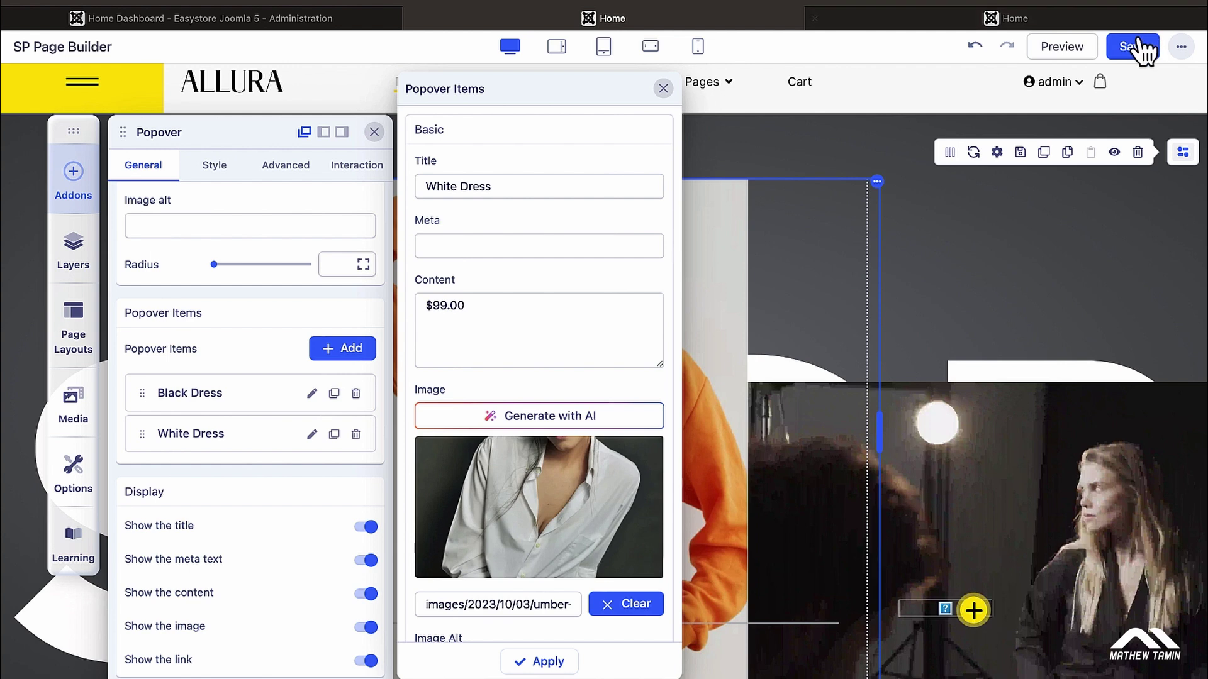
pyautogui.click(1008, 24)
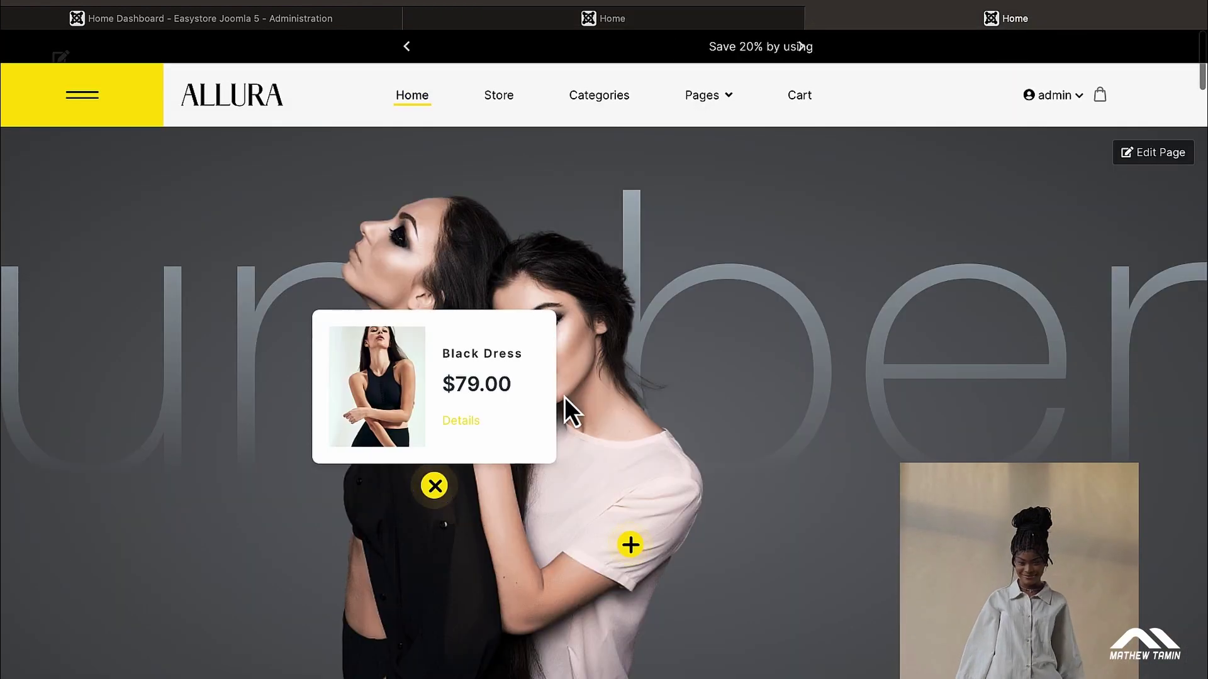
pyautogui.click(629, 547)
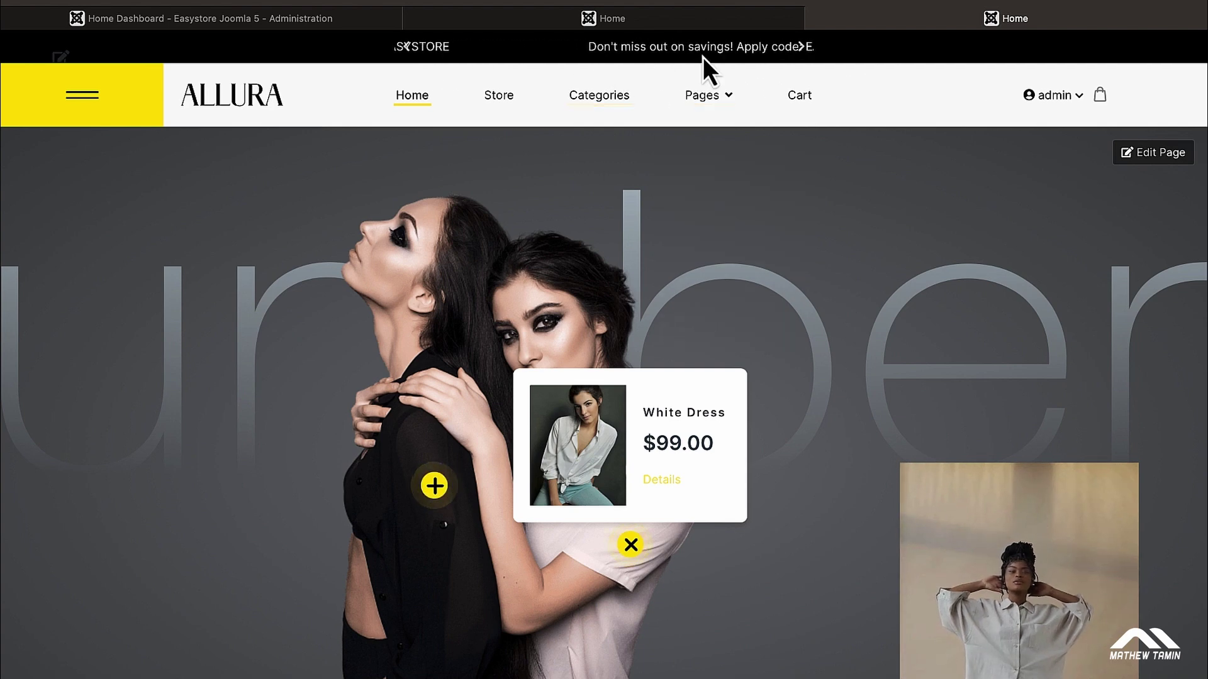
pyautogui.click(685, 19)
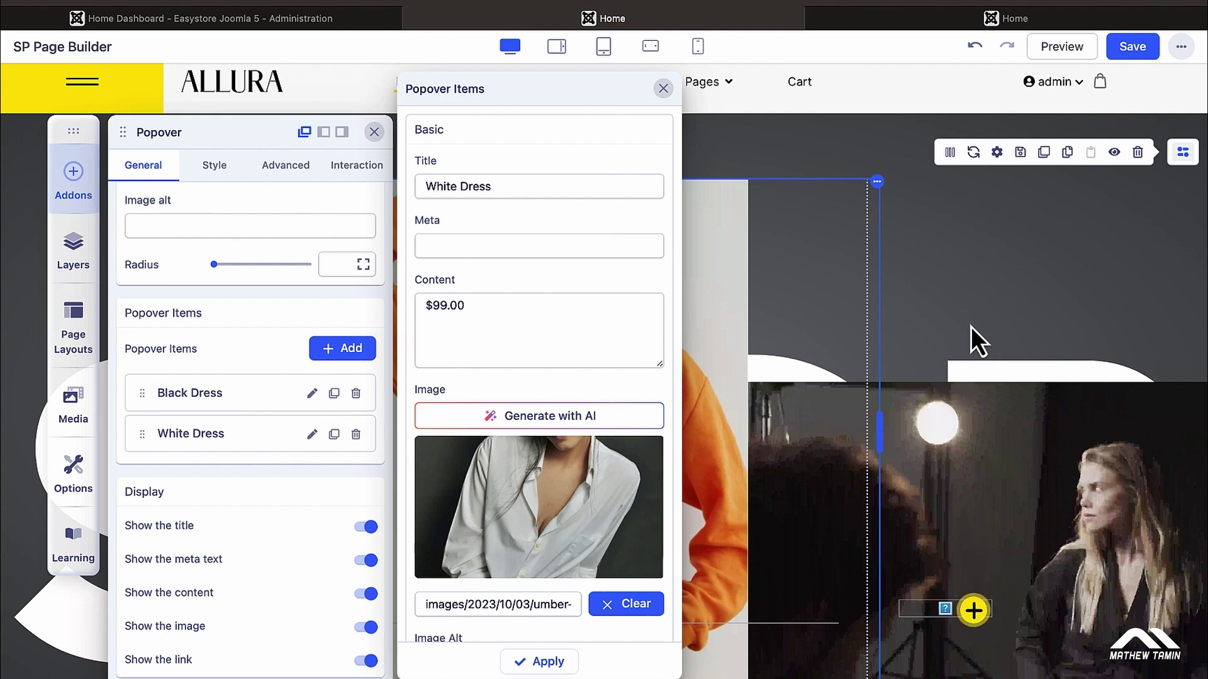
pyautogui.press('Escape')
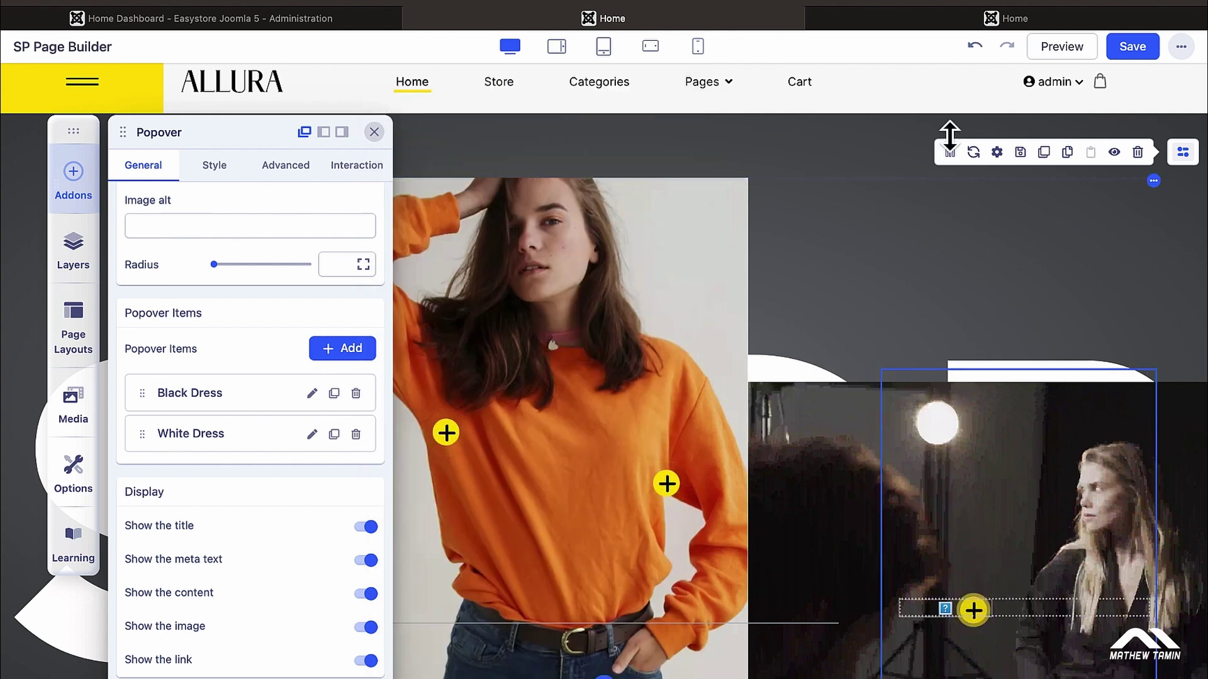
# Check the hero on the live home page, return to the page builder, and open and close the SHOP title's Raw HTML settings.
pyautogui.click(1041, 19)
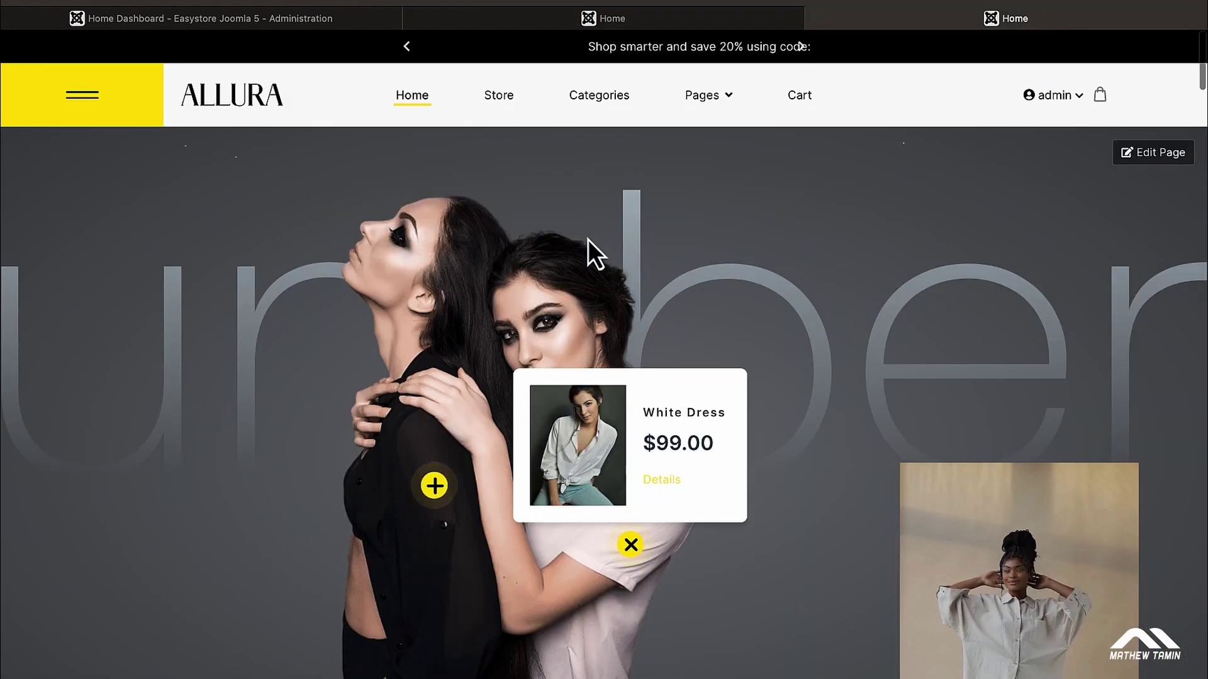
pyautogui.scroll(-1, 588, 239)
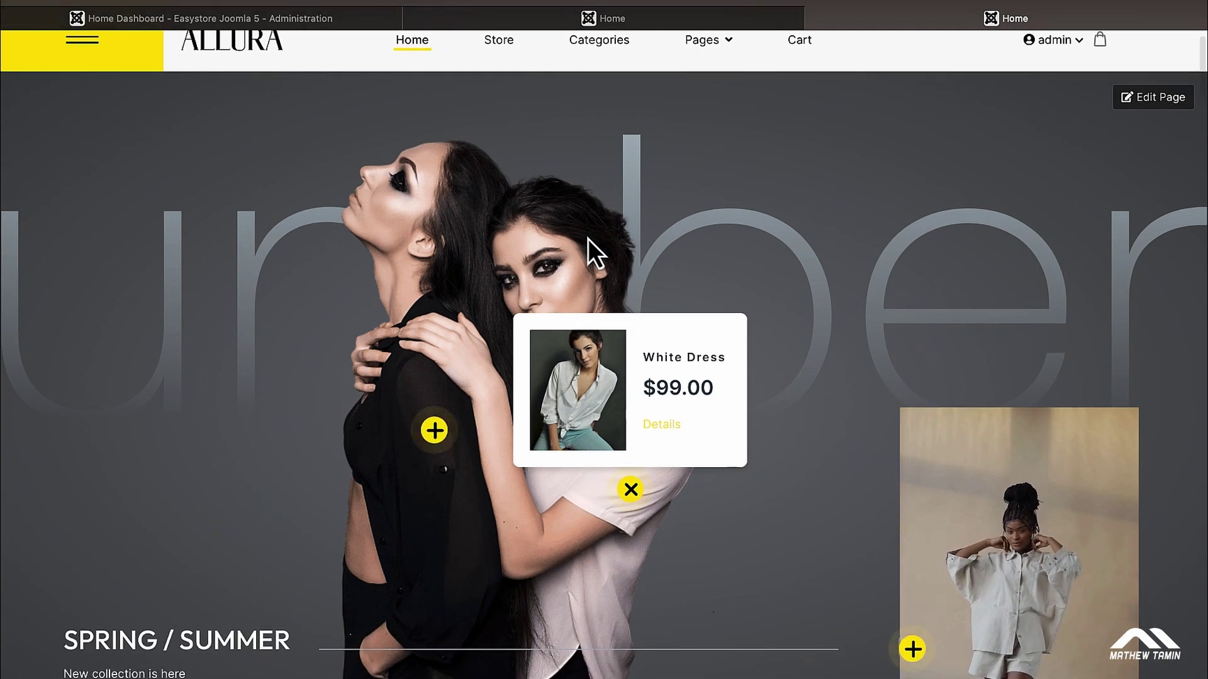
pyautogui.click(559, 24)
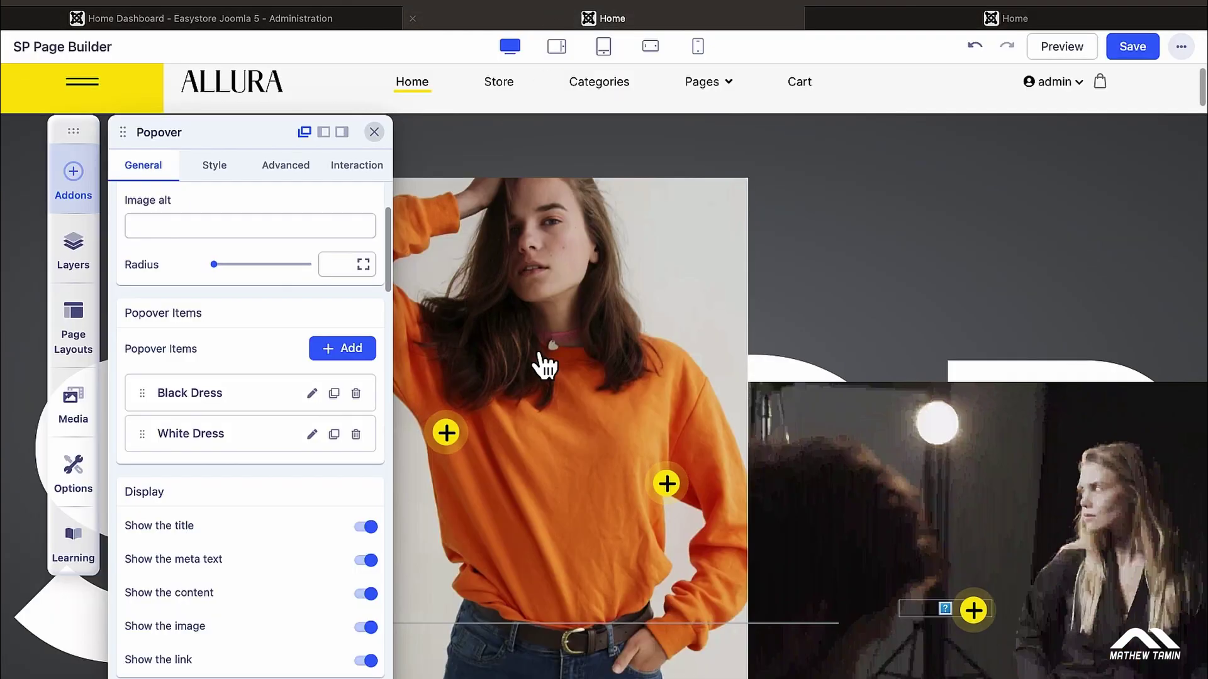
pyautogui.click(974, 249)
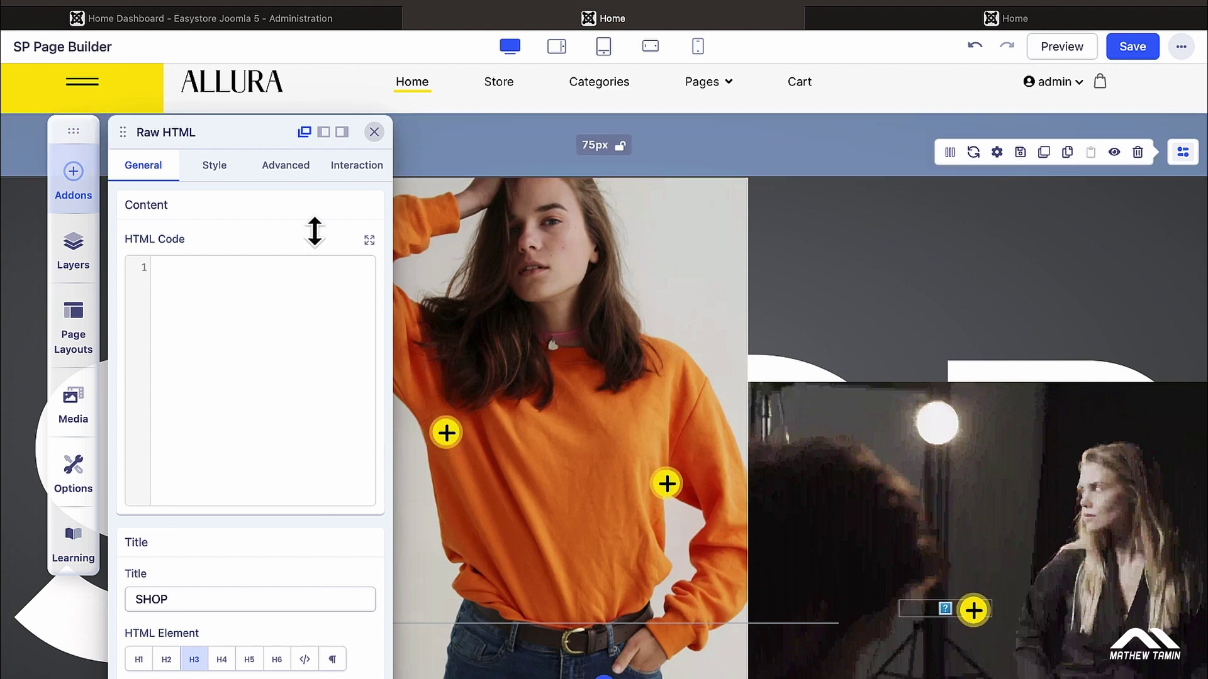
pyautogui.click(374, 132)
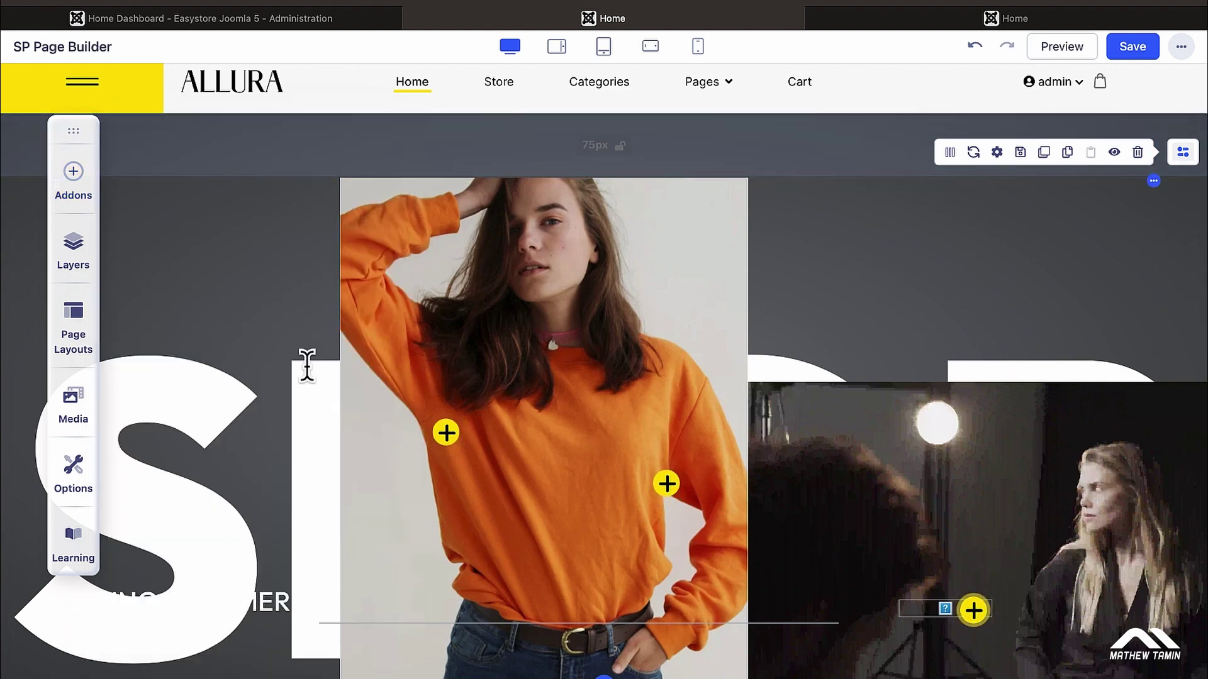
# Shorten the hero Text Block's content to "New collection", checking its placement on the live home page.
pyautogui.scroll(-5, 306, 367)
pyautogui.scroll(1, 305, 365)
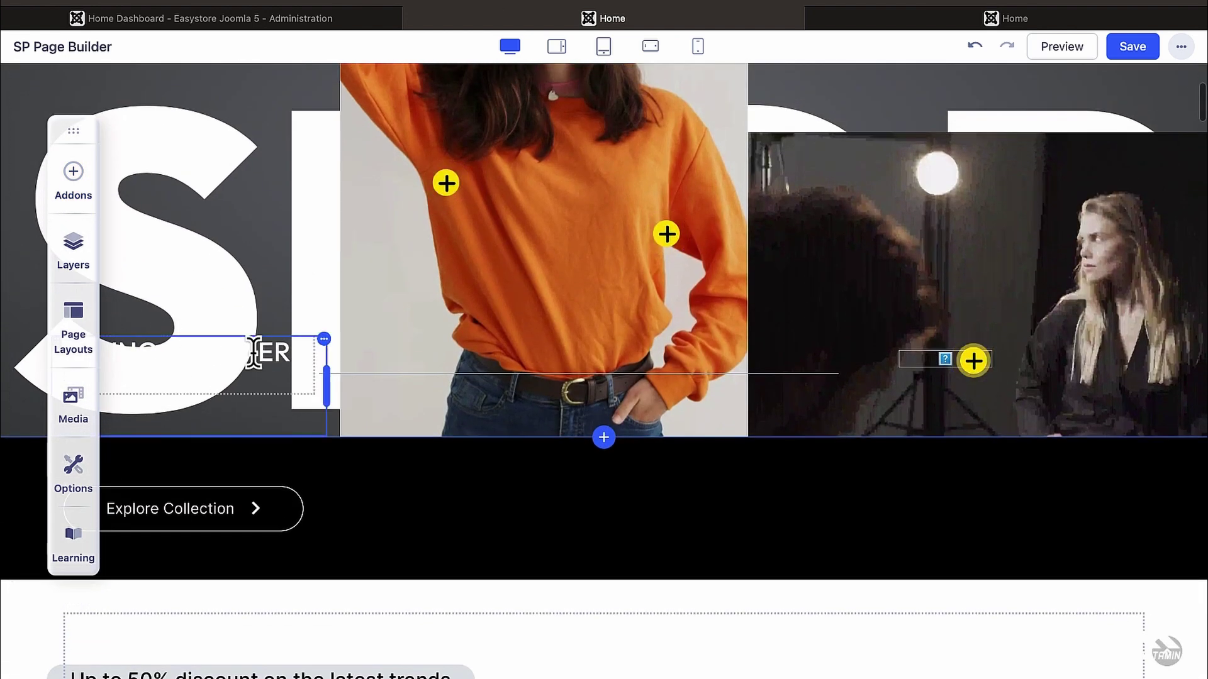
pyautogui.click(253, 354)
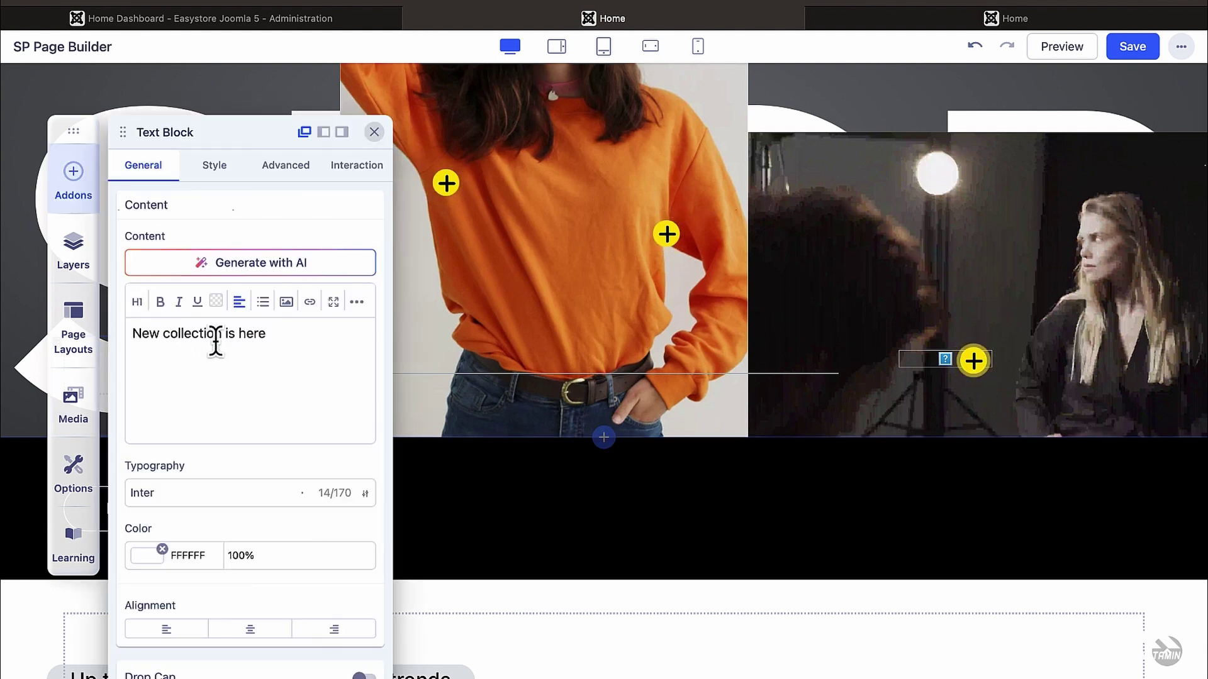
pyautogui.click(1005, 20)
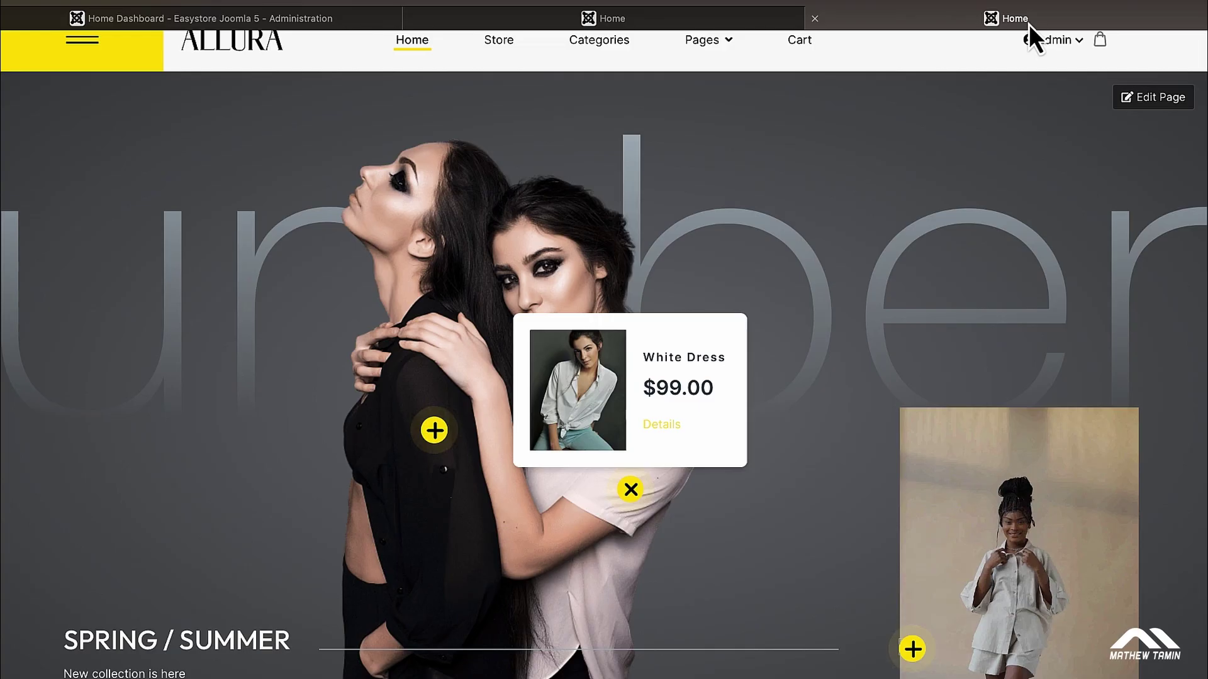
pyautogui.scroll(-1, 339, 466)
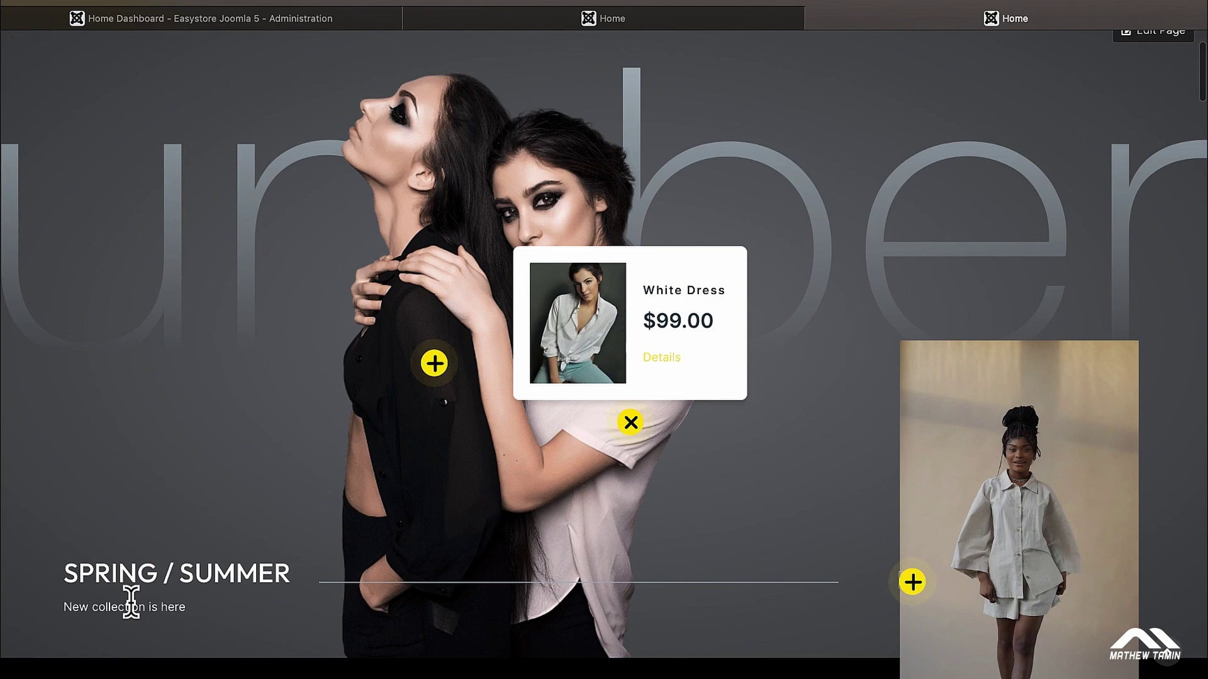
pyautogui.click(524, 21)
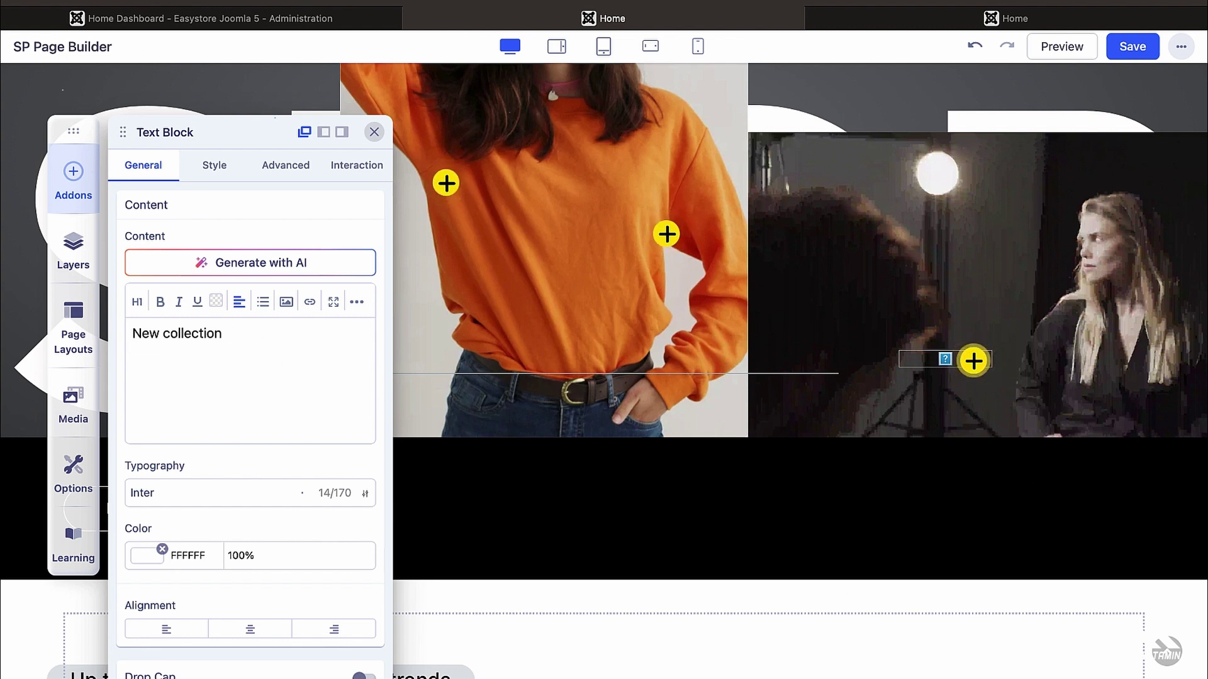
# Change the Text Block's title to "WINTER / FALL" and close its settings.
pyautogui.scroll(-10, 315, 412)
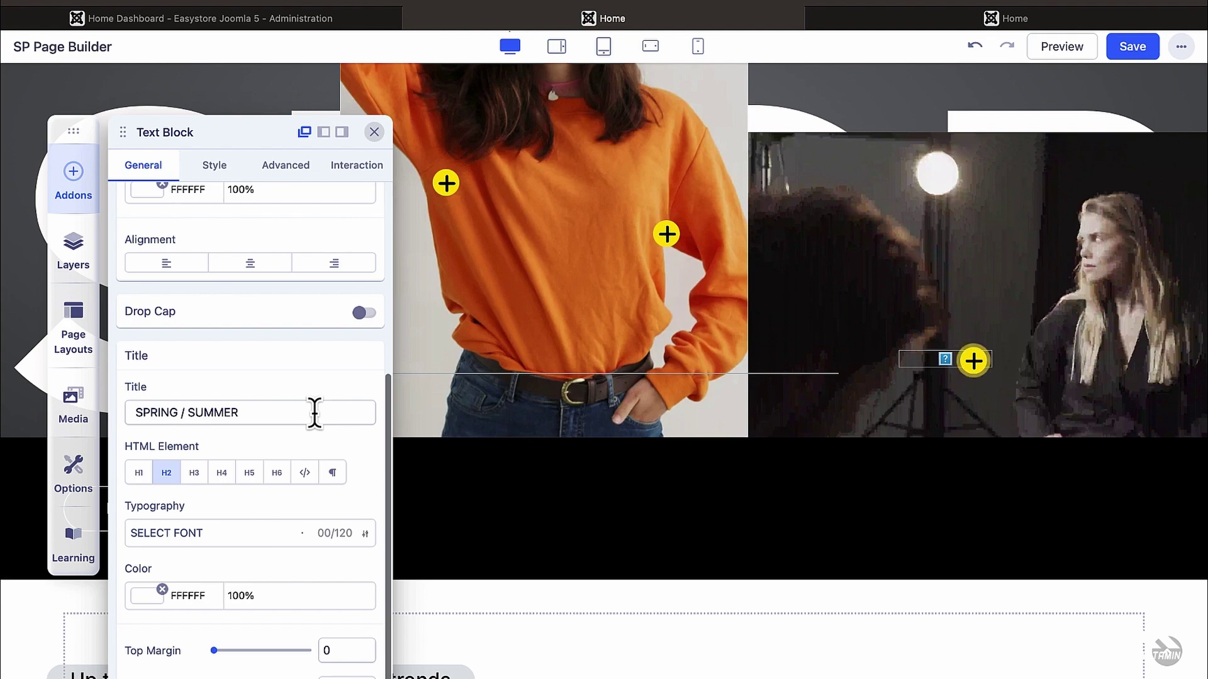
pyautogui.click(1041, 22)
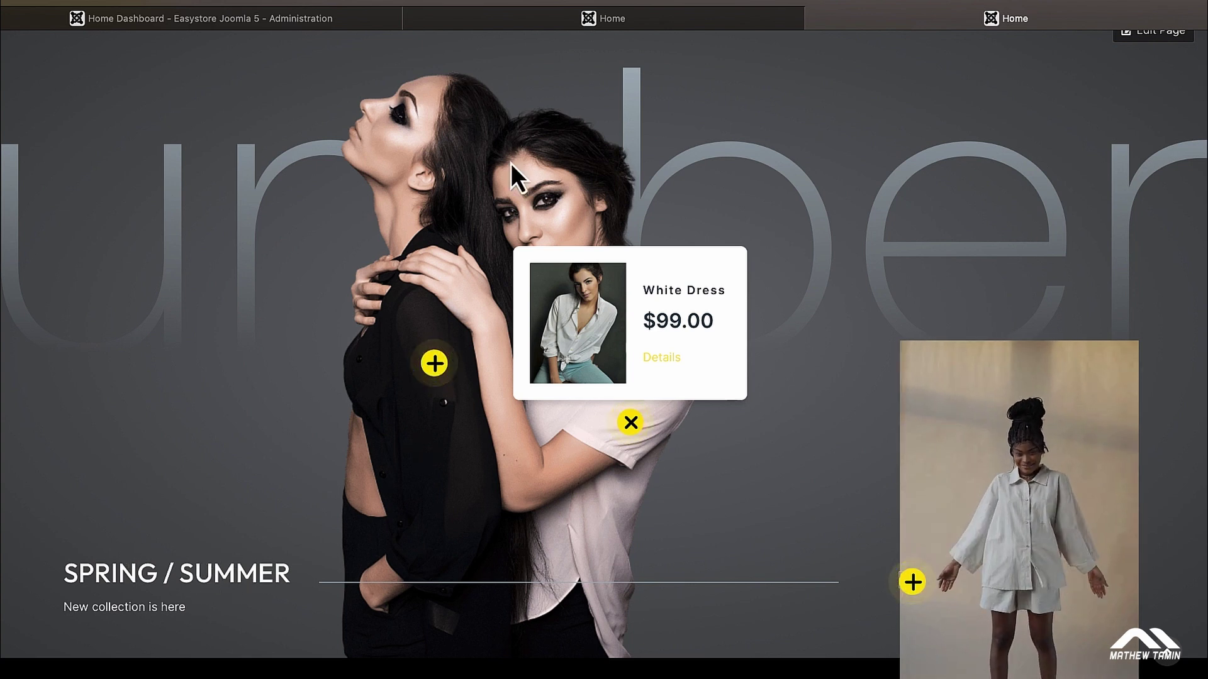
pyautogui.click(621, 24)
pyautogui.doubleClick(171, 412)
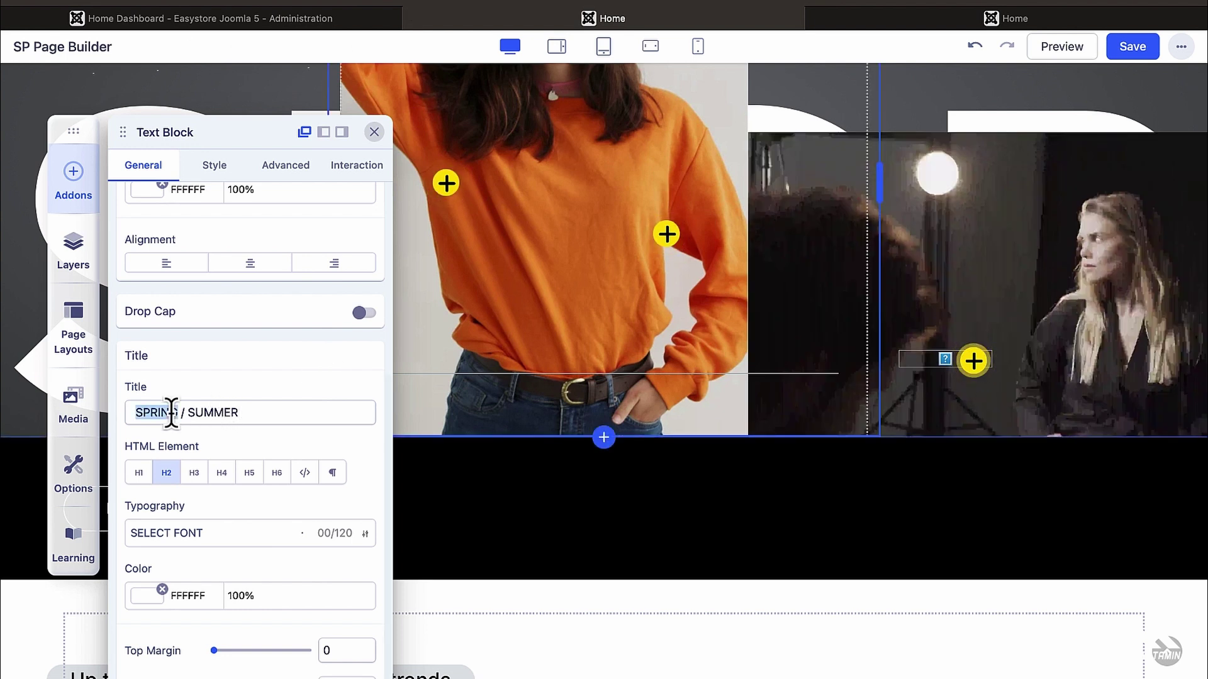
pyautogui.write('WINTER / FALL')
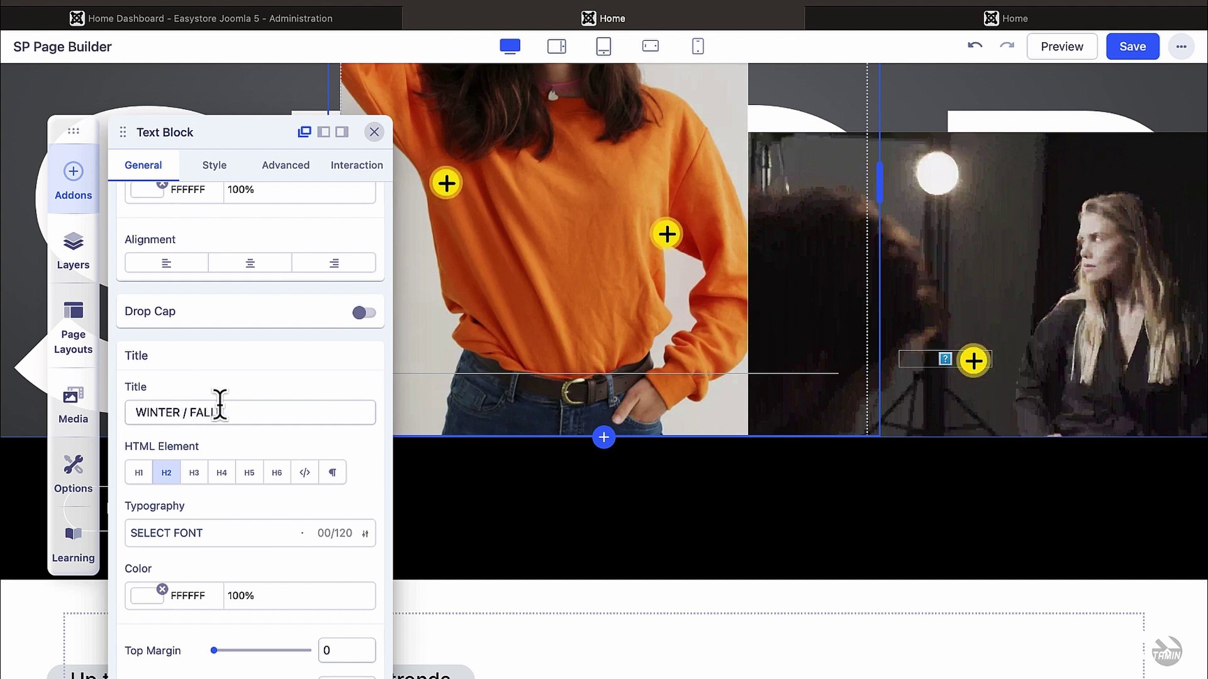
pyautogui.moveTo(659, 542)
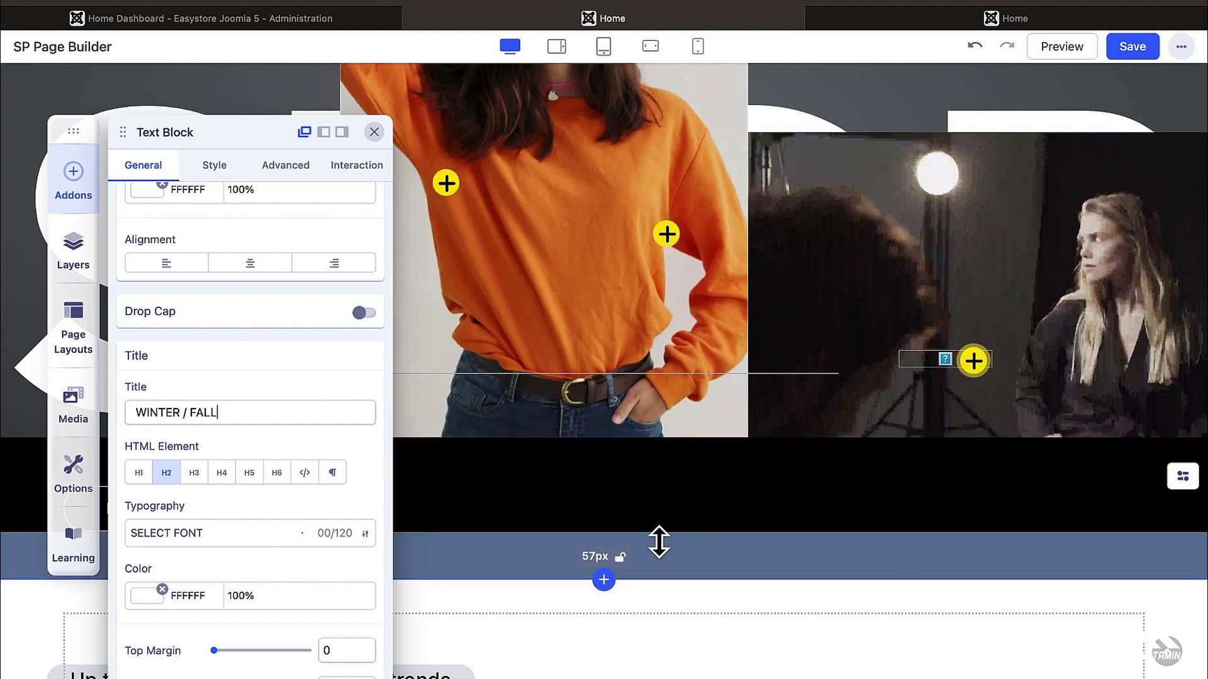
pyautogui.click(375, 132)
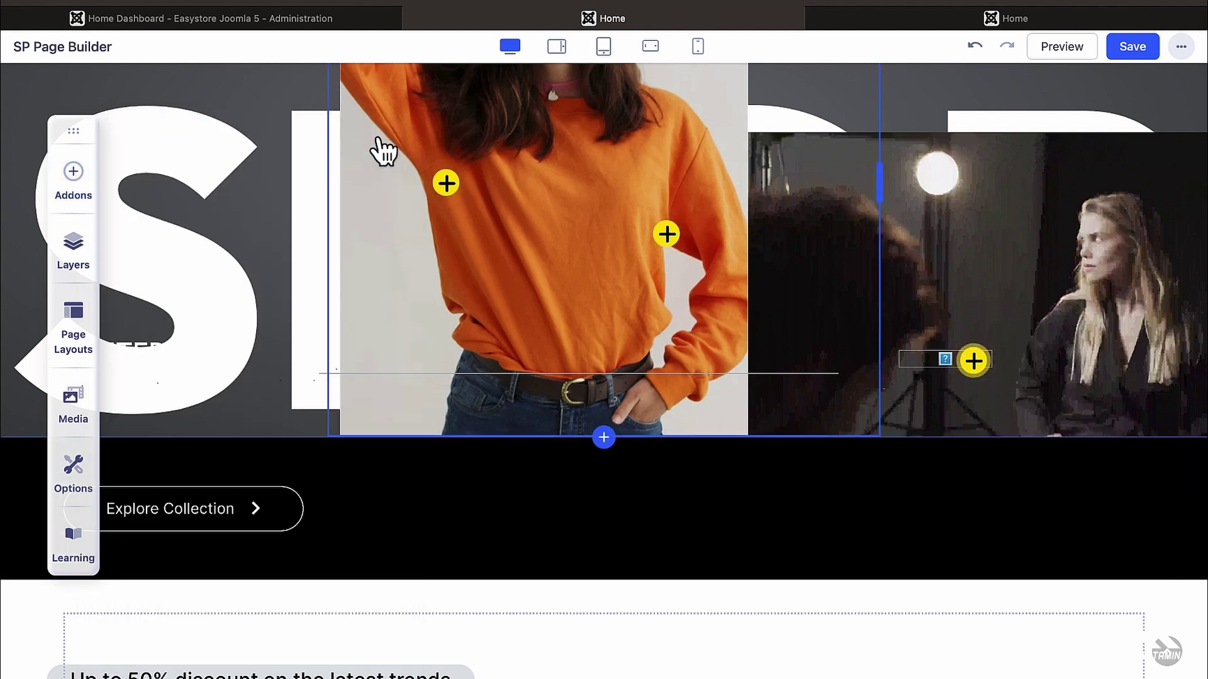
# Move the floating builder toolbar off the hero text and open the settings of the Explore Collection button, comparing it with the live page.
pyautogui.moveTo(81, 142); pyautogui.dragTo(864, 166)
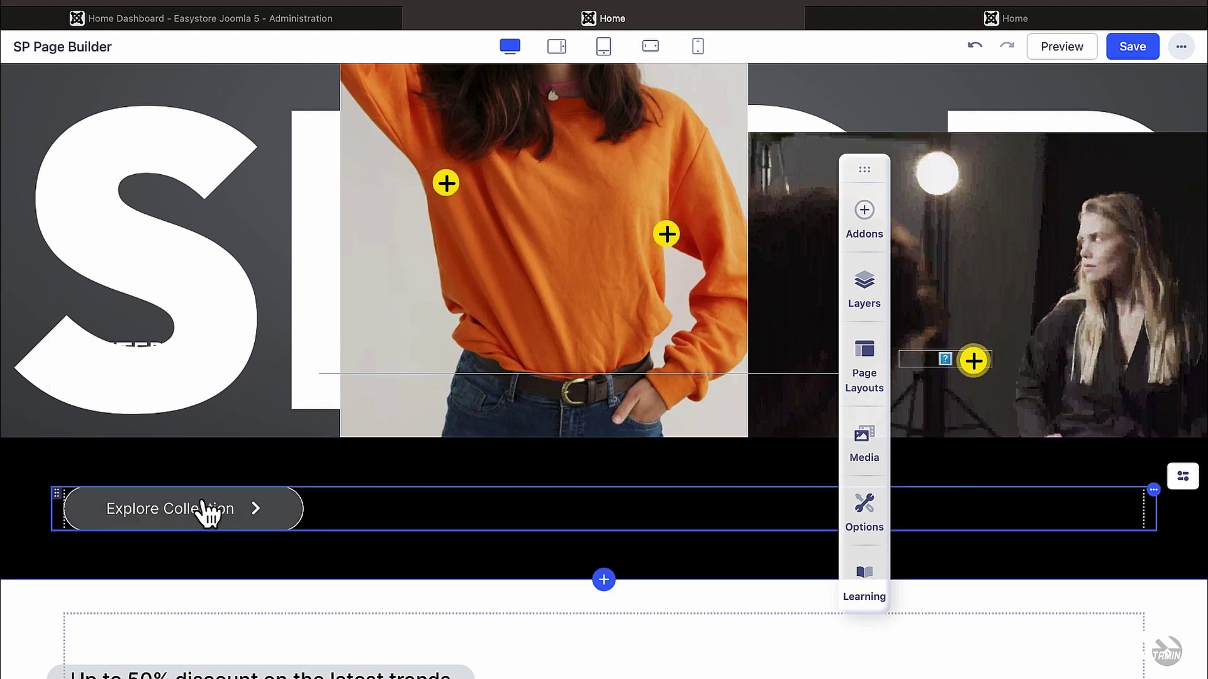
pyautogui.click(854, 27)
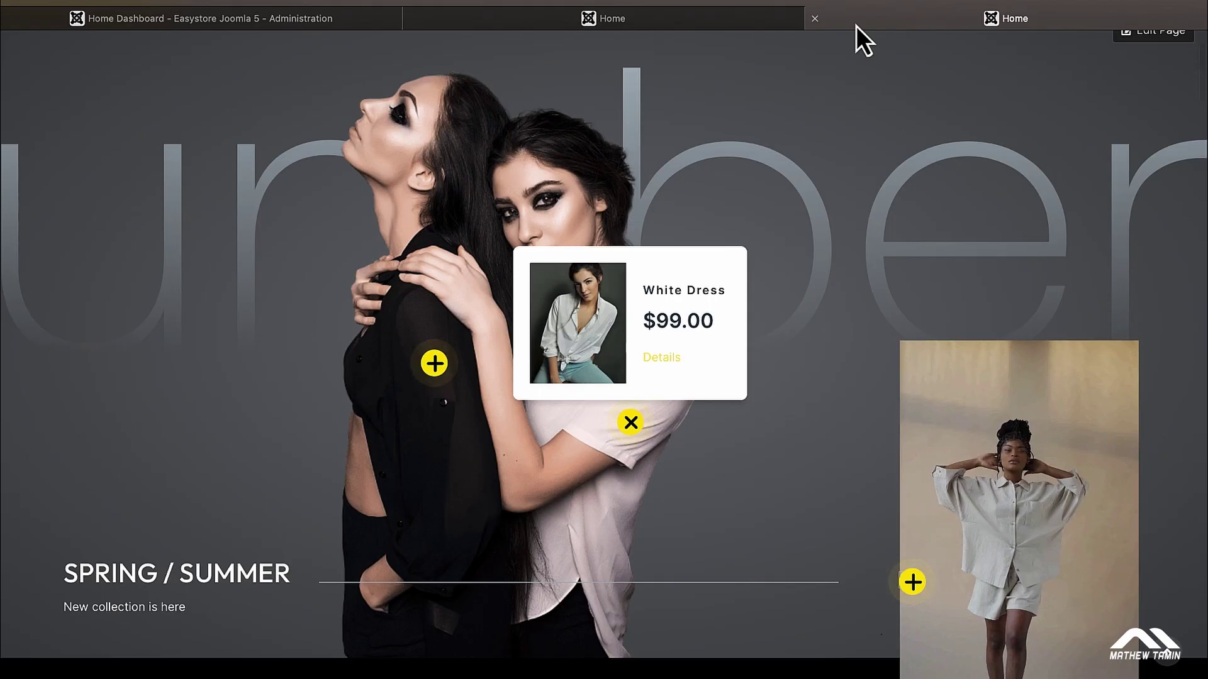
pyautogui.scroll(-4, 662, 375)
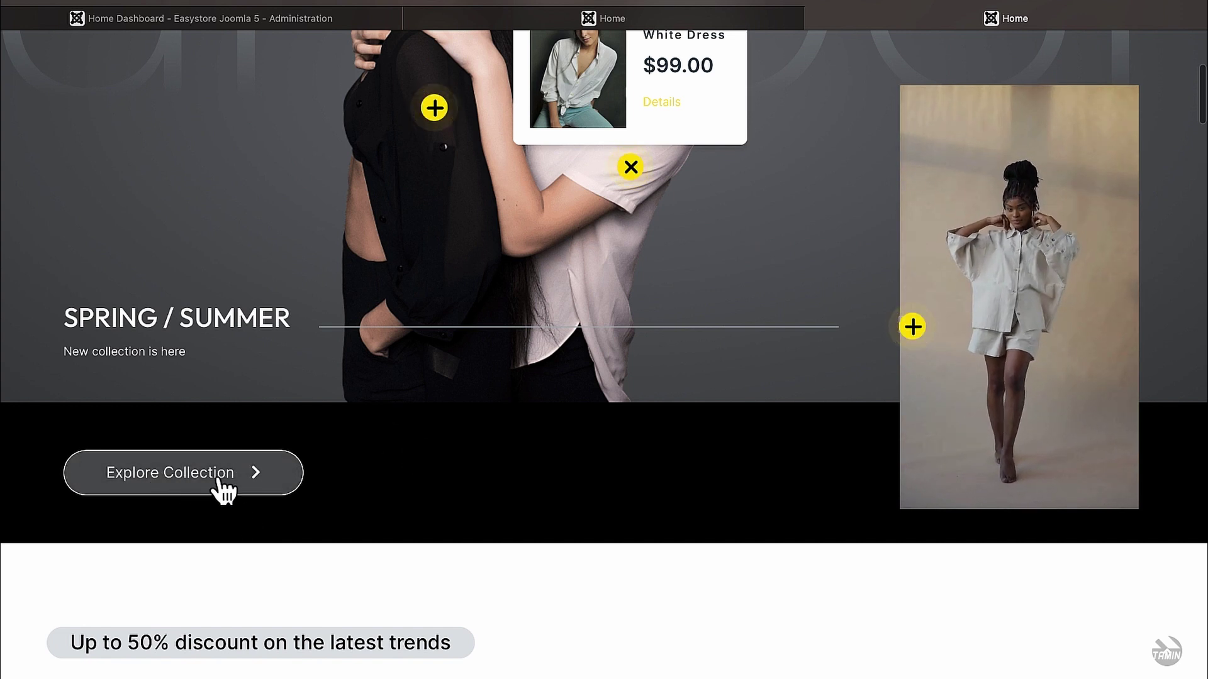
pyautogui.click(686, 17)
pyautogui.click(240, 497)
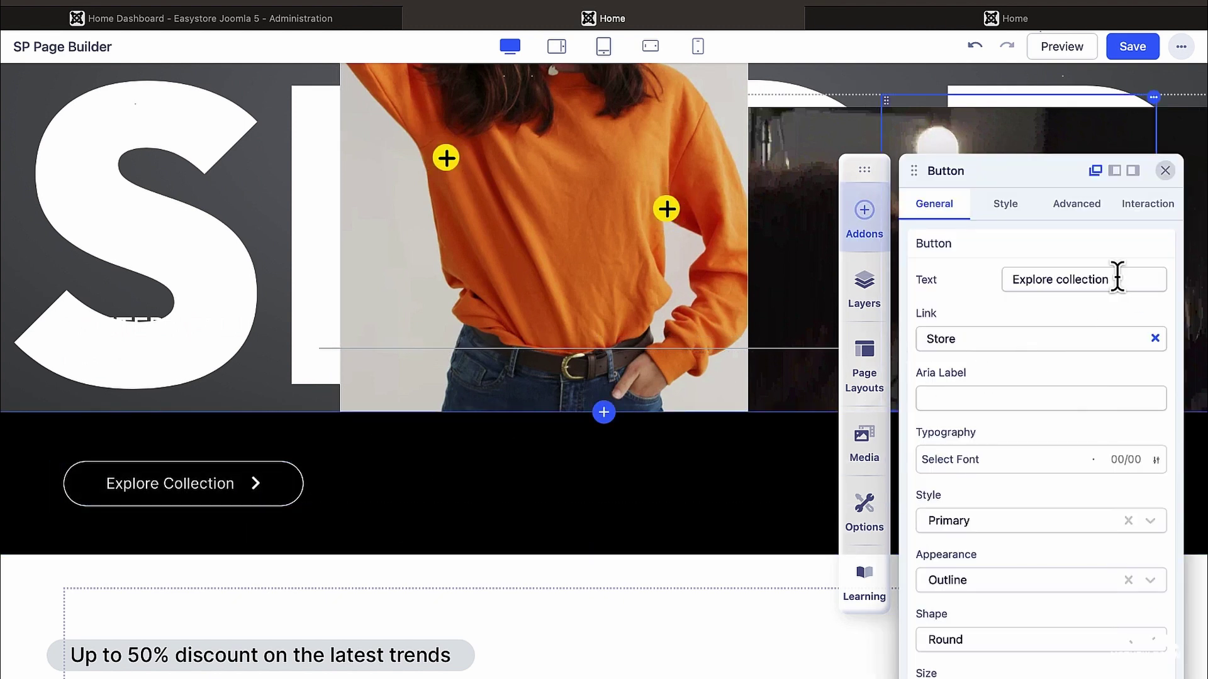
# Review the Explore Collection button's general settings and switch its link type from Menu to Url.
pyautogui.scroll(-5, 1106, 481)
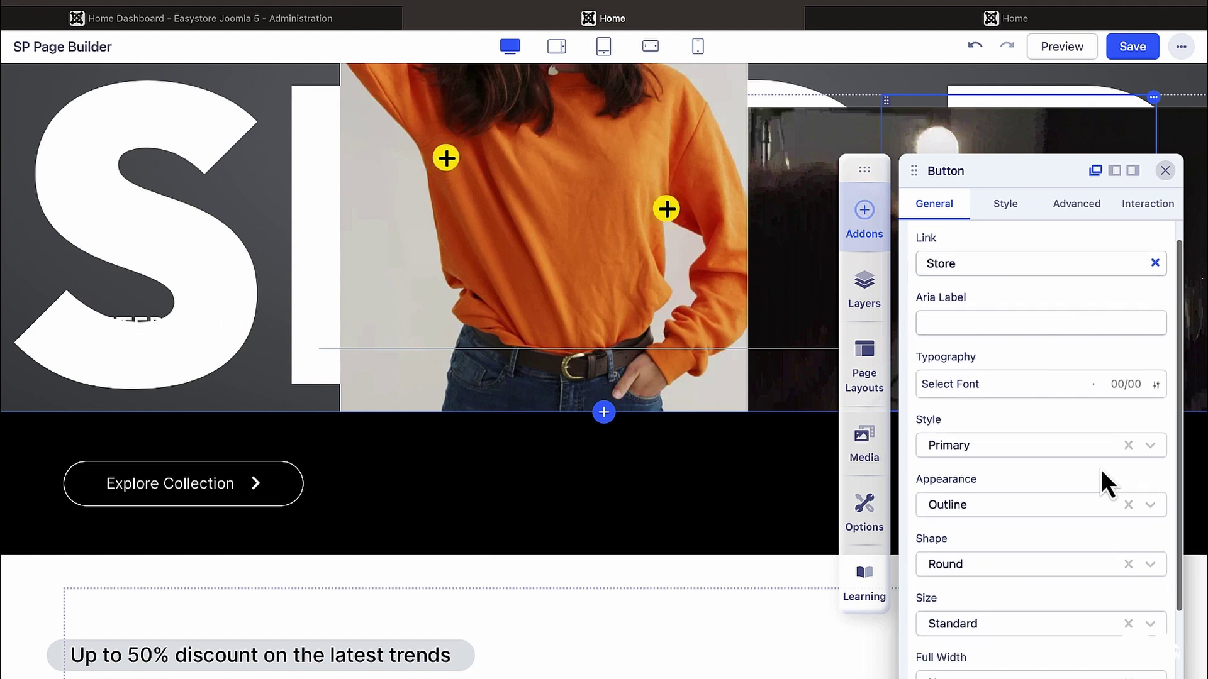
pyautogui.scroll(5, 1101, 472)
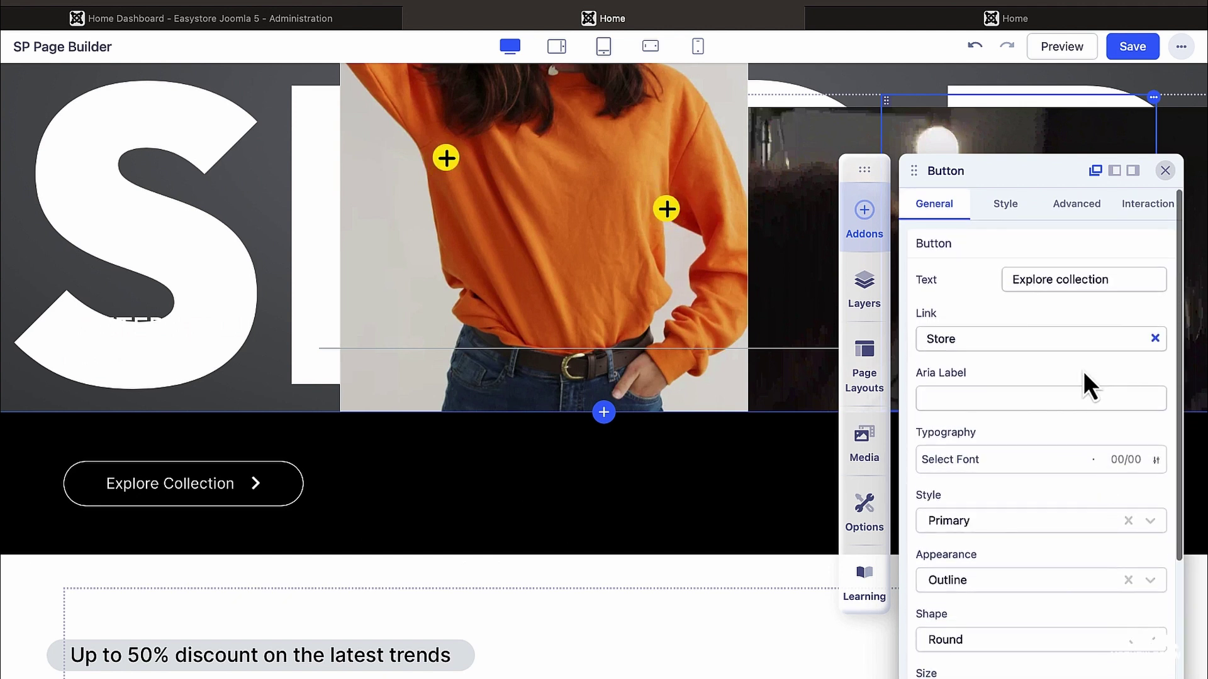
pyautogui.click(1036, 339)
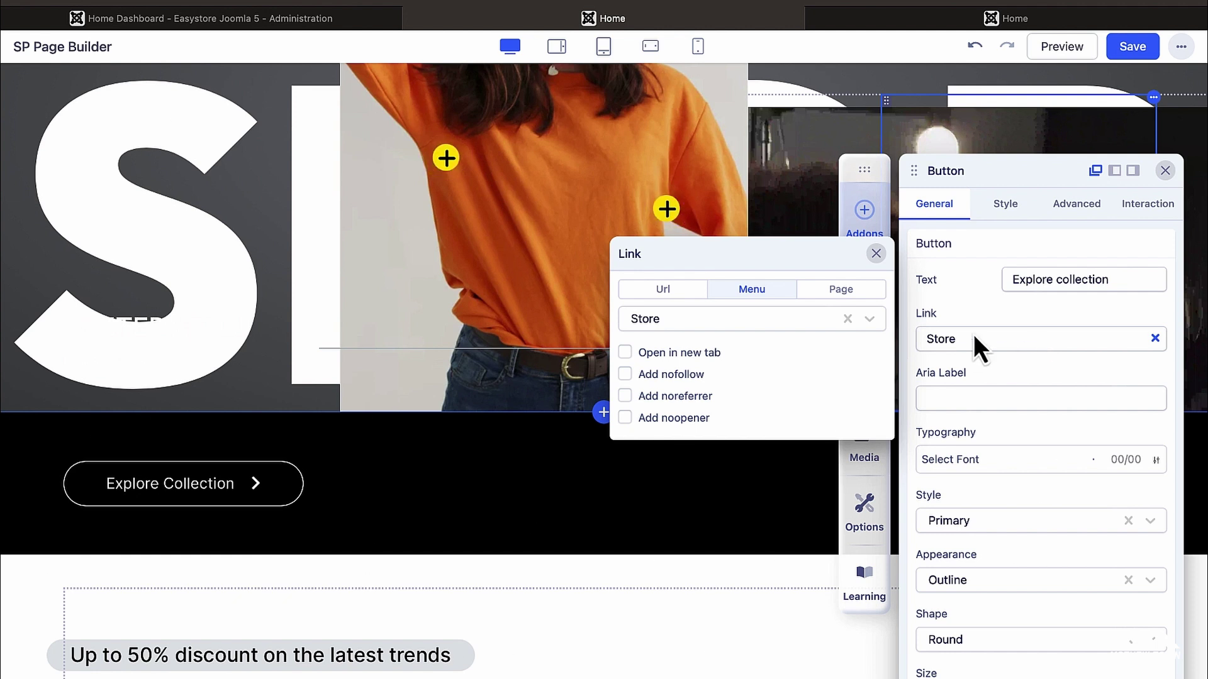
pyautogui.click(667, 291)
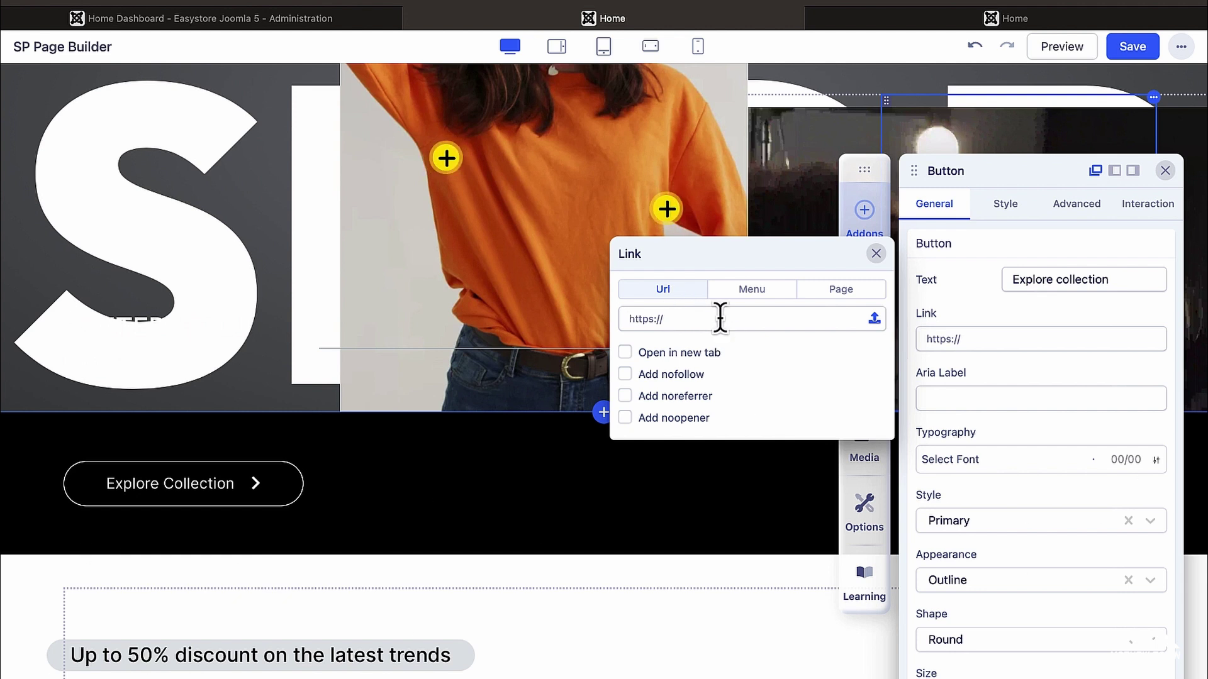
# Follow the Explore Collection button on the live site, return to the page builder, and try the link's Open in new tab option.
pyautogui.click(962, 22)
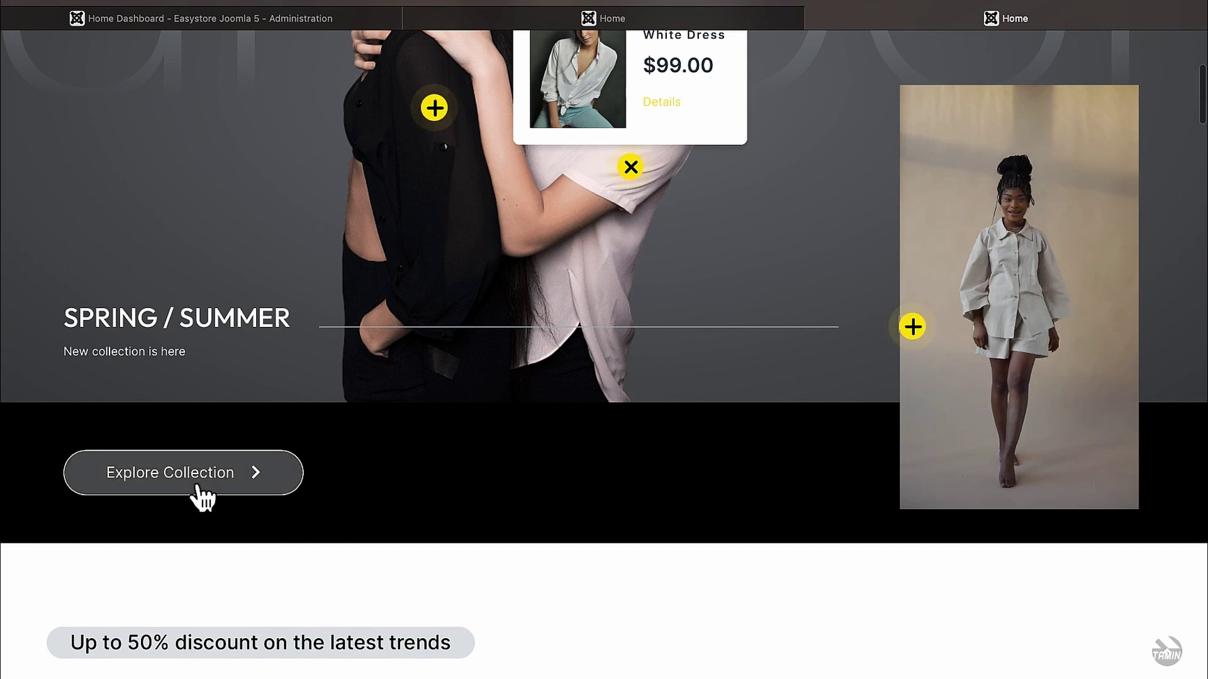
pyautogui.click(514, 194)
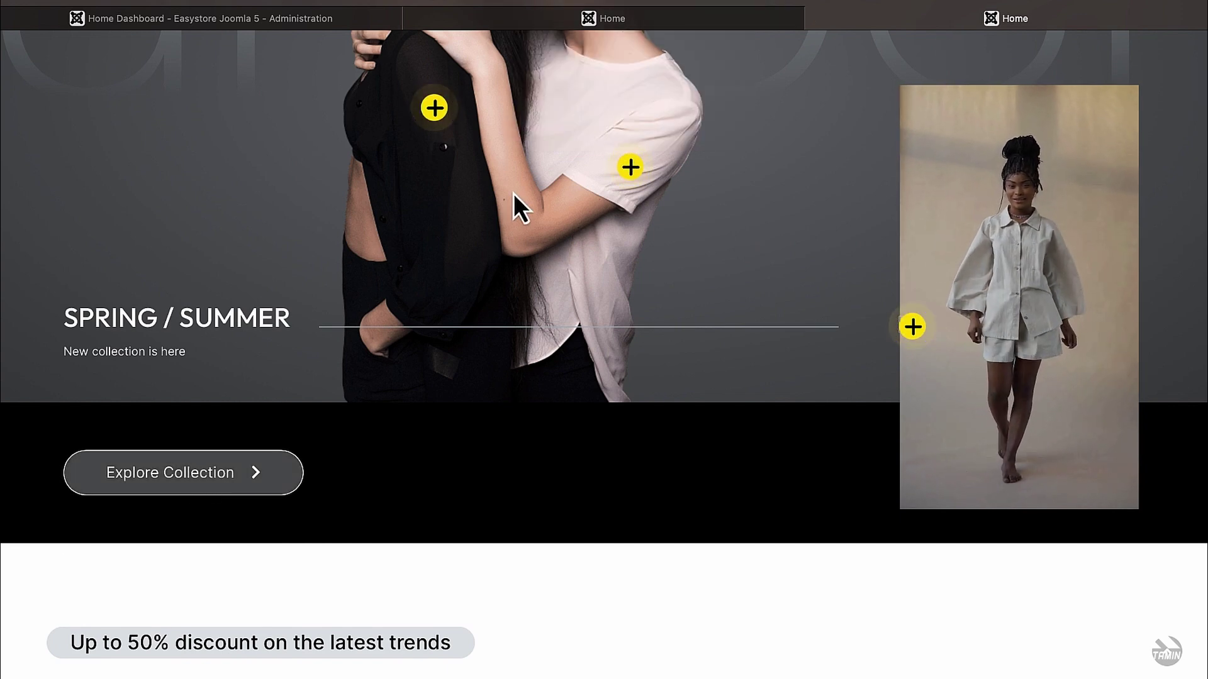
pyautogui.click(633, 281)
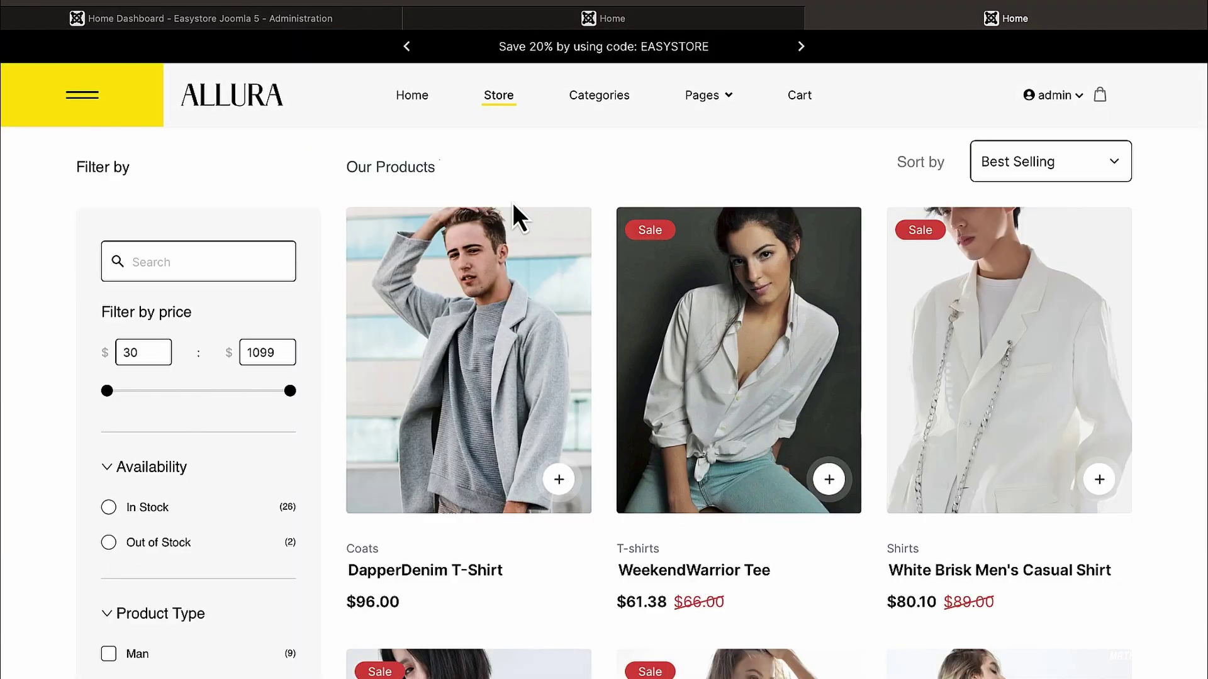
pyautogui.click(654, 27)
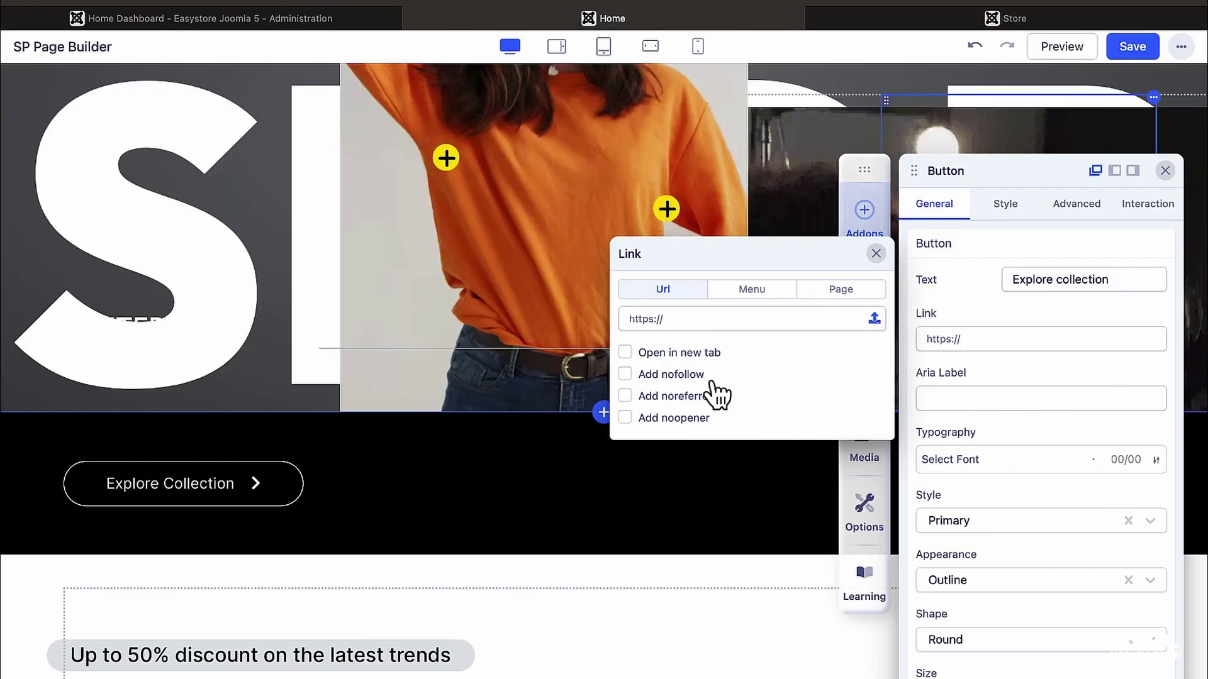
pyautogui.click(628, 361)
pyautogui.click(625, 352)
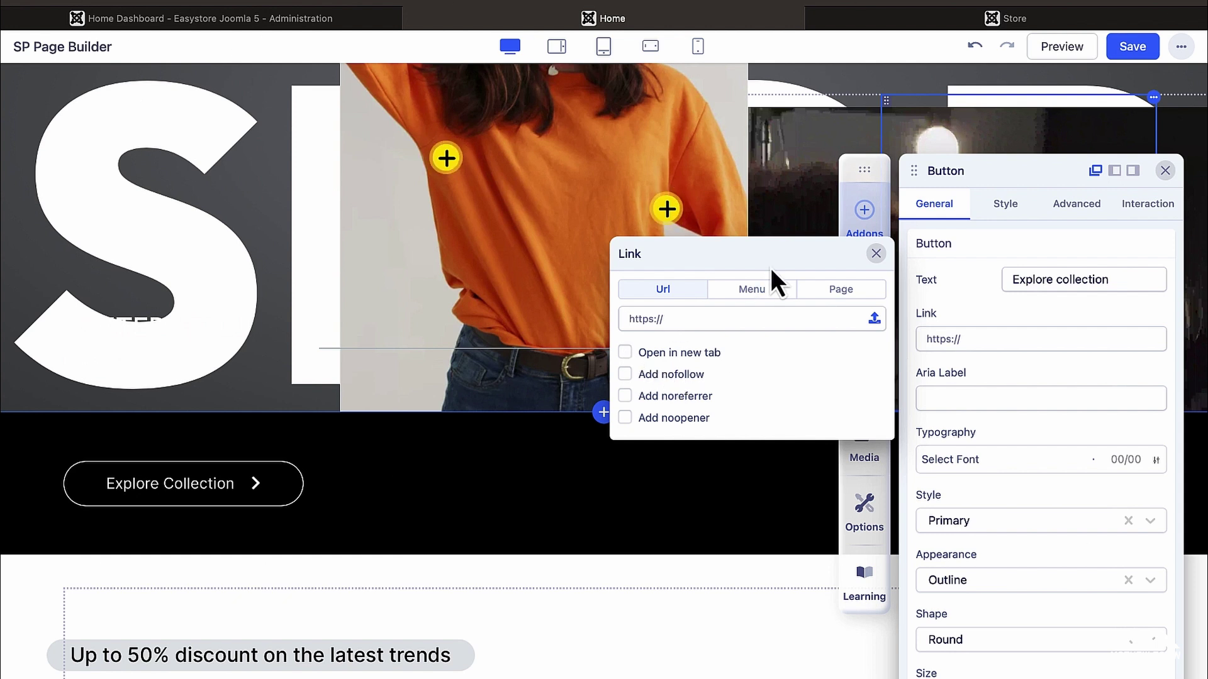
# Switch the Explore Collection button's link type to Page and check which pages it can link to.
pyautogui.click(835, 291)
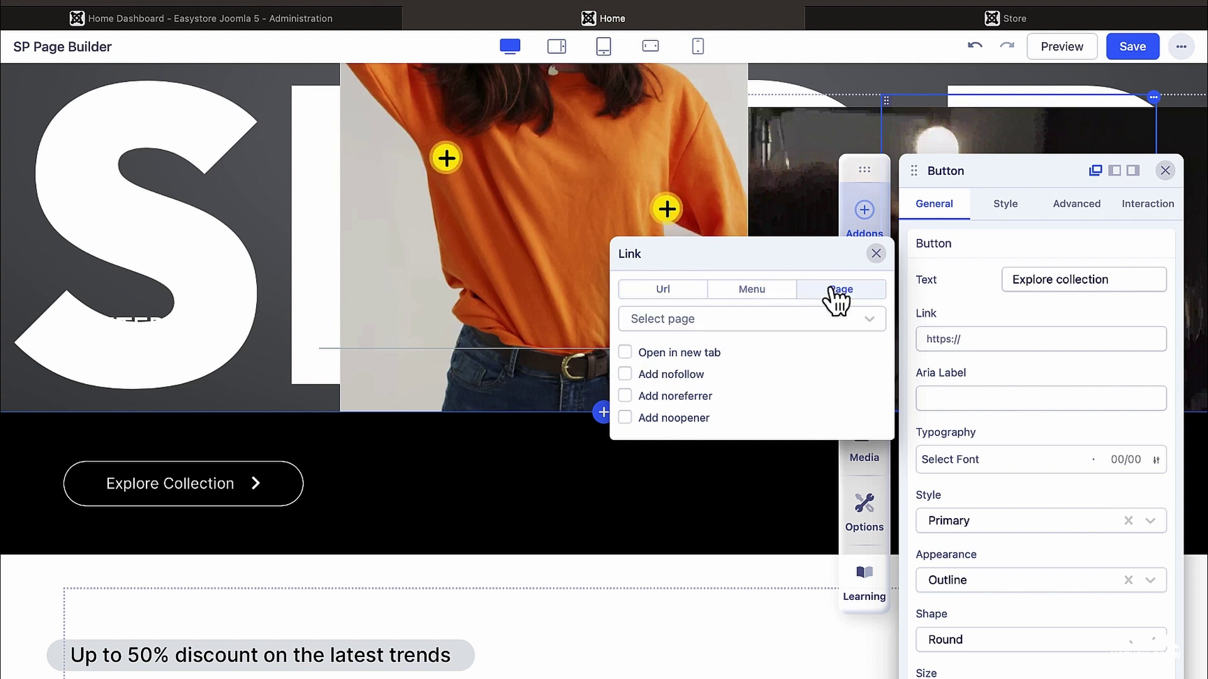
pyautogui.click(811, 326)
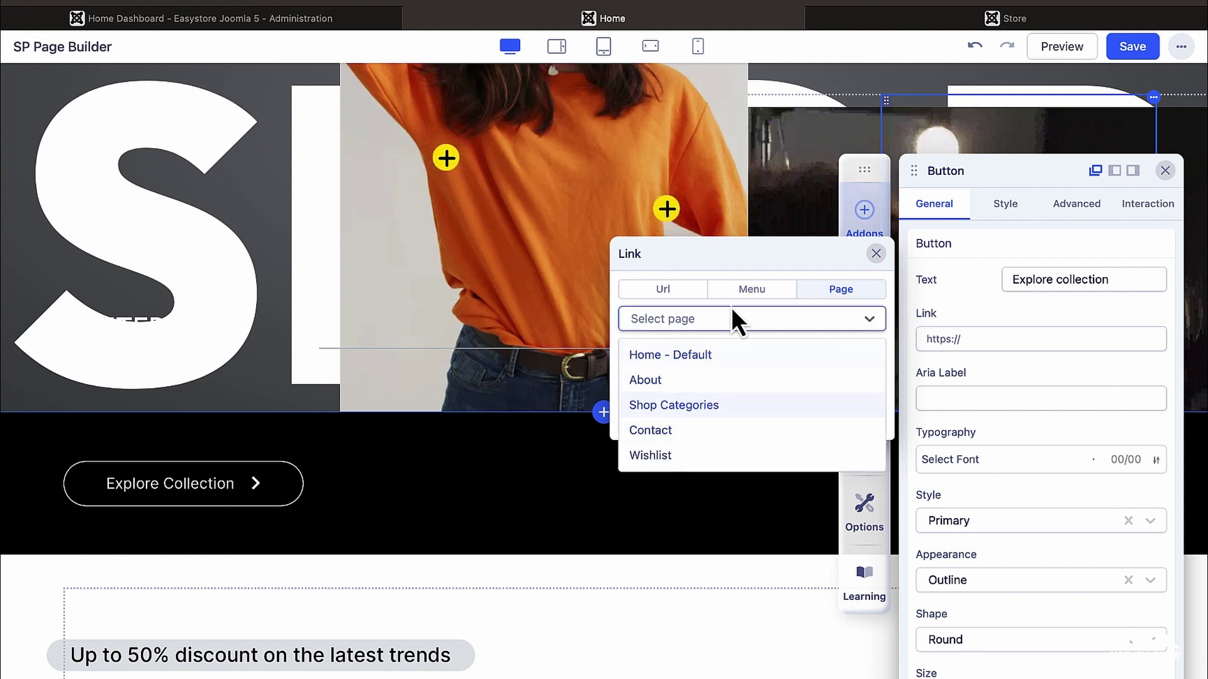
pyautogui.click(762, 259)
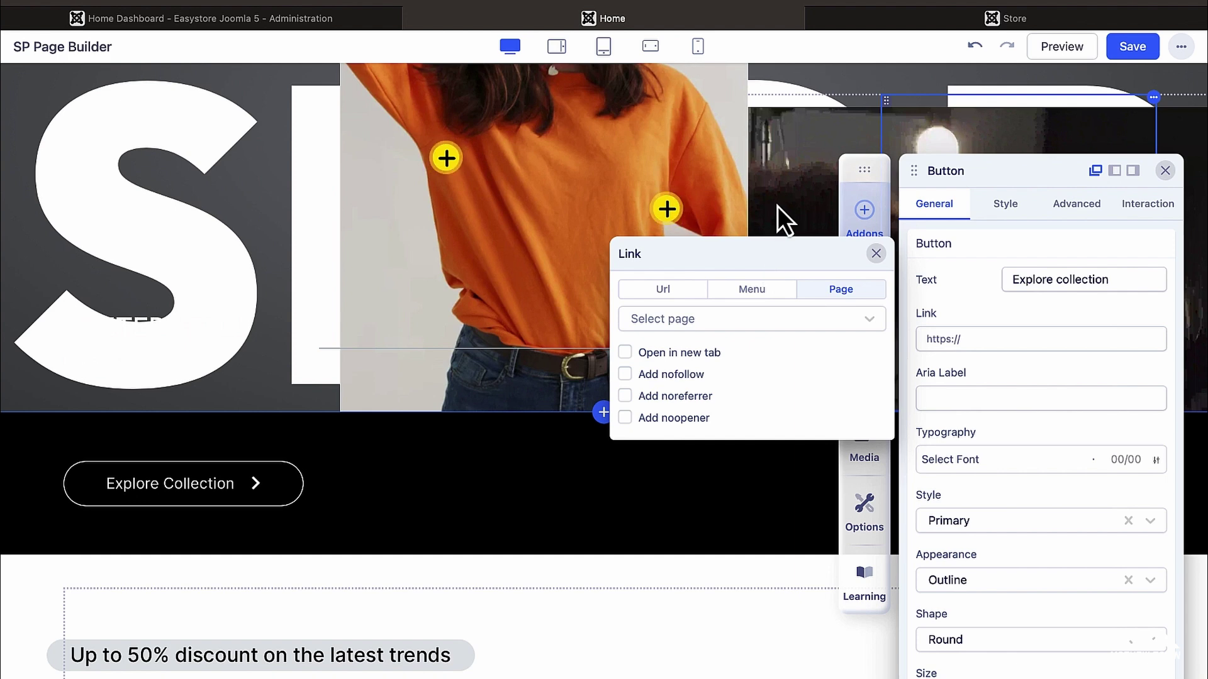
# Review the hero on the live home page, from its background and popover image down to the season text and Explore Collection button.
pyautogui.click(889, 27)
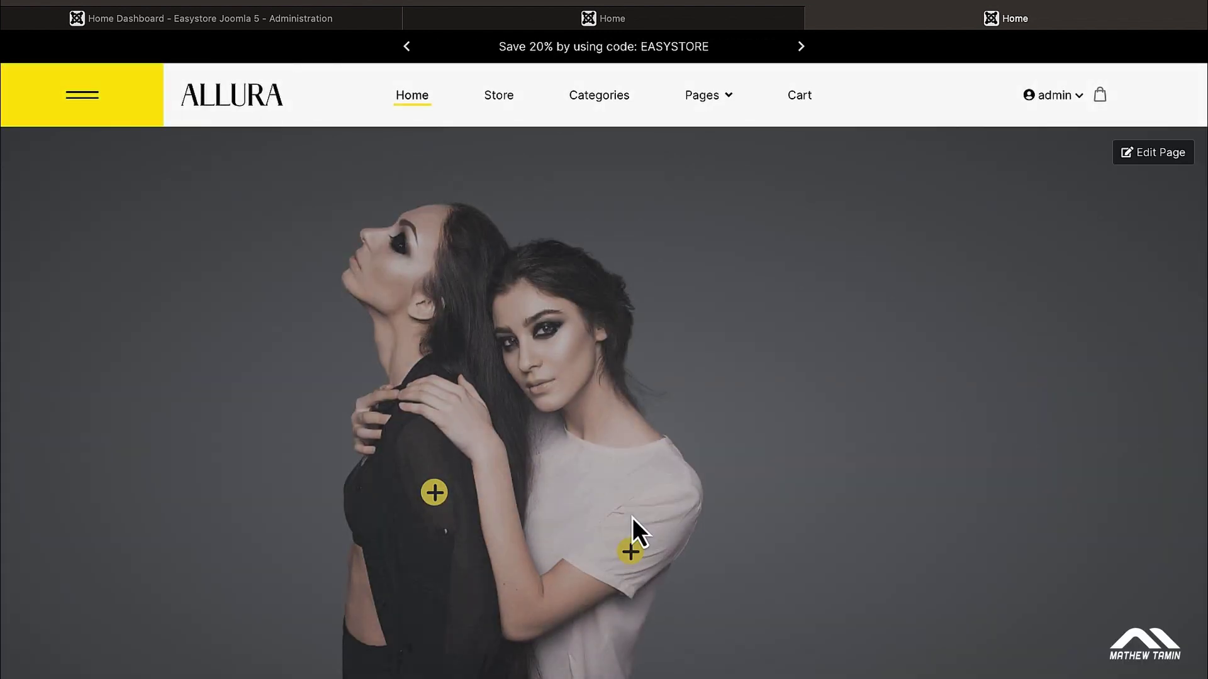
pyautogui.scroll(-3, 634, 526)
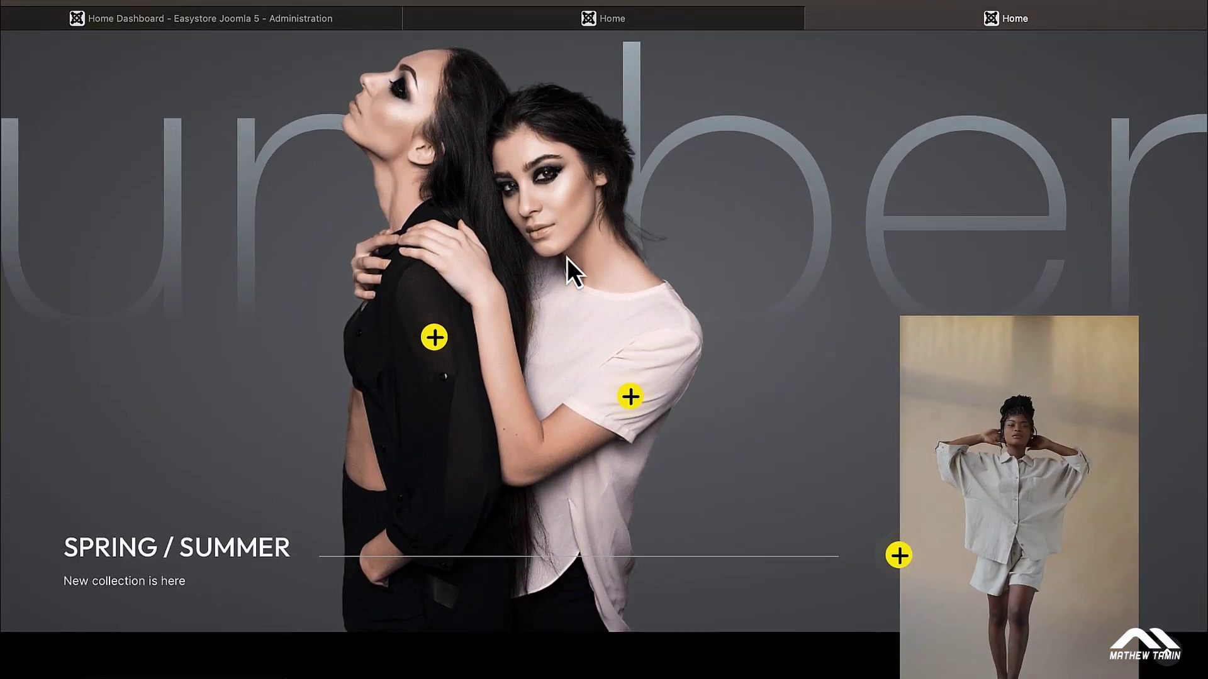
pyautogui.scroll(3, 398, 434)
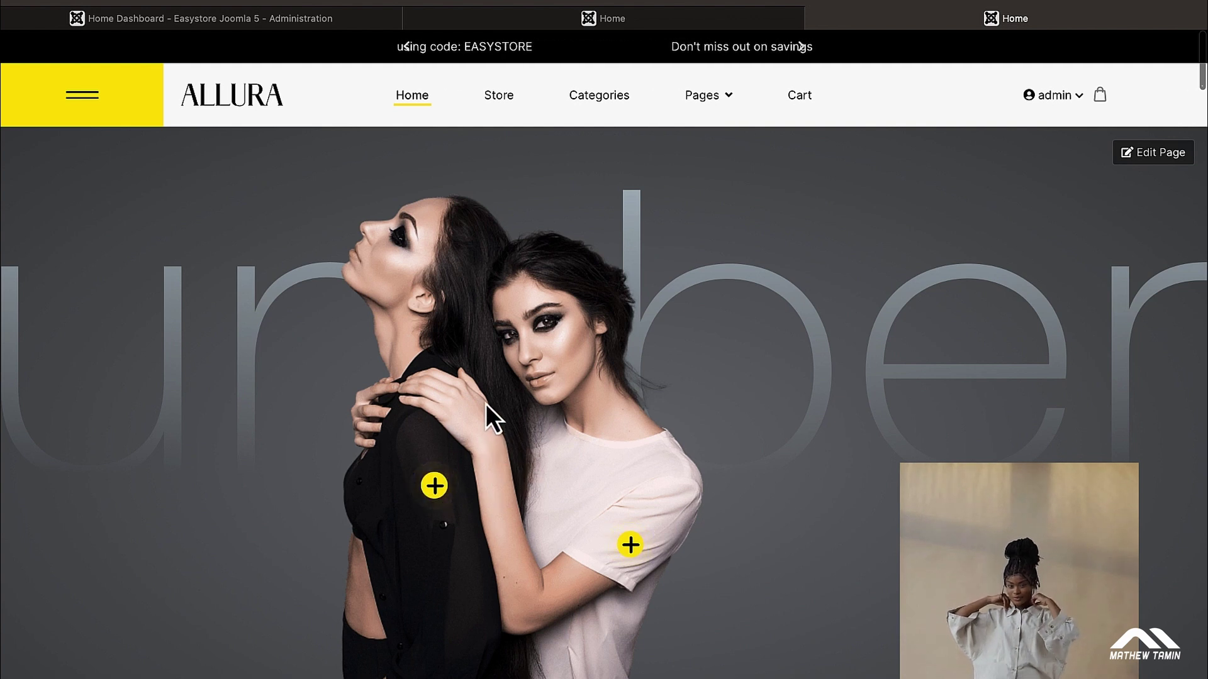
pyautogui.scroll(-1, 511, 432)
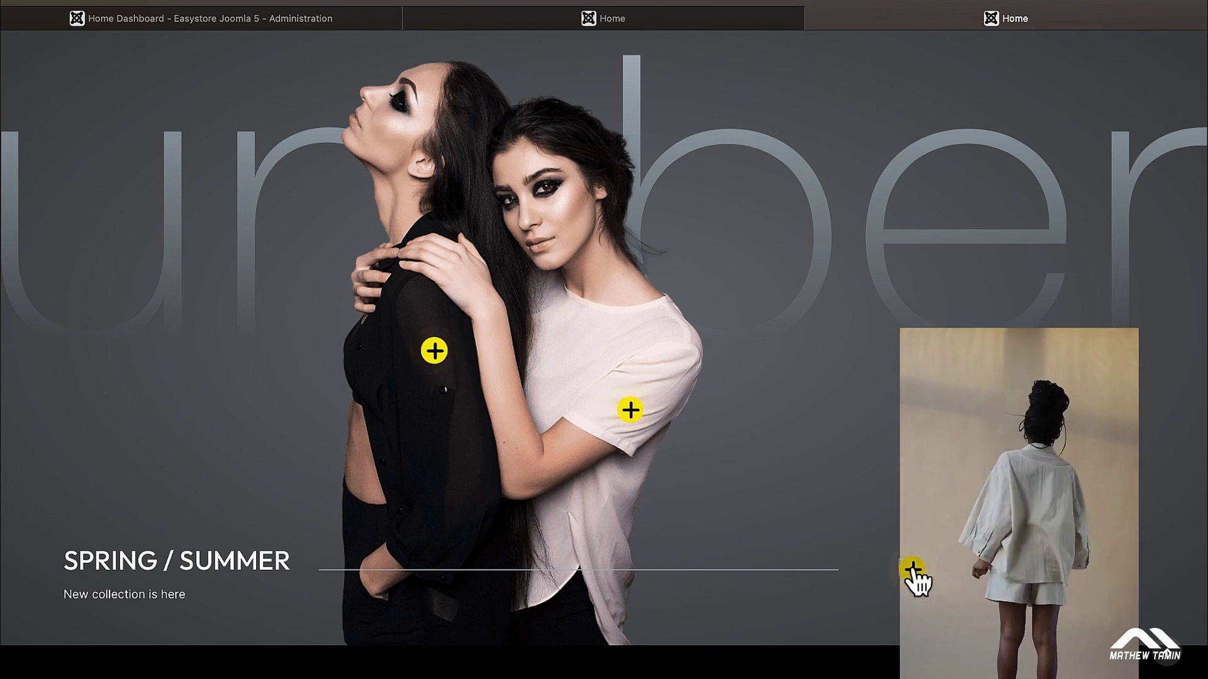
pyautogui.scroll(-1, 600, 407)
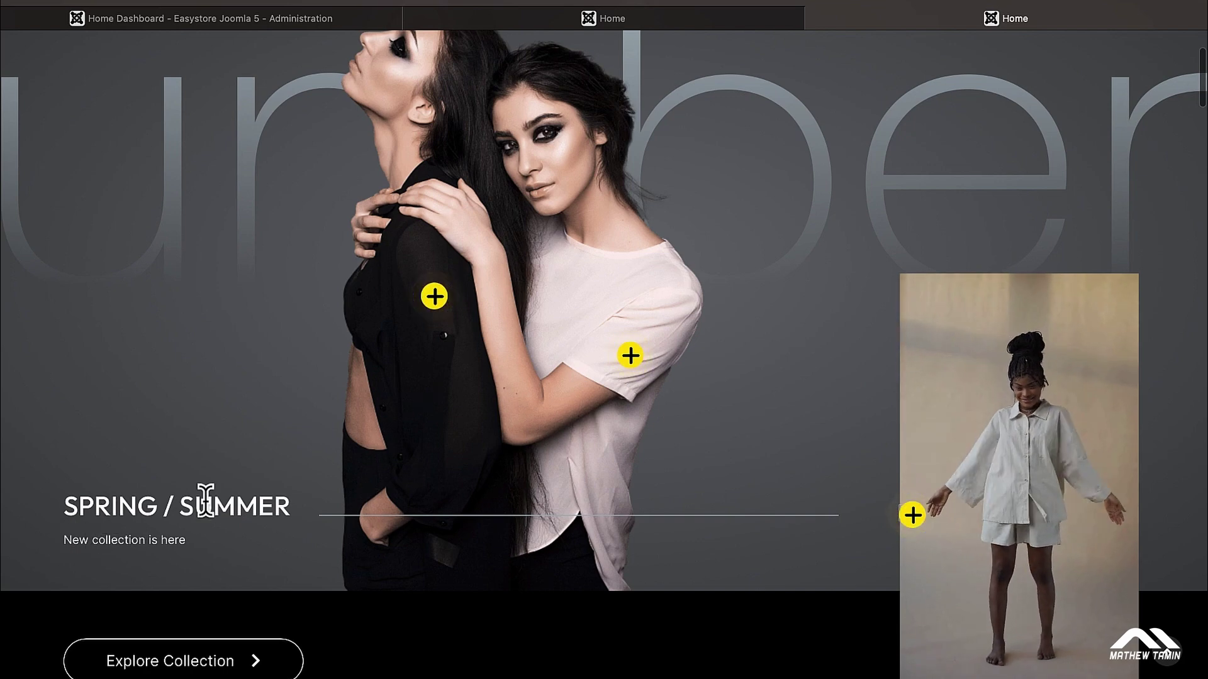
pyautogui.scroll(-1, 164, 583)
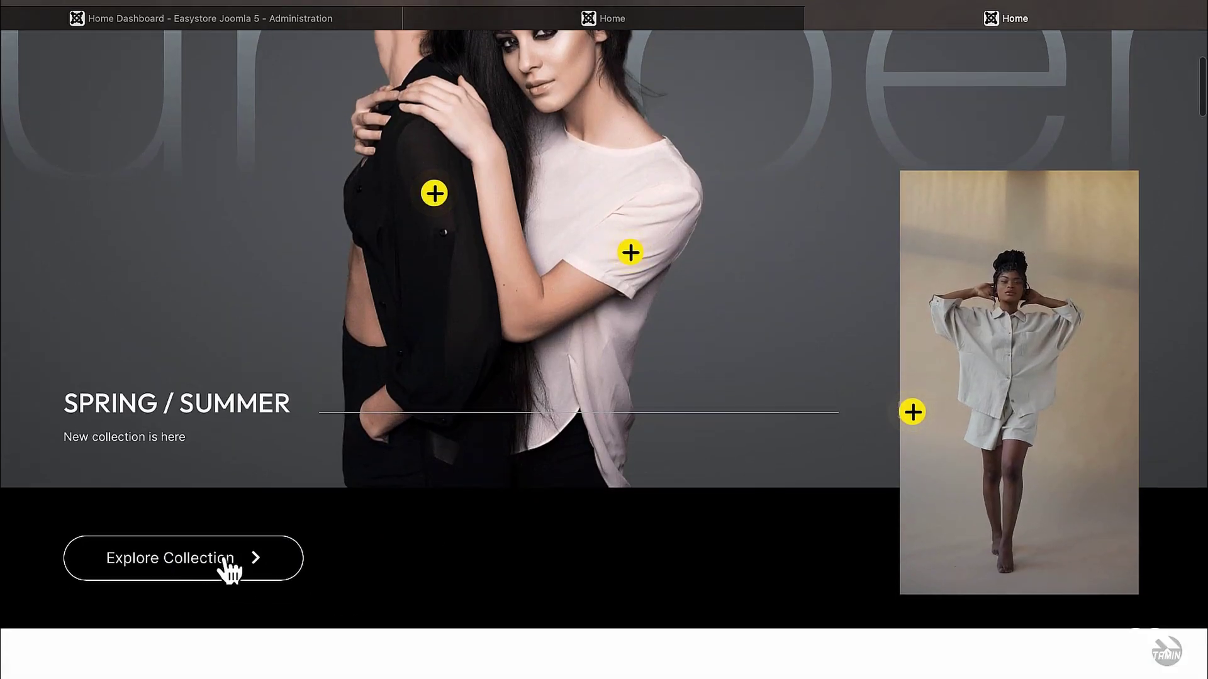
pyautogui.scroll(5, 587, 553)
pyautogui.scroll(-2, 585, 537)
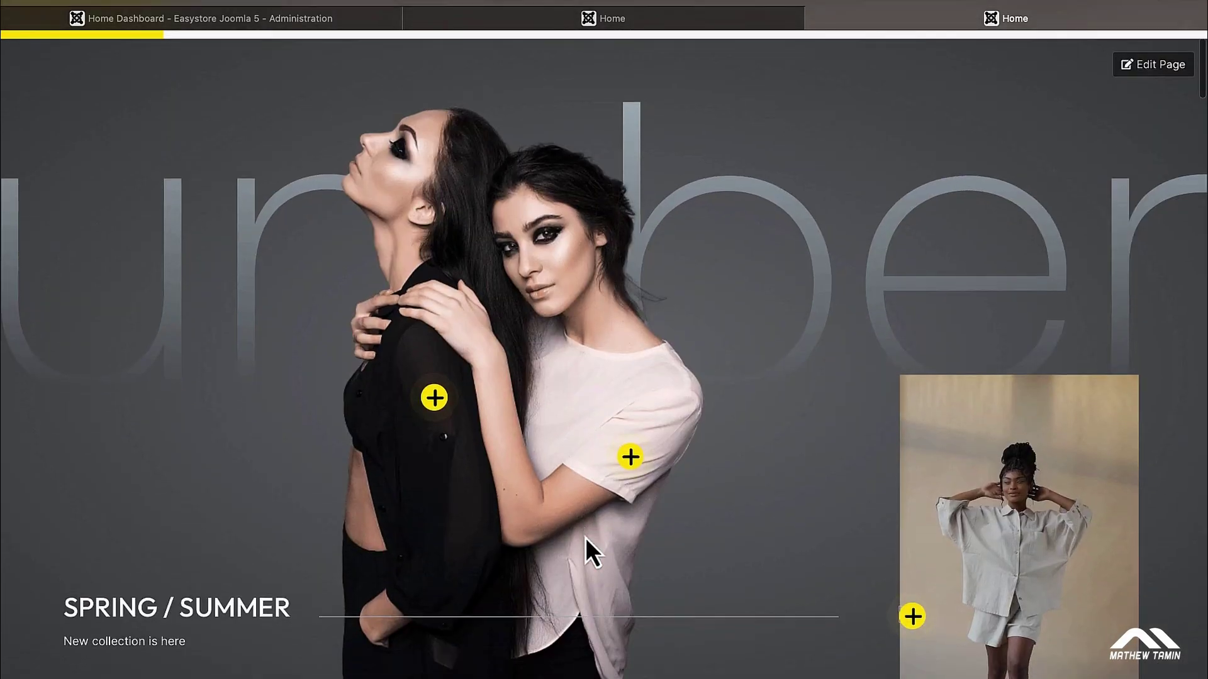
pyautogui.scroll(2, 585, 537)
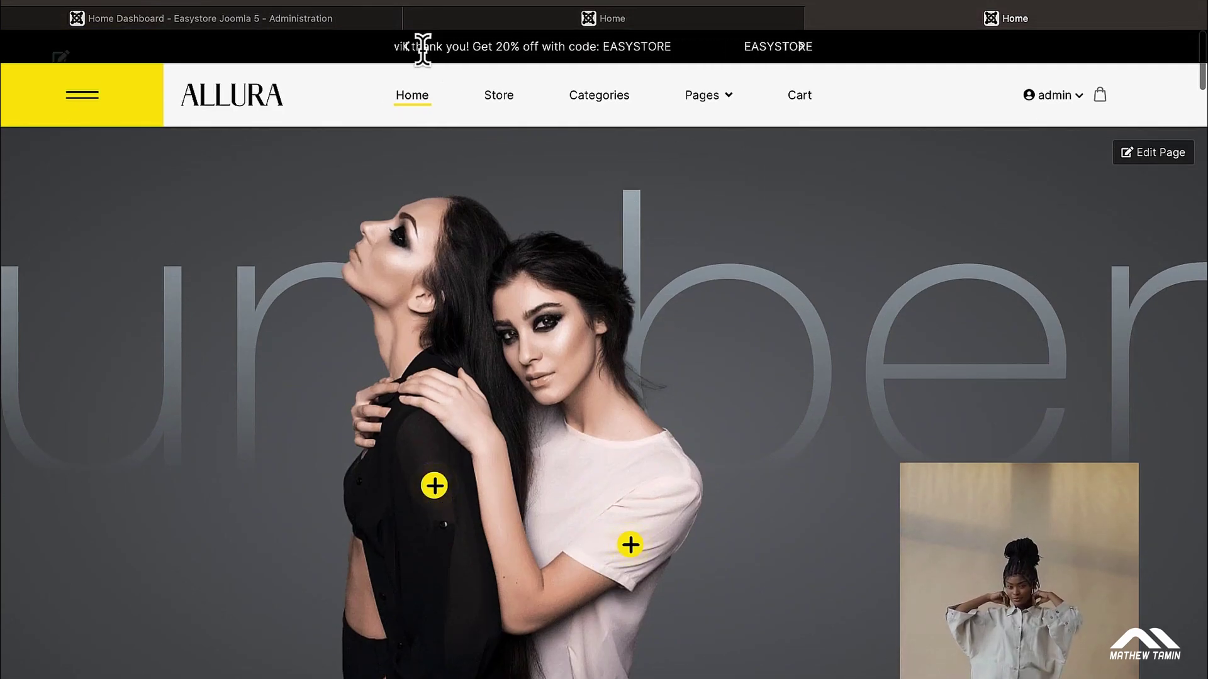
# Return to the page builder and open the row settings of the hero section, leaving the Raw HTML settings closed.
pyautogui.click(461, 29)
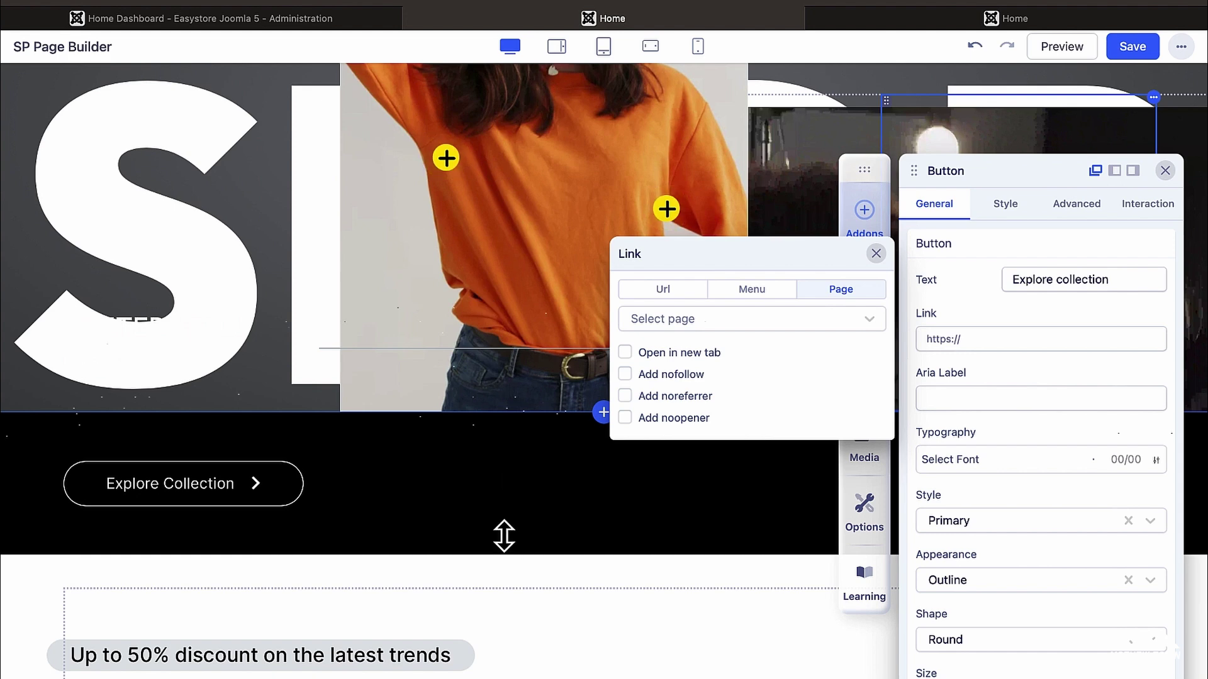
pyautogui.scroll(5, 503, 541)
pyautogui.click(123, 232)
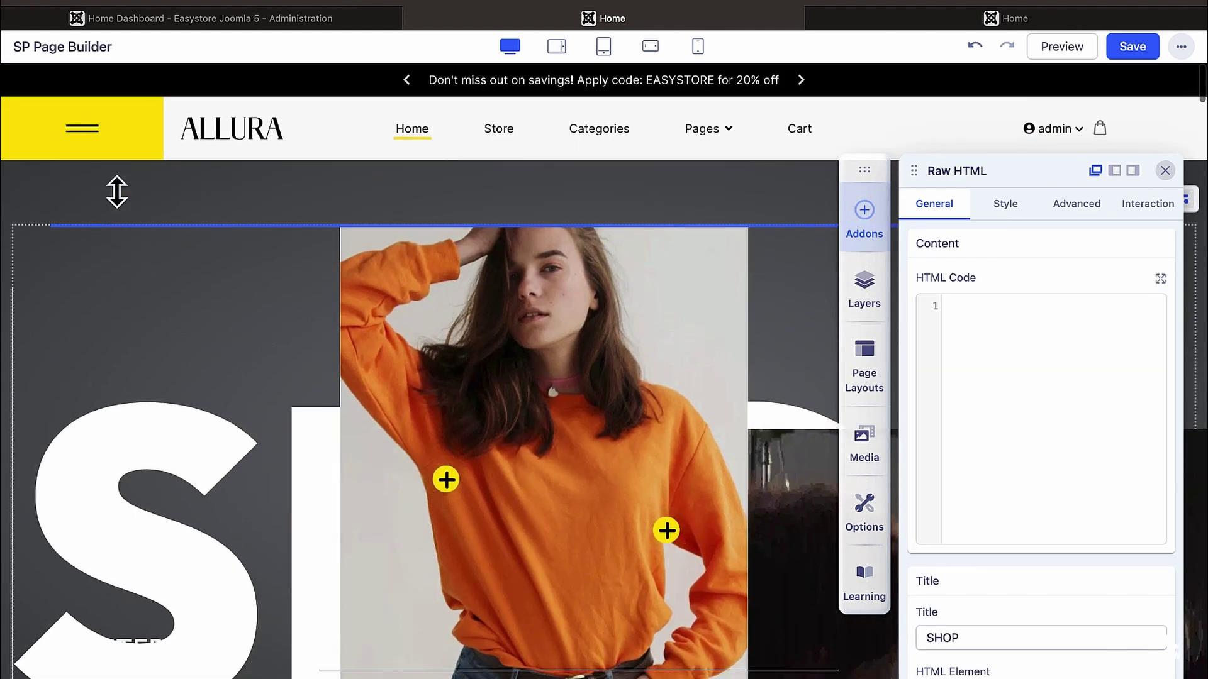
pyautogui.moveTo(50, 207); pyautogui.dragTo(50, 206)
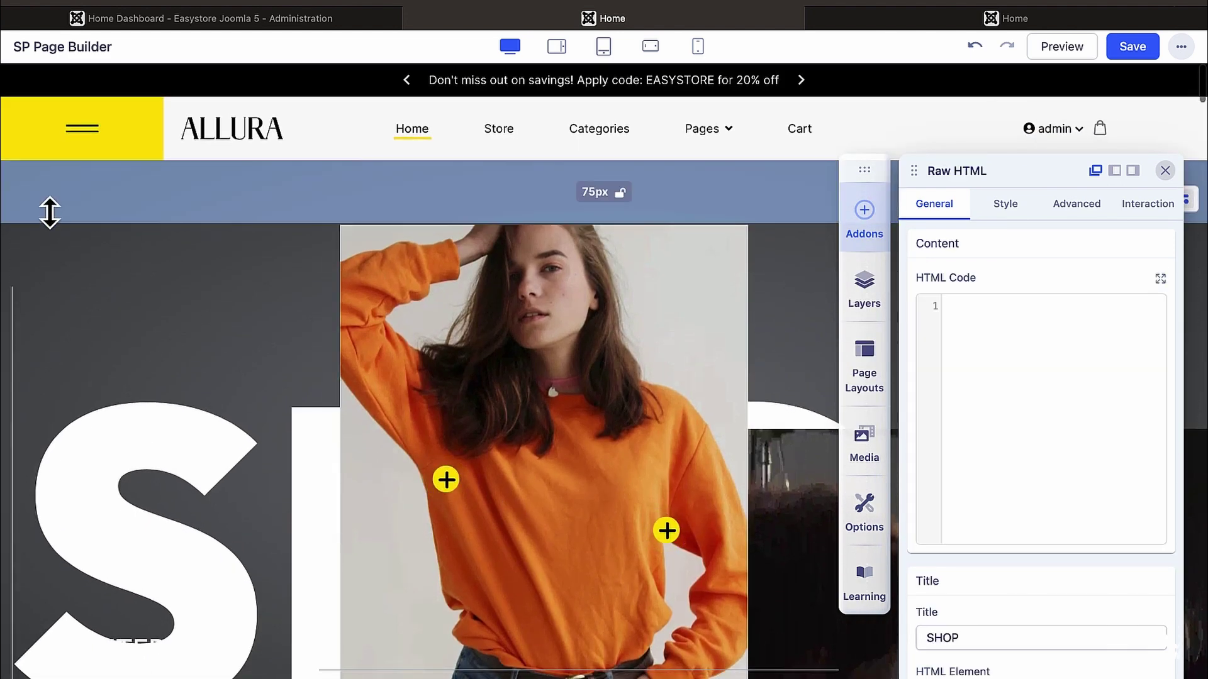
pyautogui.click(1164, 171)
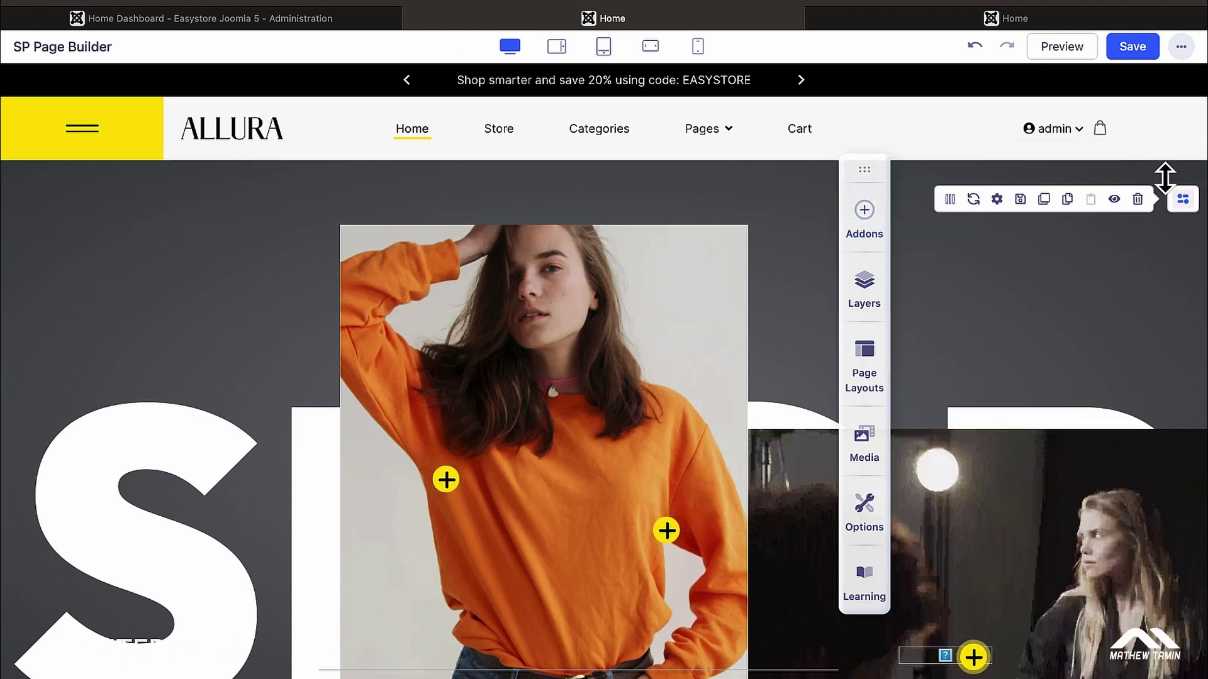
pyautogui.click(997, 199)
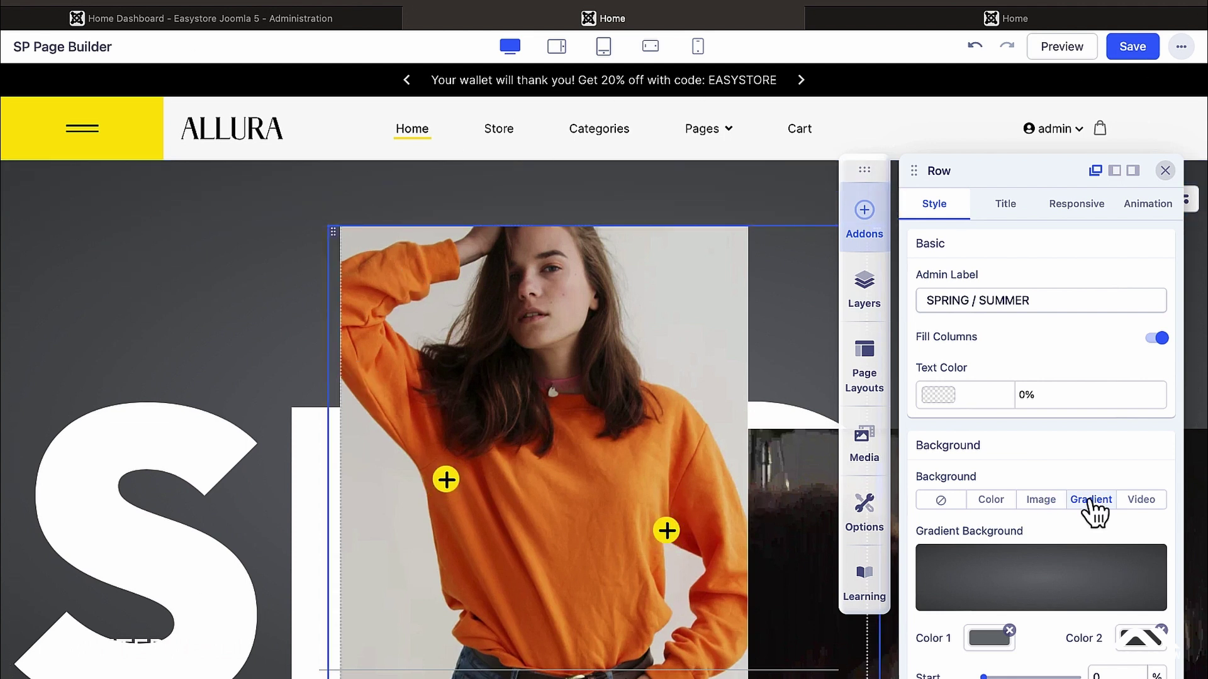
# Try a solid red background colour, #B51111, on the hero row.
pyautogui.scroll(-2, 1090, 502)
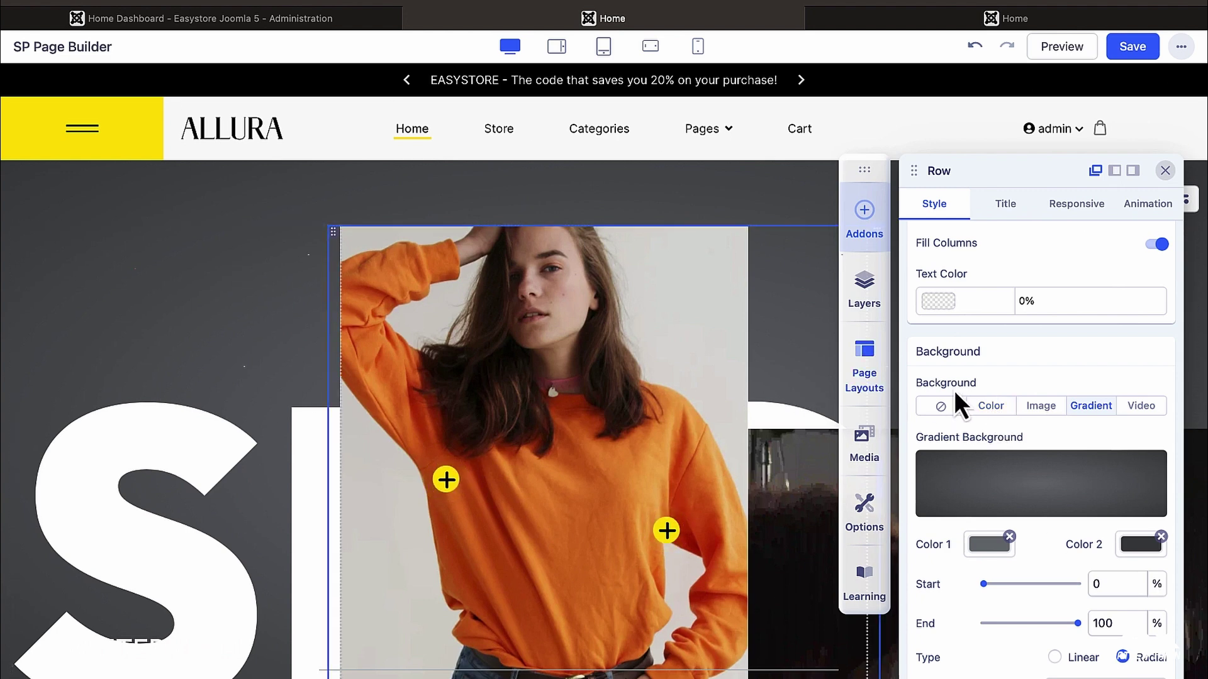
pyautogui.click(992, 410)
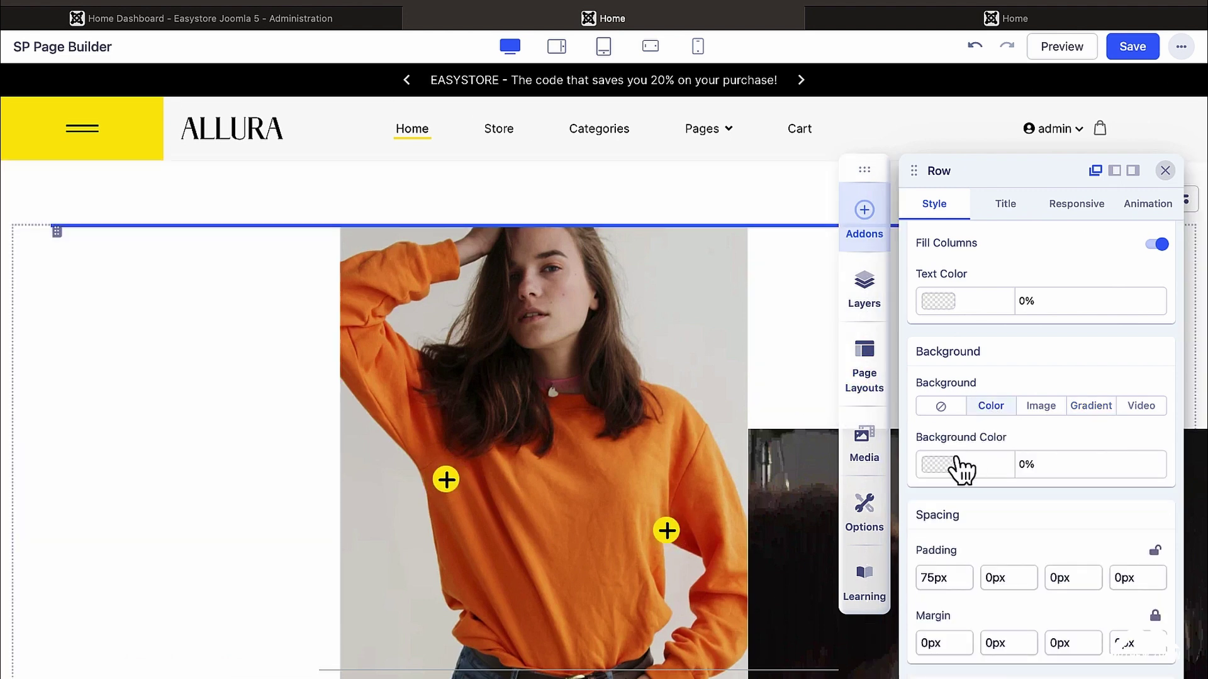
pyautogui.click(946, 464)
pyautogui.click(861, 403)
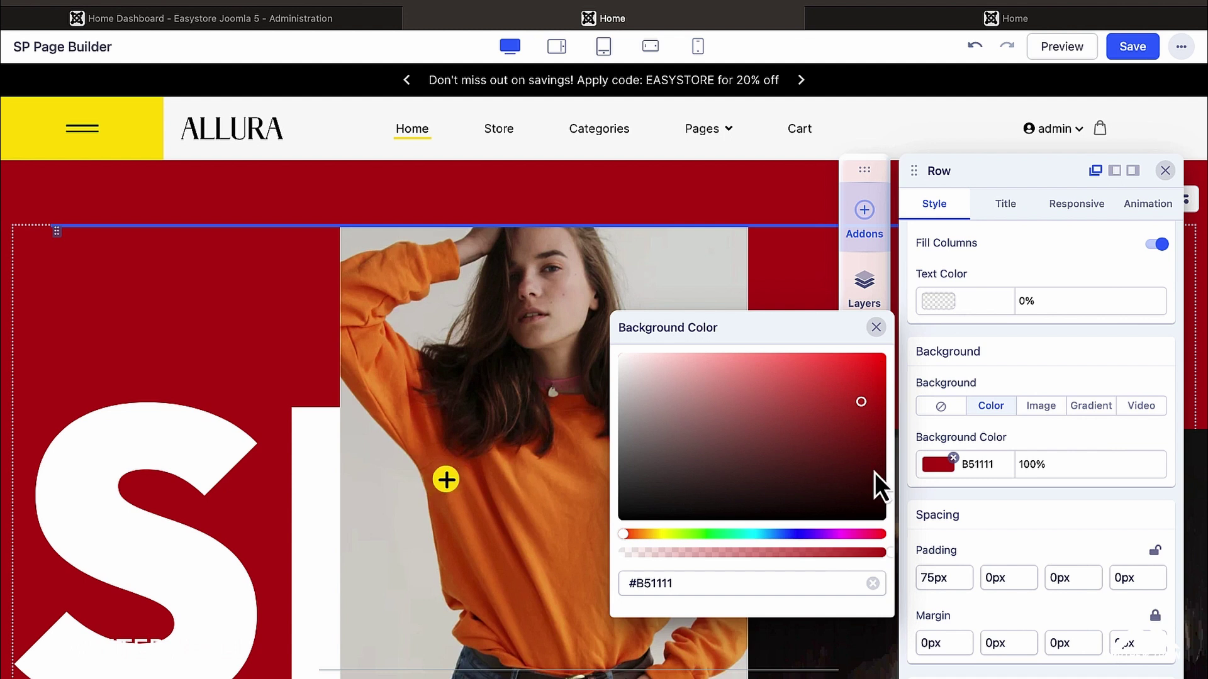
# Try the existing image of the woman in a beige blouse as the row's background, and switch back to Gradient.
pyautogui.click(1047, 409)
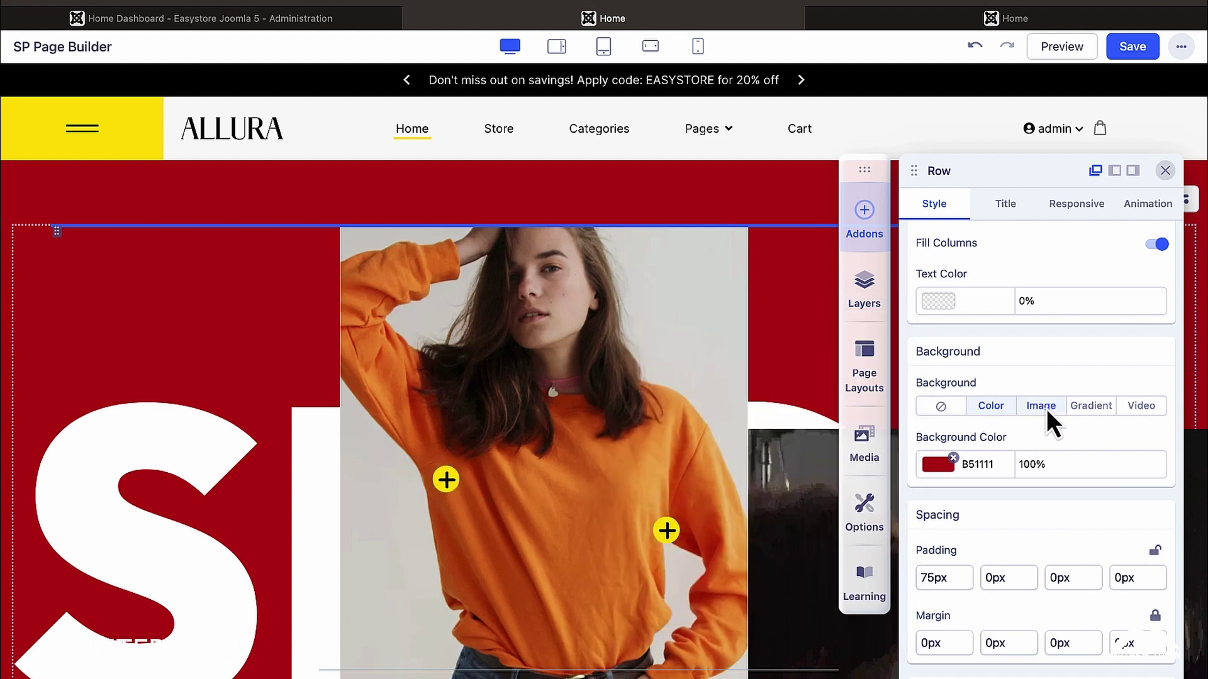
pyautogui.click(1047, 409)
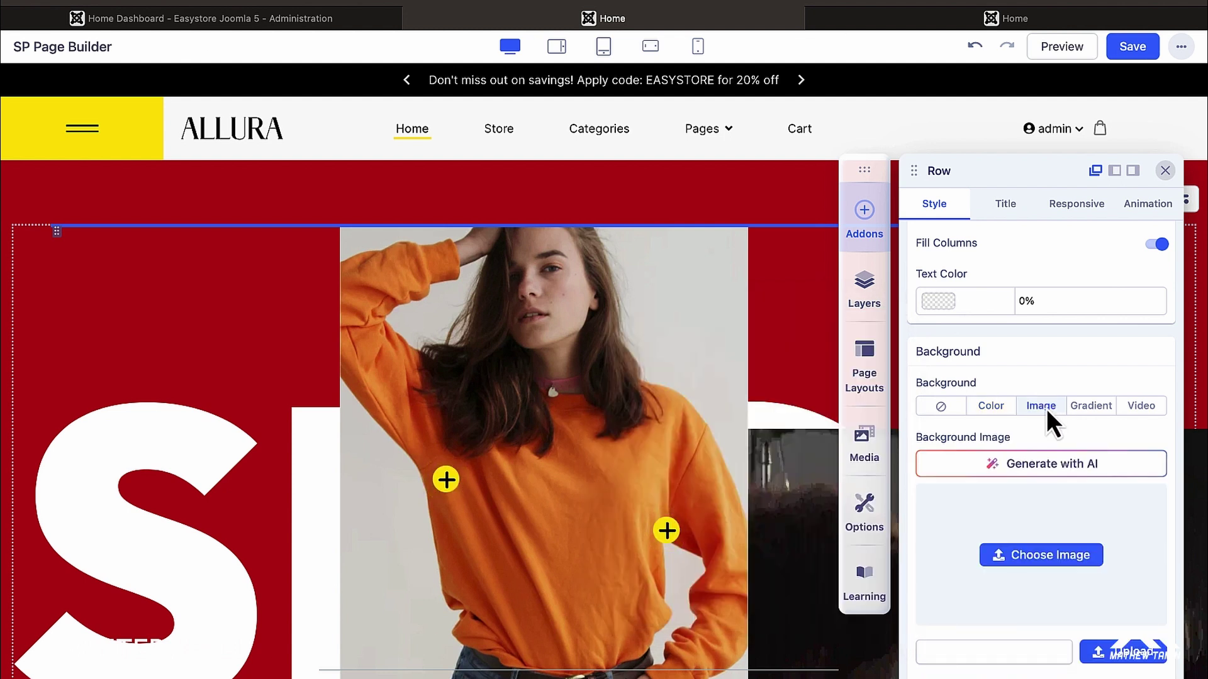
pyautogui.click(1050, 557)
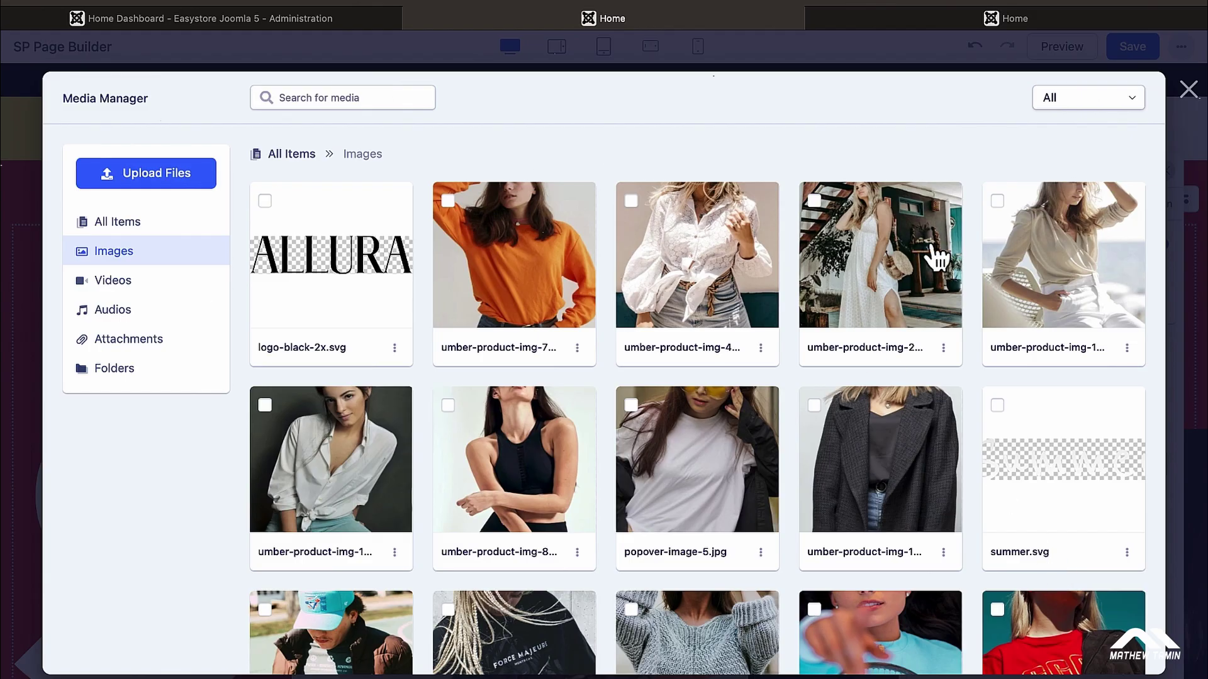
pyautogui.click(1025, 251)
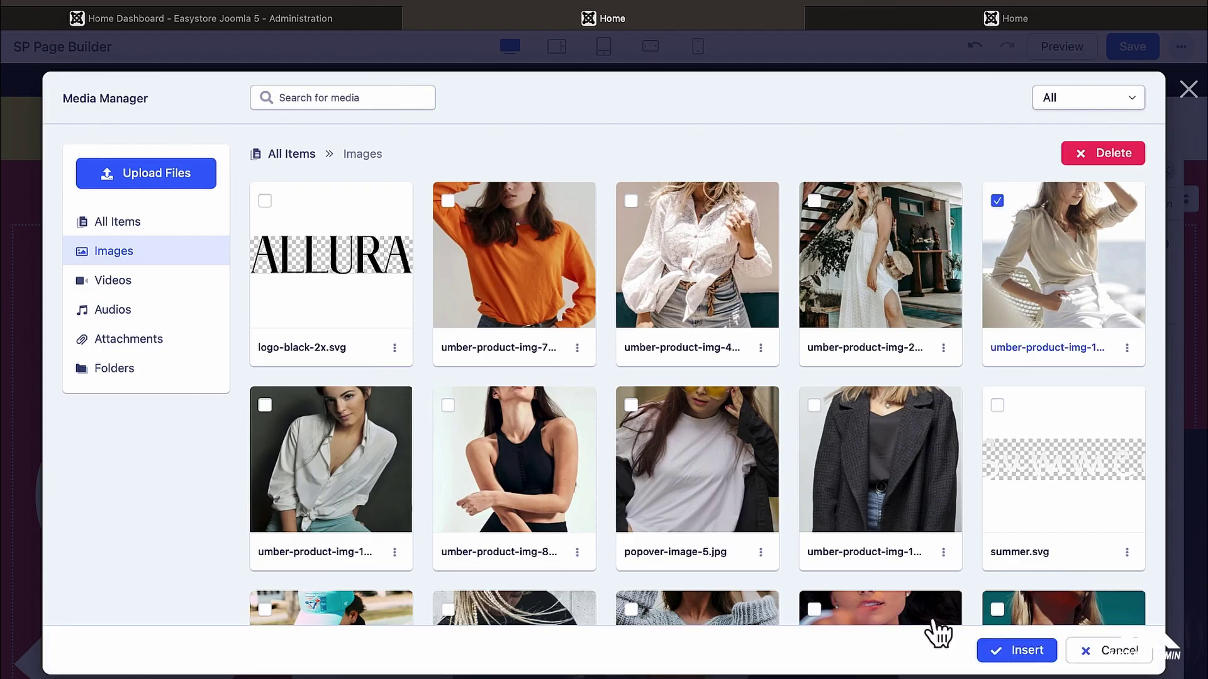
pyautogui.click(1017, 651)
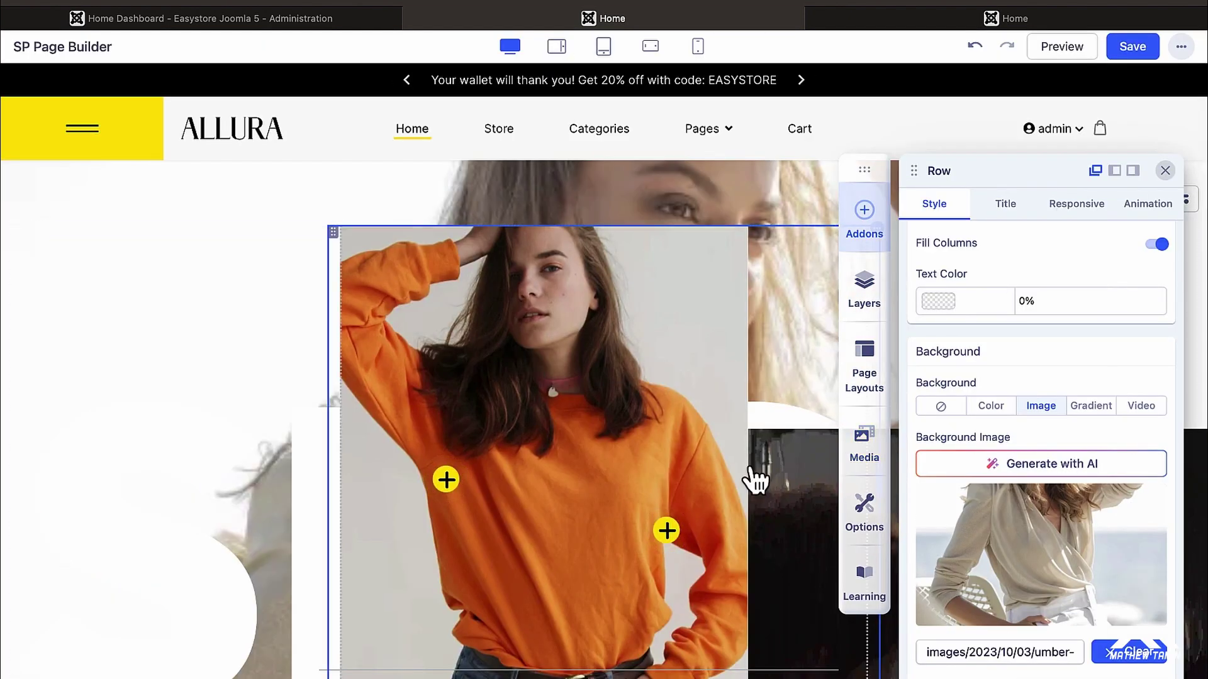
pyautogui.click(1090, 406)
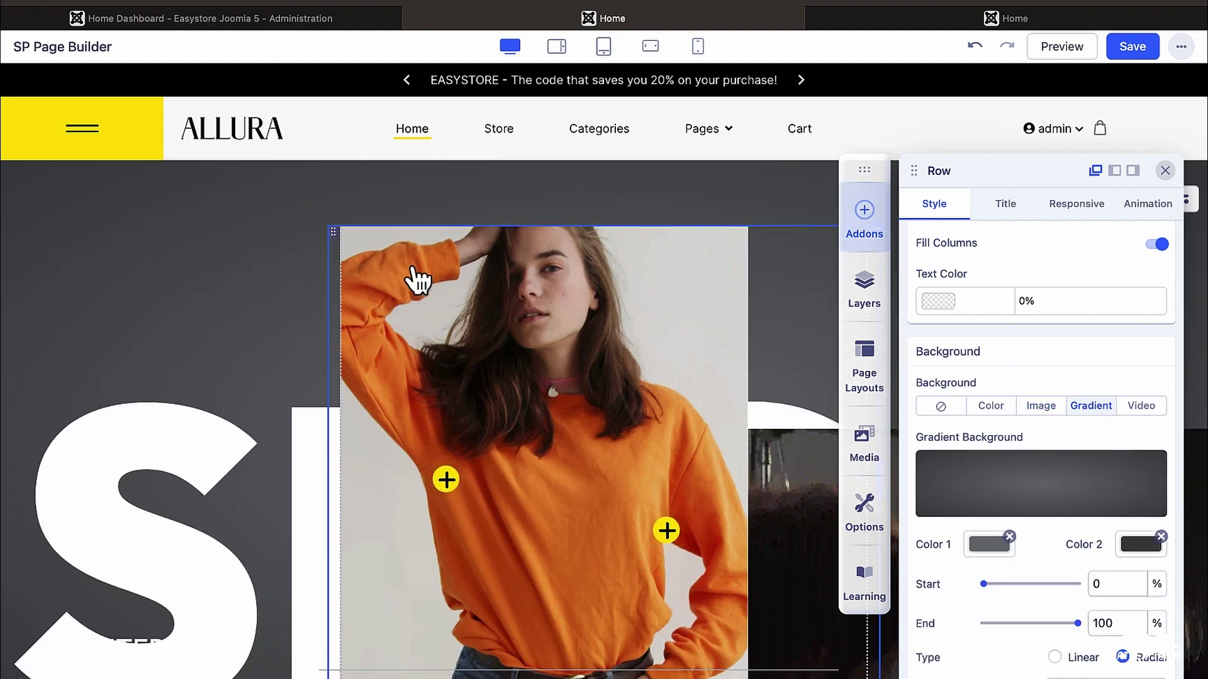
pyautogui.click(1141, 408)
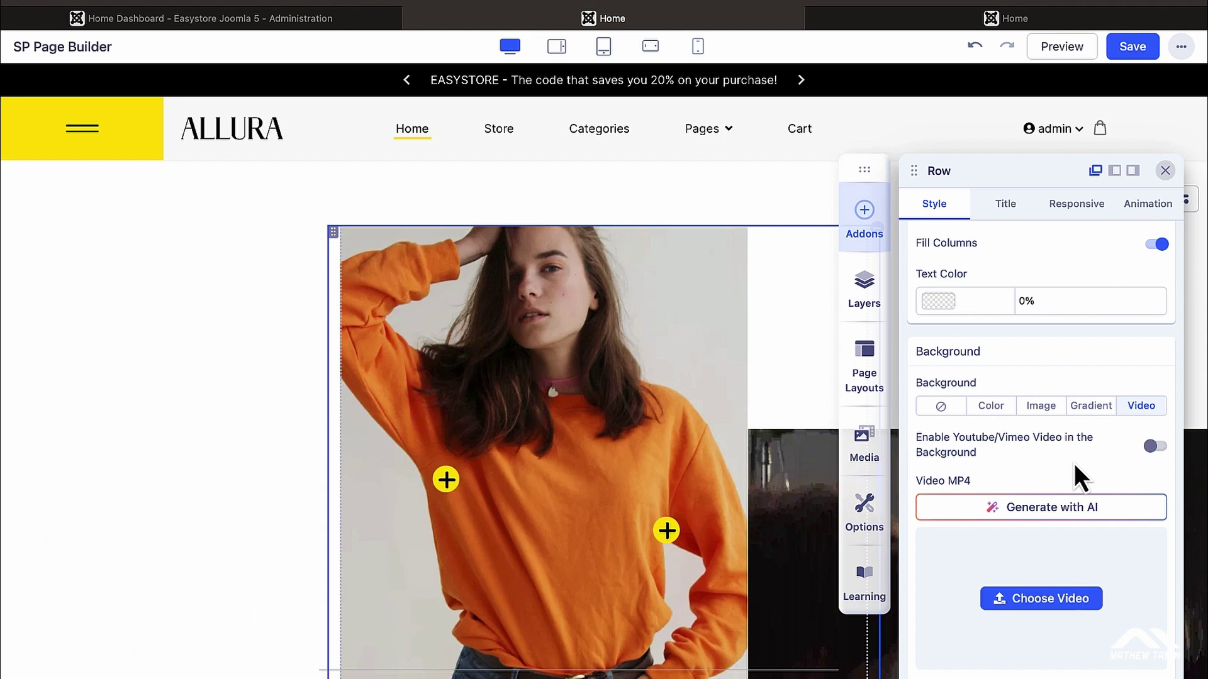
pyautogui.click(1155, 446)
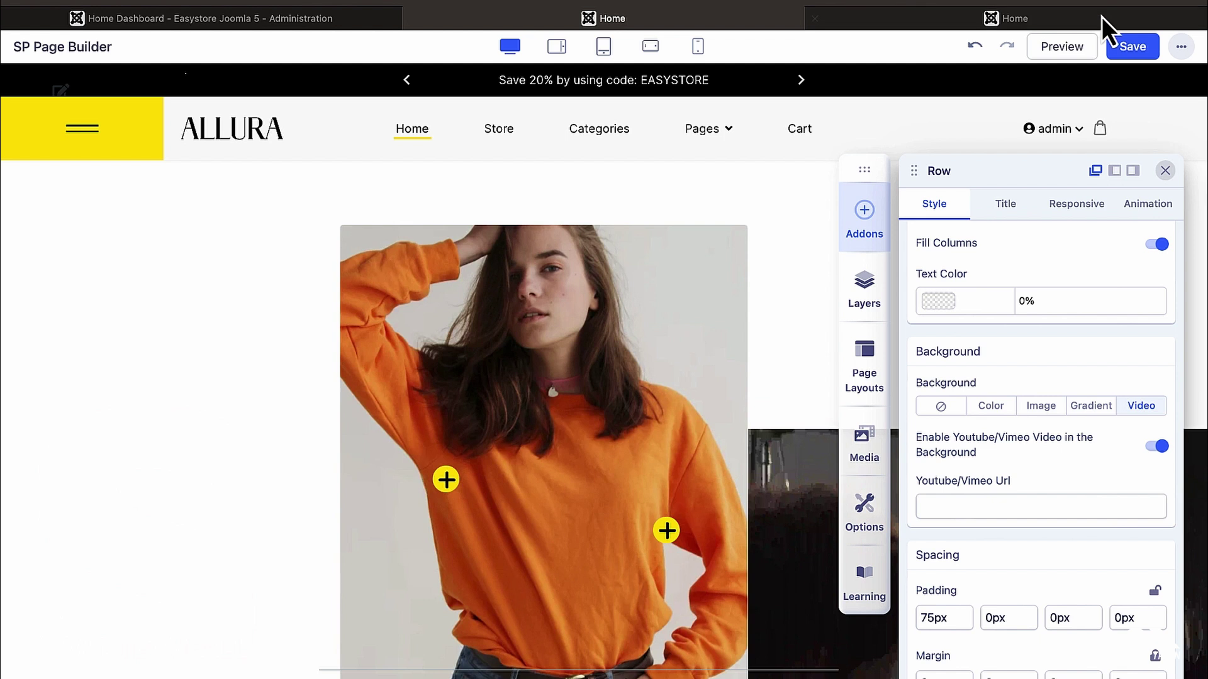
pyautogui.click(1043, 506)
pyautogui.write('https://www.youtube.com/watch?v=tLFn6nySTEw')
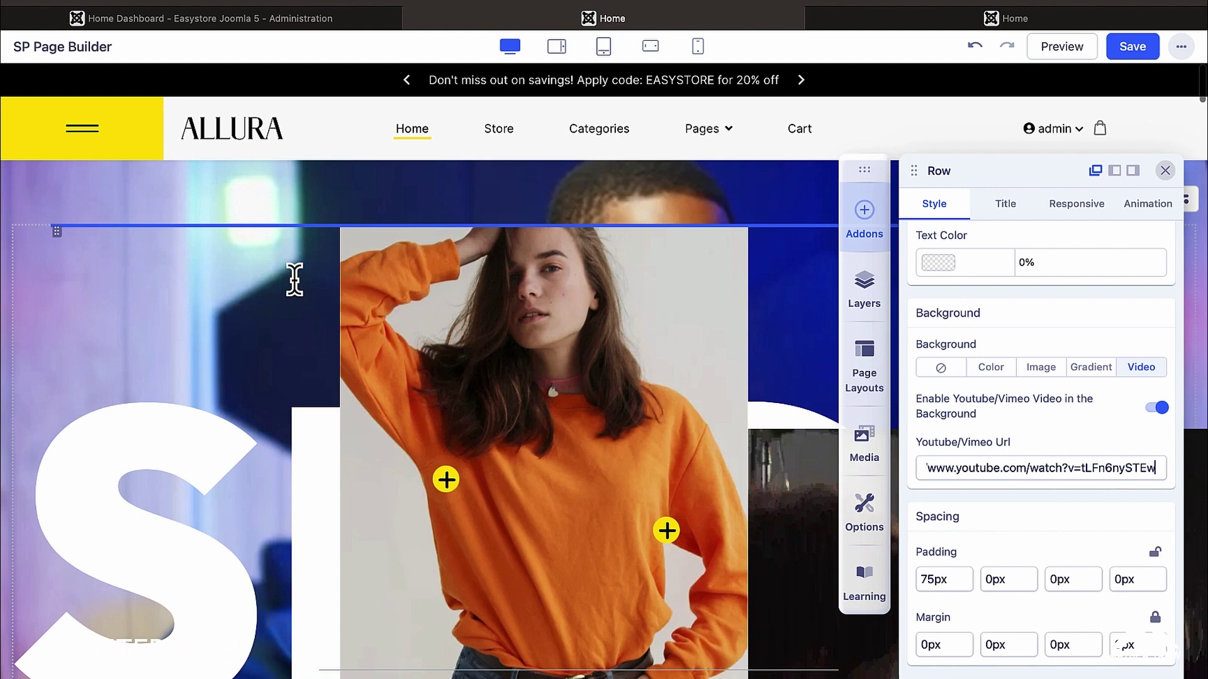
pyautogui.scroll(-3, 294, 279)
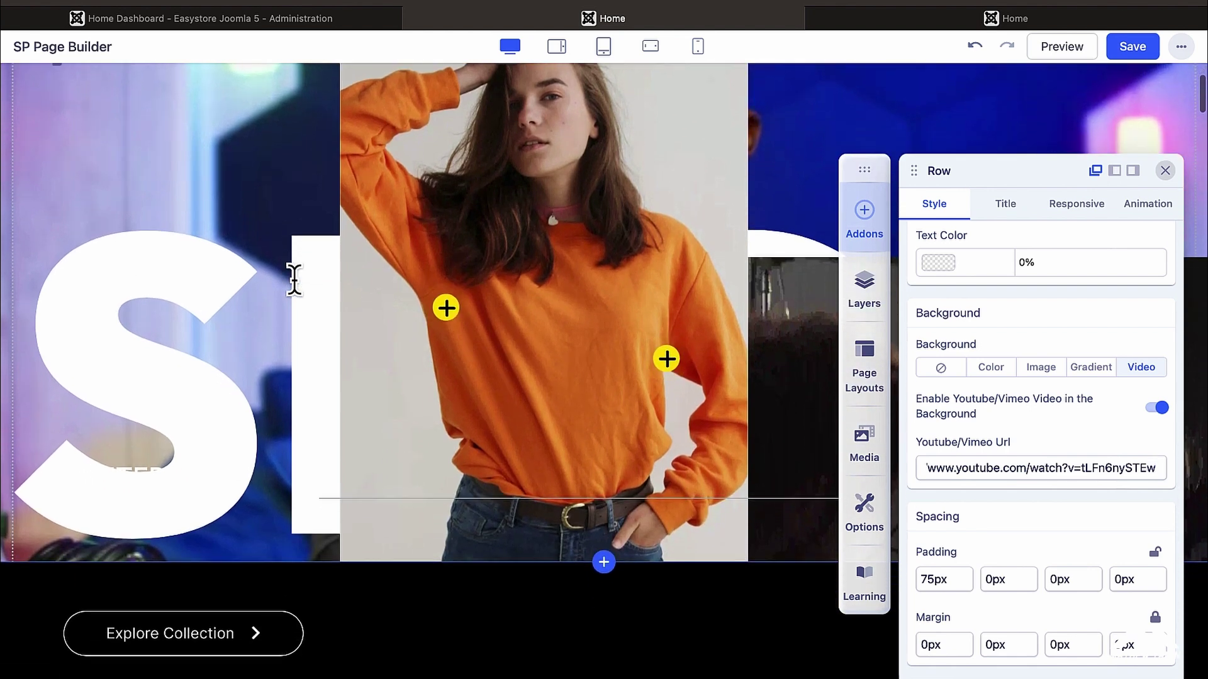
pyautogui.scroll(3, 294, 278)
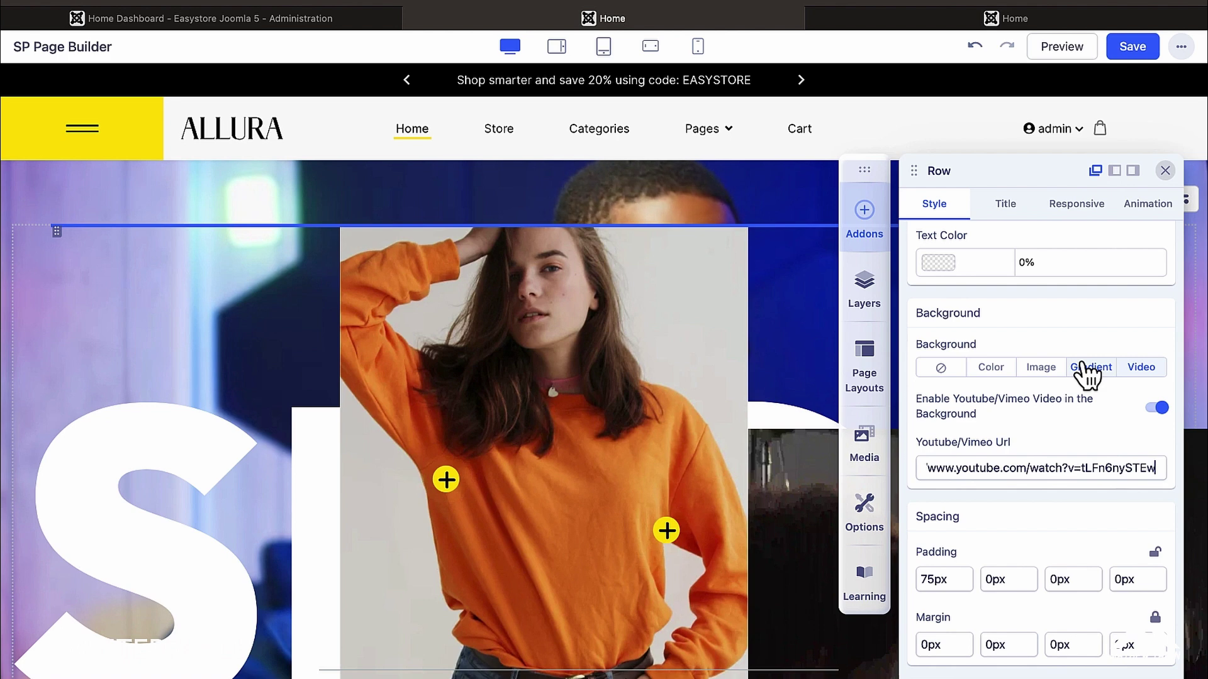
# Compare the row's Gradient, Image, Color and empty backgrounds, set it back to Gradient, and switch to the live page.
pyautogui.click(1088, 370)
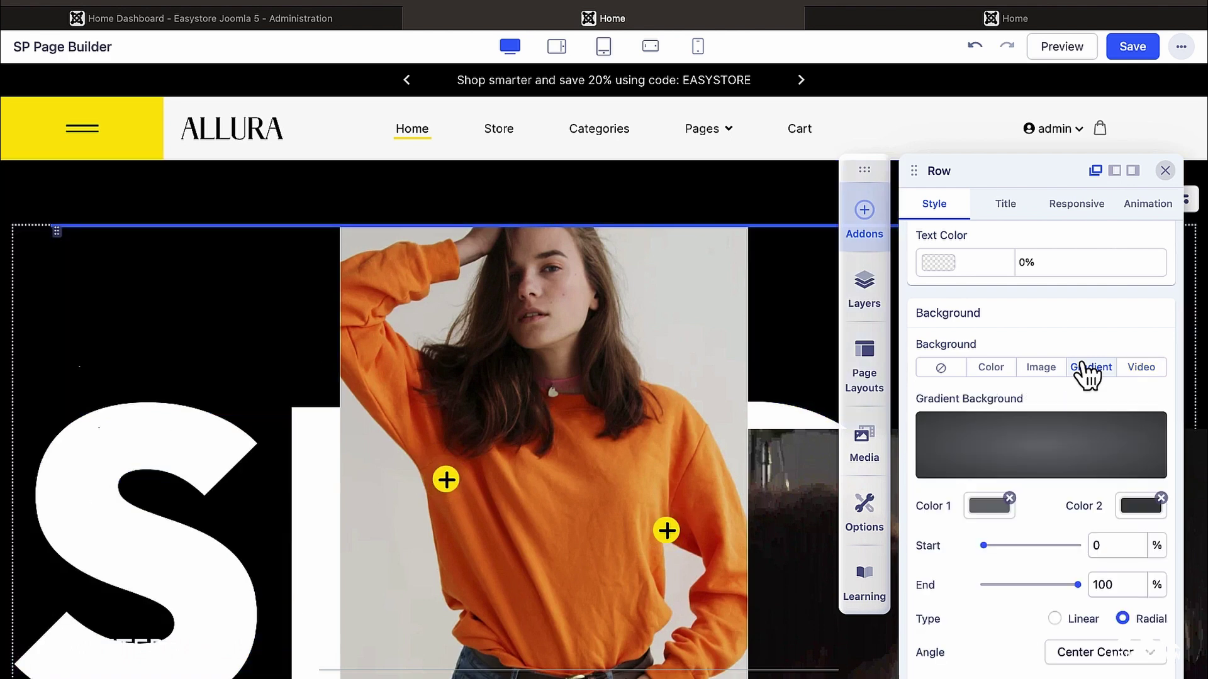
pyautogui.click(1045, 371)
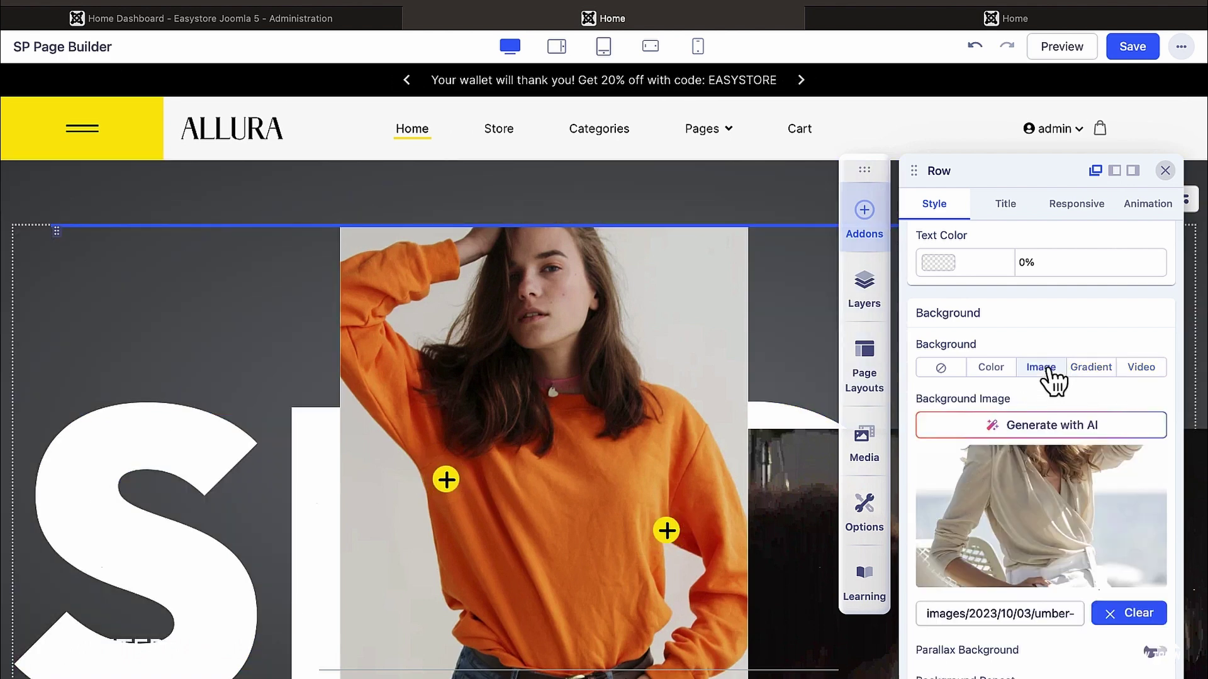
pyautogui.click(997, 376)
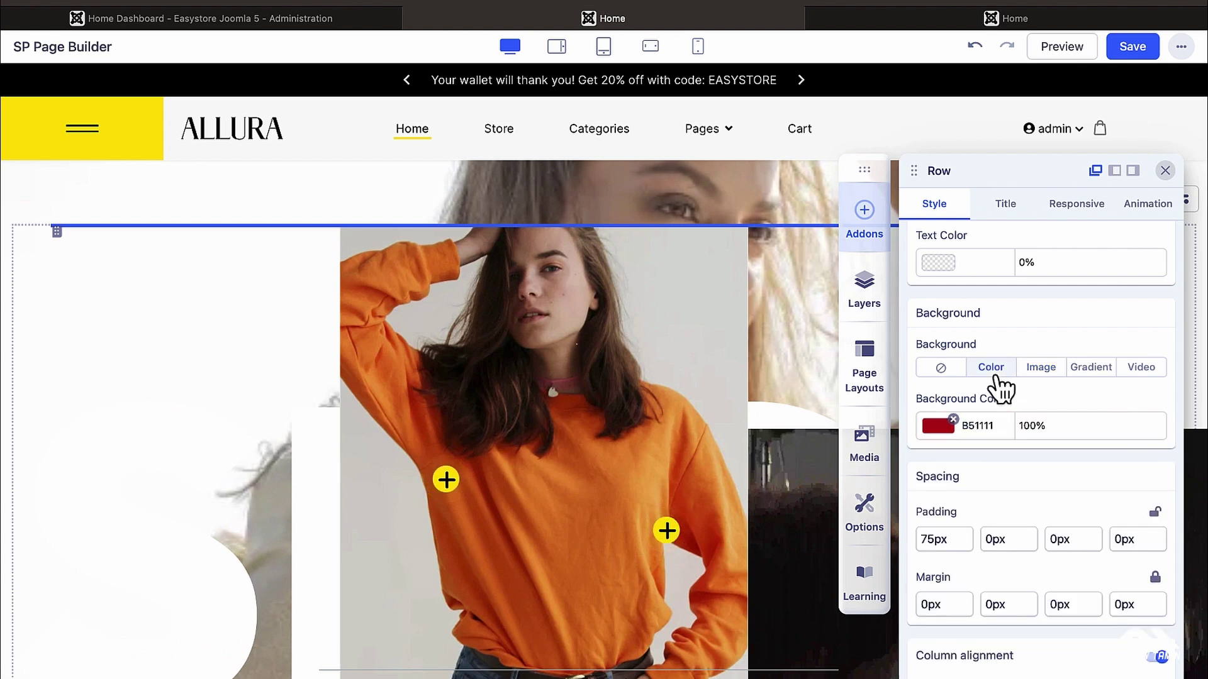
pyautogui.click(944, 370)
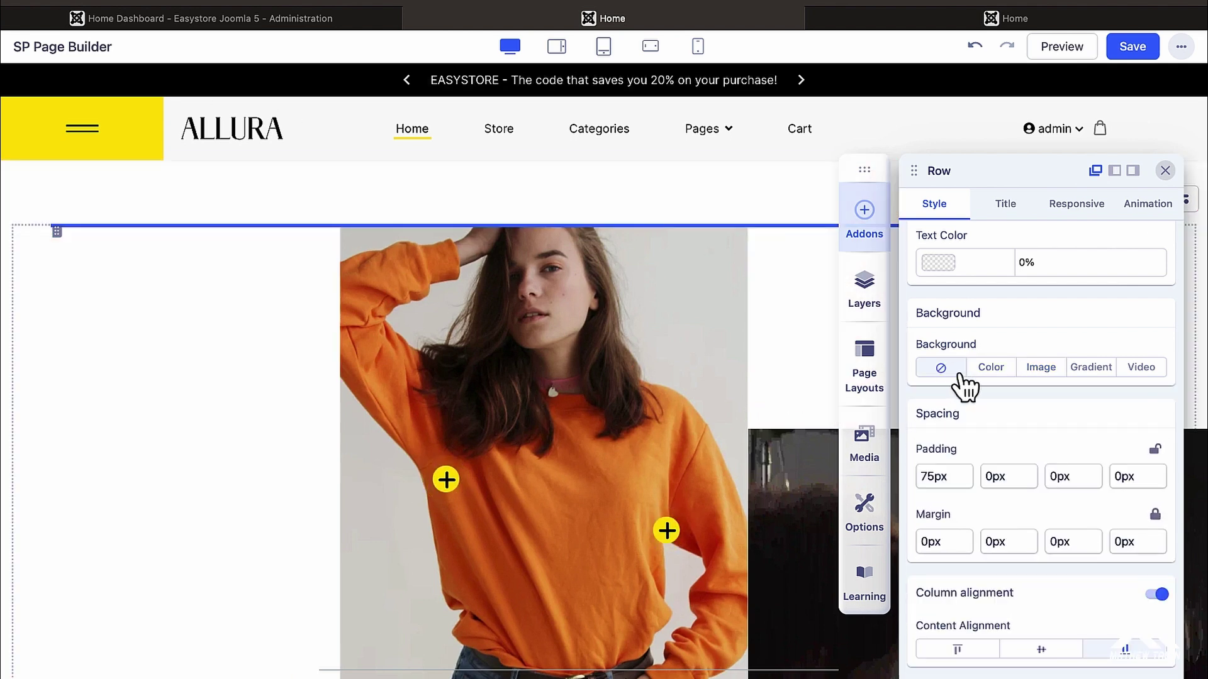
pyautogui.click(1093, 371)
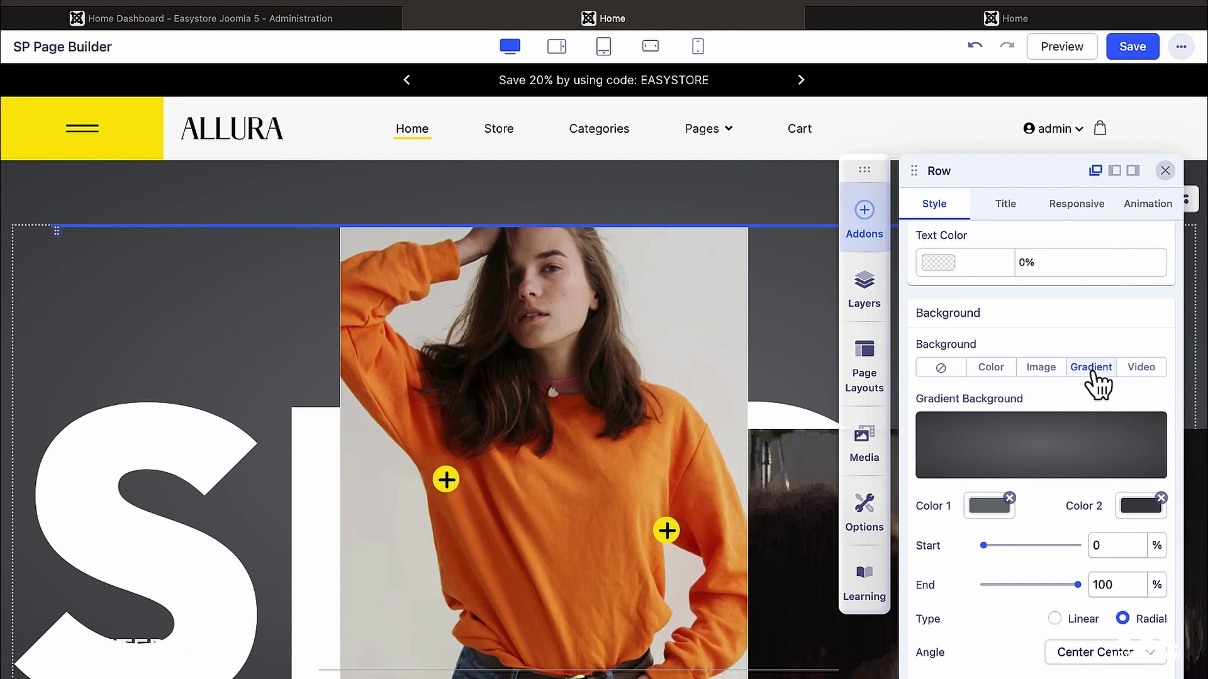
pyautogui.click(1054, 20)
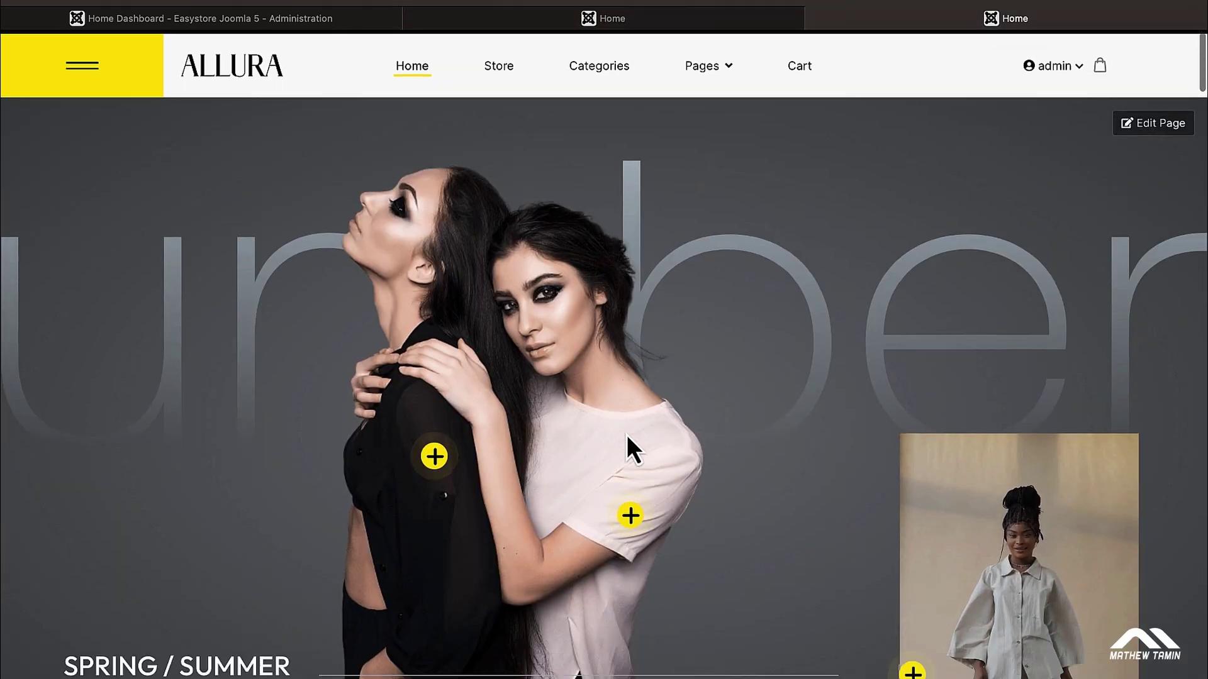